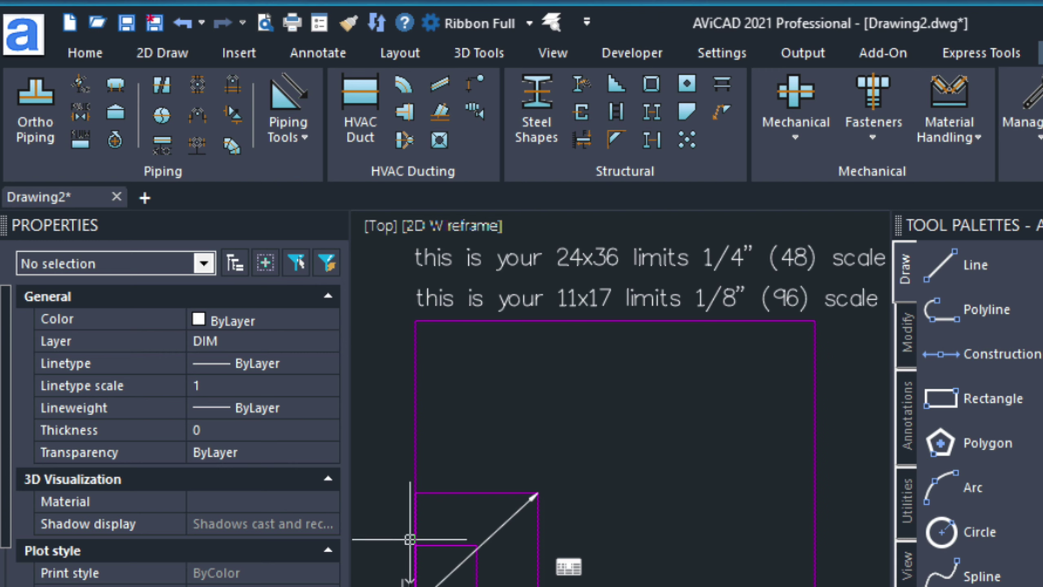
Window-zoom onto the small magenta sheet border and its diagonal line at the lower left.
{"action": "left_click", "coordinate": [410, 539]}
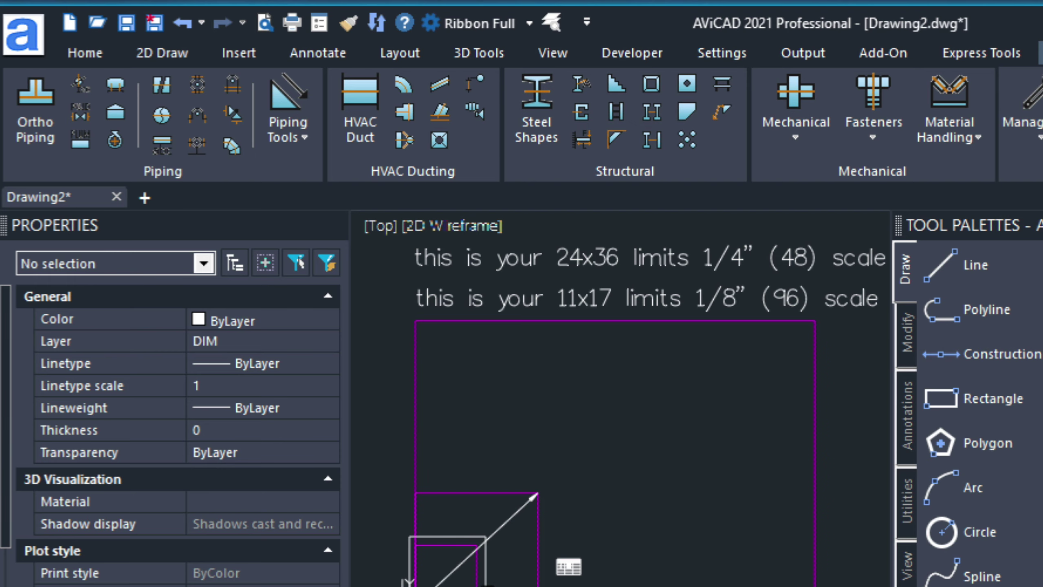
{"action": "left_click", "coordinate": [484, 585]}
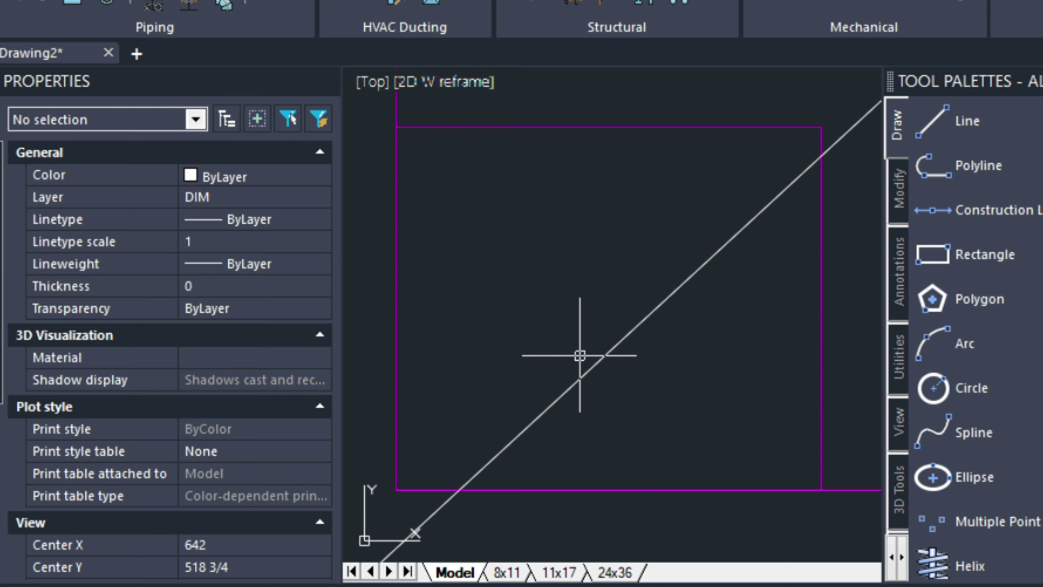
Preview the 8x11 layout, then back in model space set DIMSCALE to 12.
{"action": "left_click", "coordinate": [507, 573]}
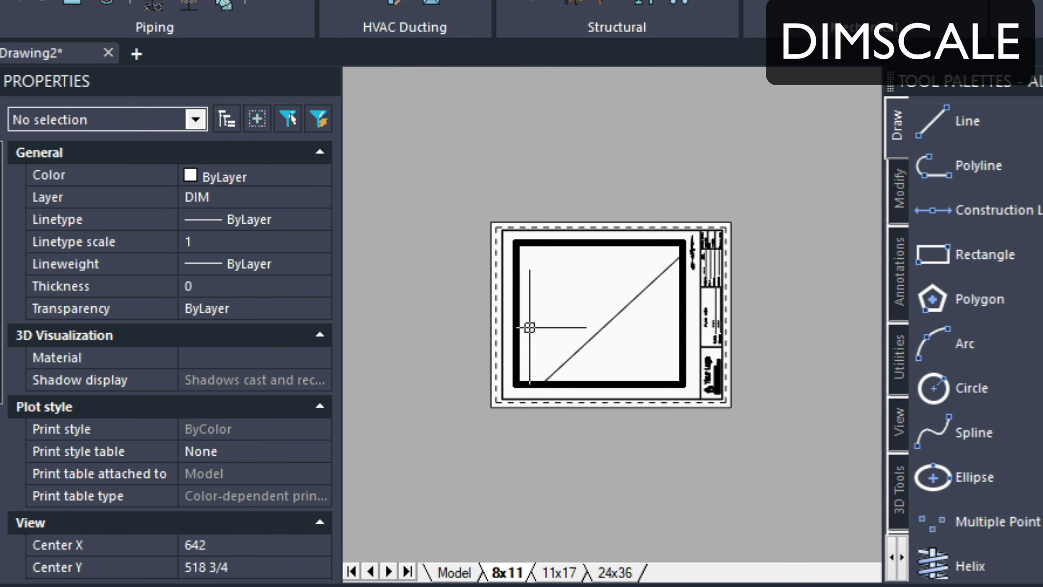
{"action": "left_click", "coordinate": [454, 572]}
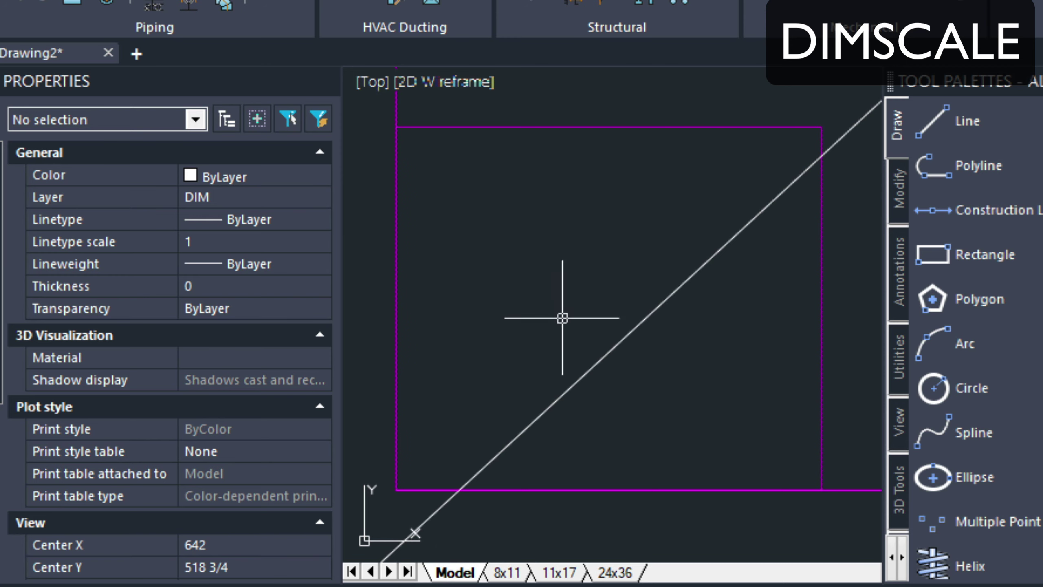
{"action": "type", "text": "D"}
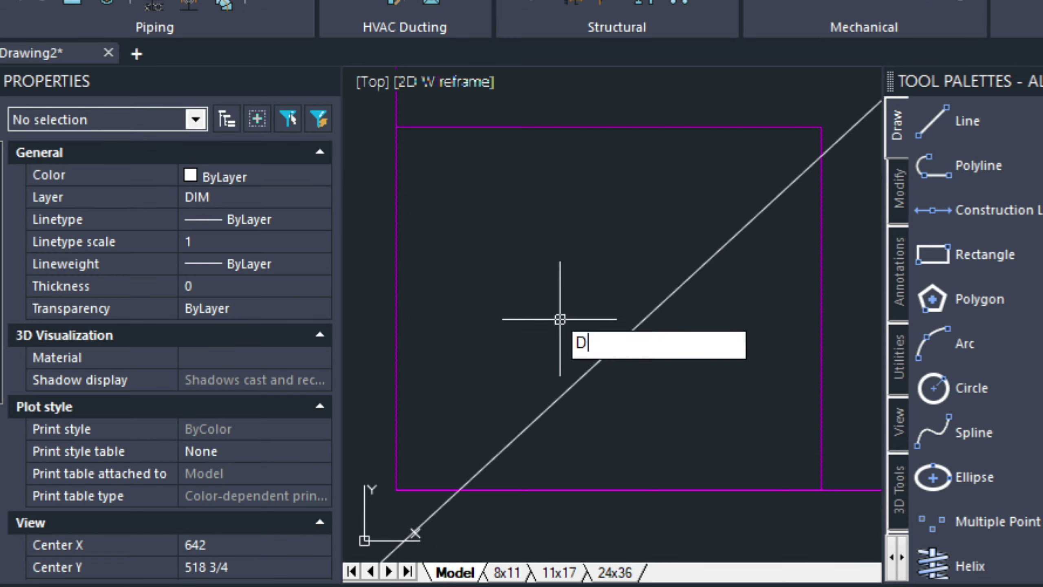
{"action": "type", "text": "IMSCALE"}
{"action": "key", "text": "Return"}
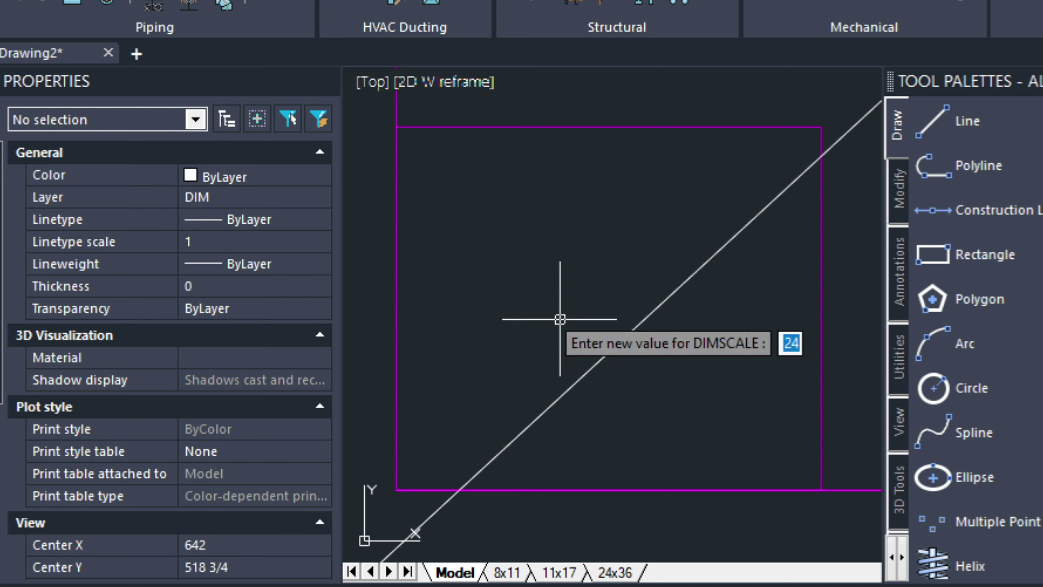
{"action": "type", "text": "12"}
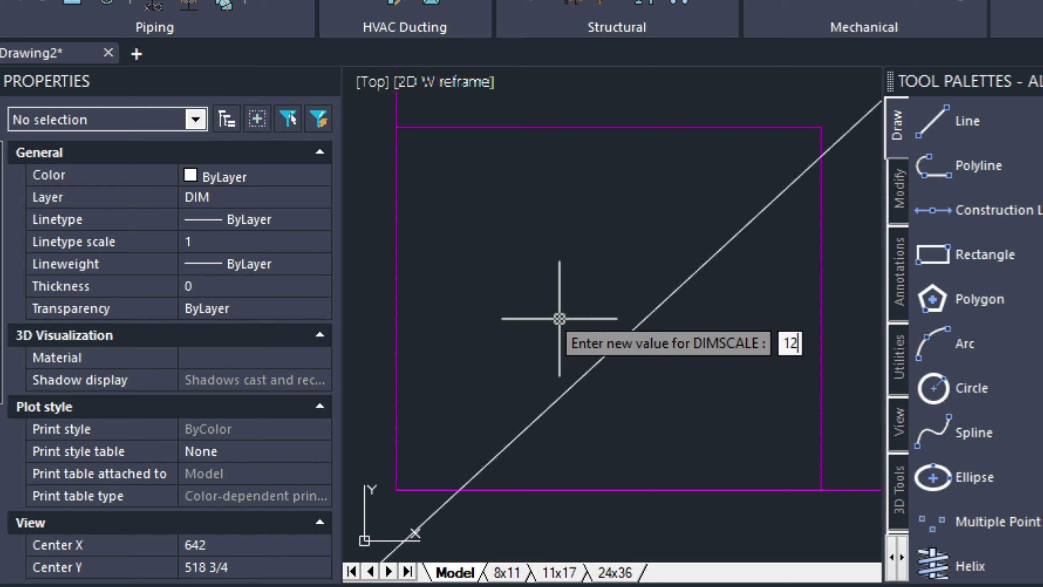
{"action": "key", "text": "Return"}
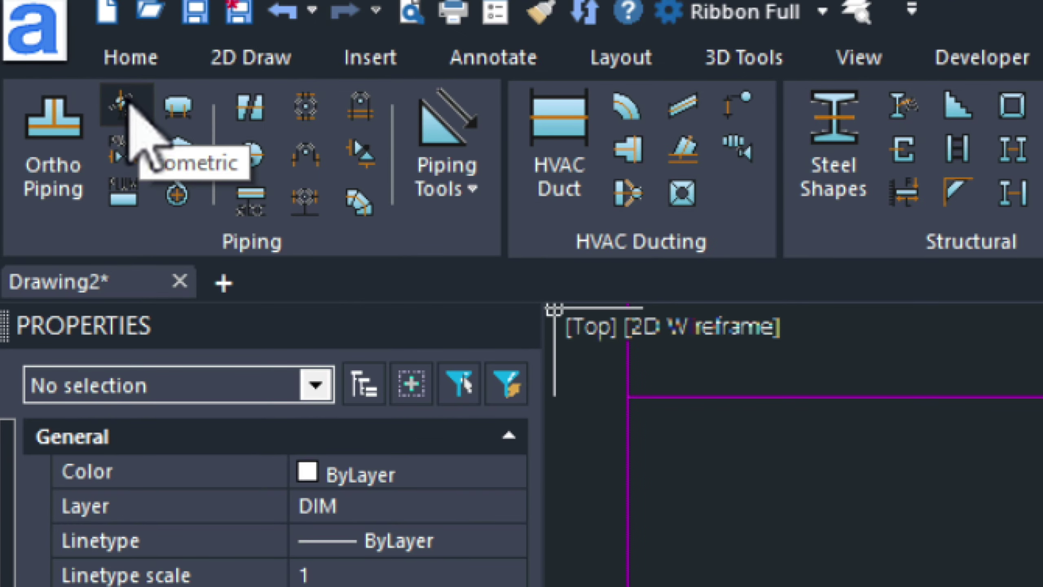
Open the Mech-Q Isometric Pipe Utility and accept the default welding nodes settings.
{"action": "left_click", "coordinate": [127, 103]}
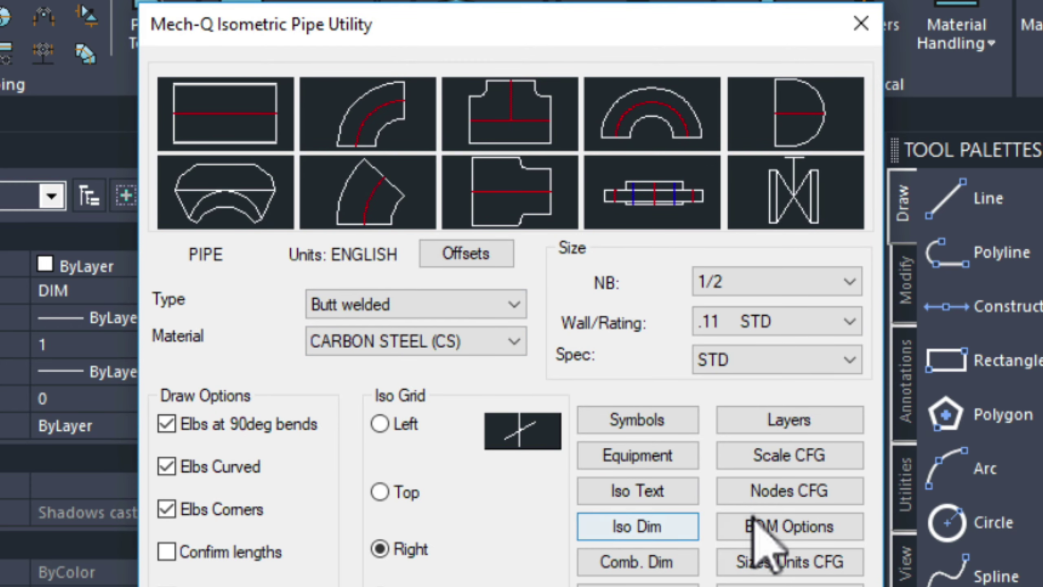
{"action": "left_click", "coordinate": [784, 493]}
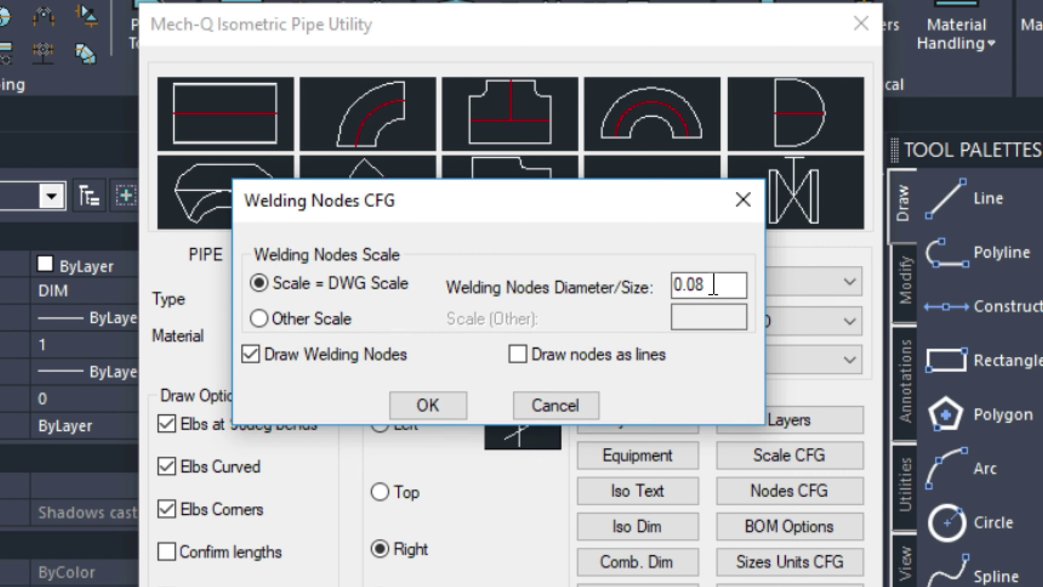
{"action": "left_click", "coordinate": [431, 402]}
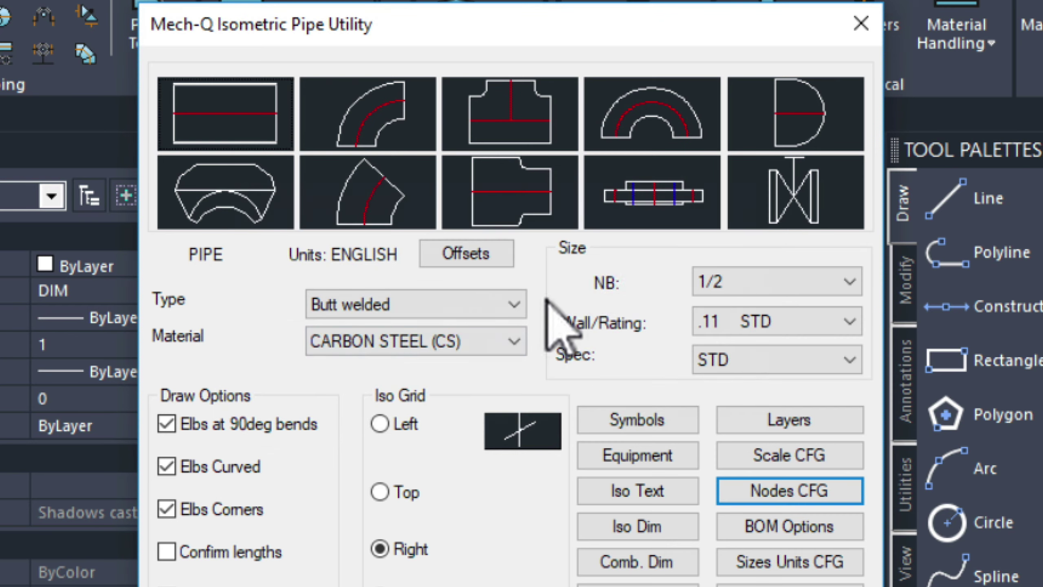
Place a single flange symbol at a picked install point and pipe direction.
{"action": "left_click", "coordinate": [676, 187]}
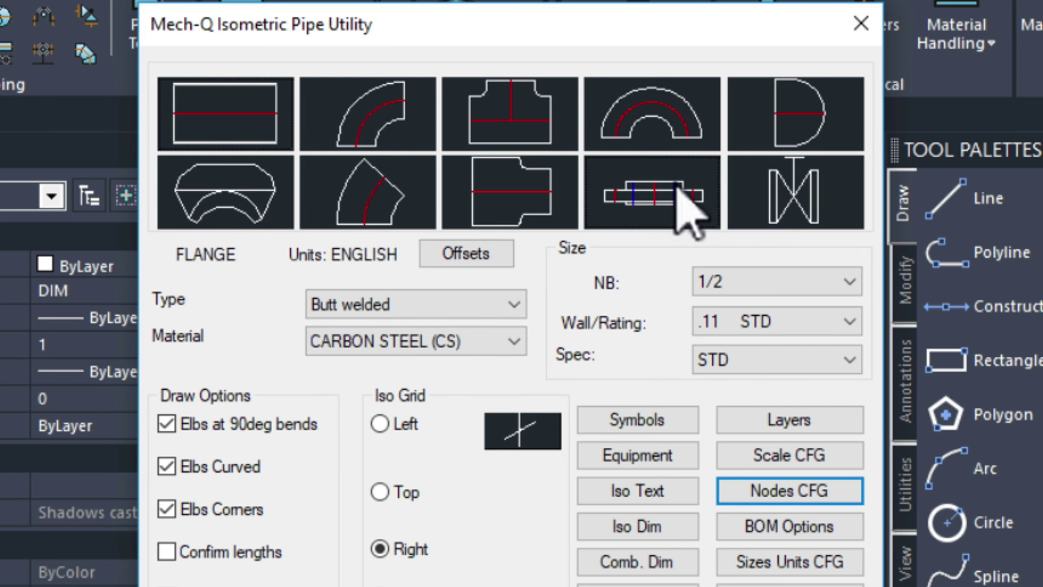
{"action": "left_click", "coordinate": [410, 583]}
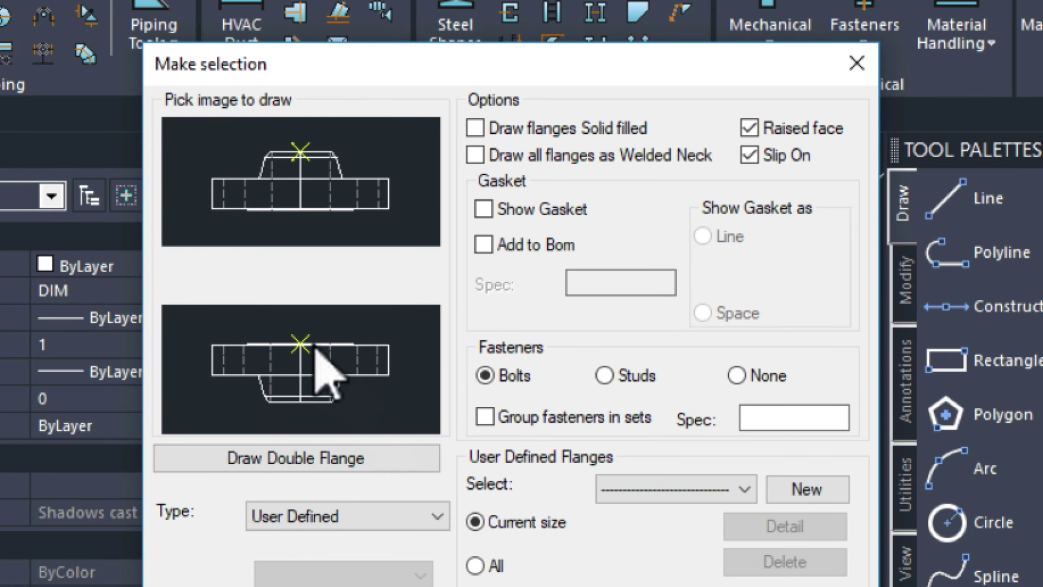
{"action": "left_click", "coordinate": [314, 338]}
{"action": "left_click", "coordinate": [466, 367]}
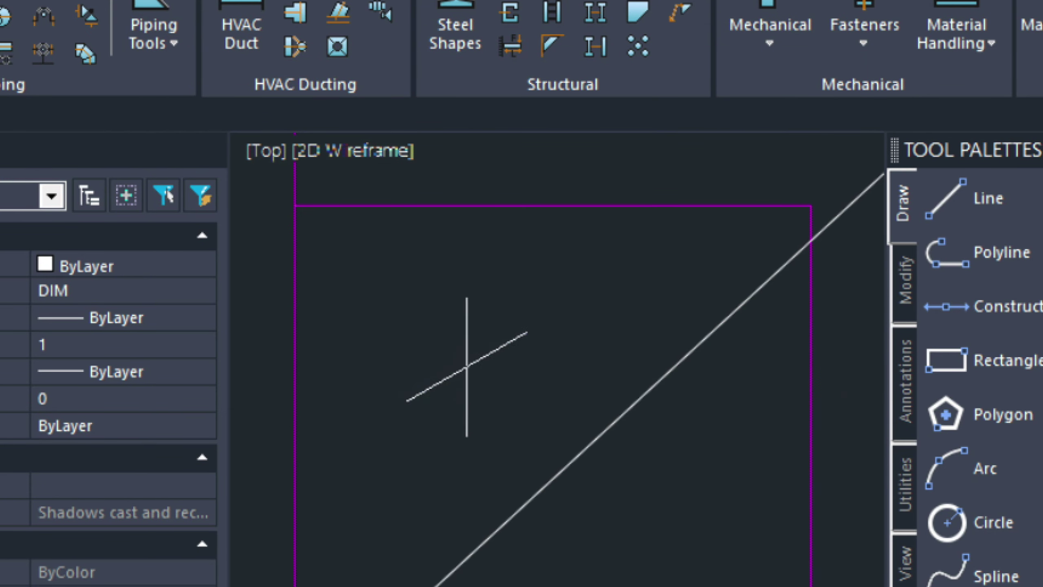
{"action": "left_click", "coordinate": [560, 323]}
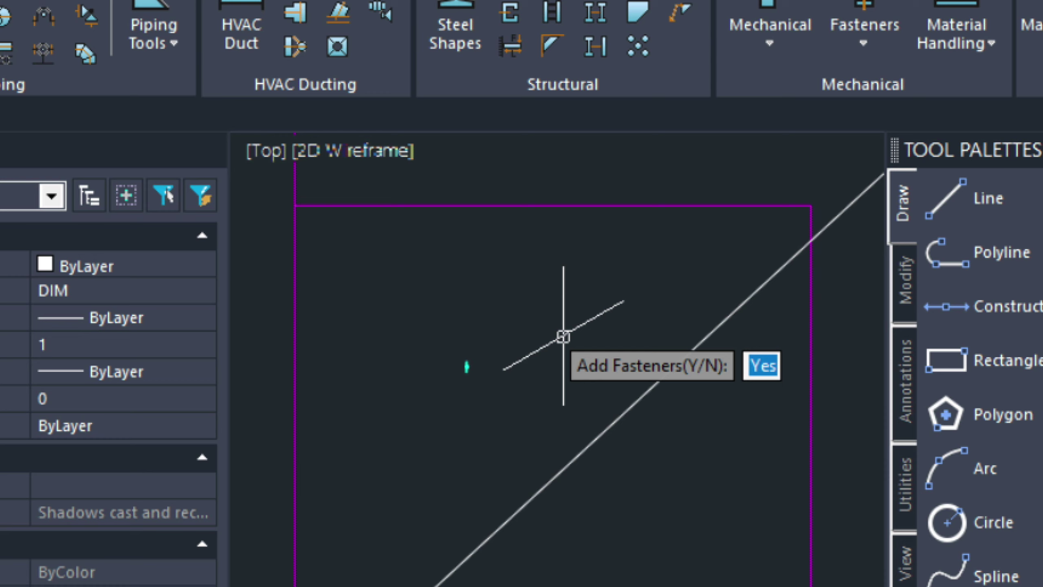
{"action": "scroll", "coordinate": [492, 380], "scroll_direction": "up", "scroll_amount": 5}
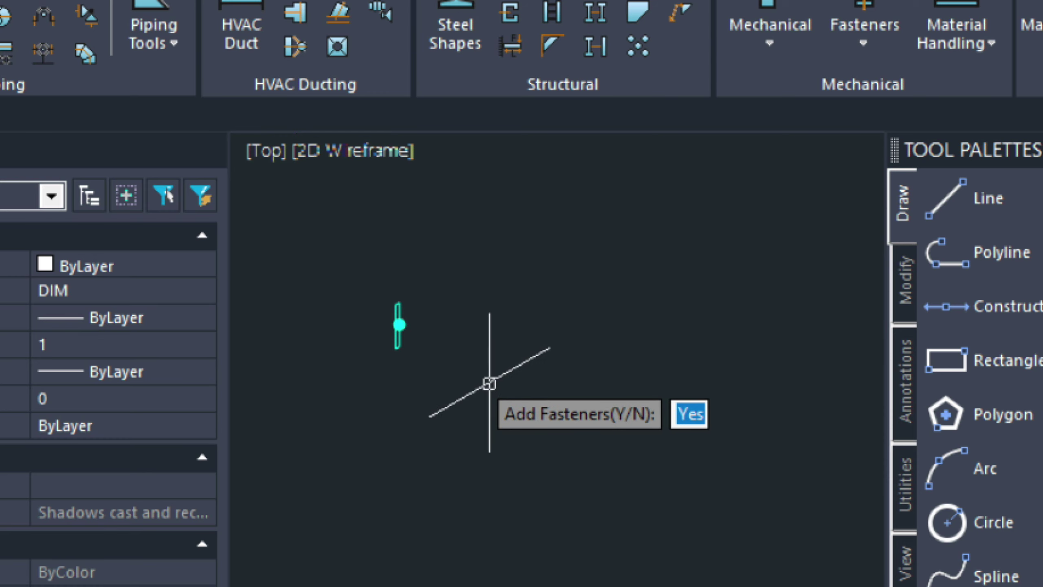
{"action": "middle_click_drag", "start_coordinate": [508, 398], "coordinate": [576, 567]}
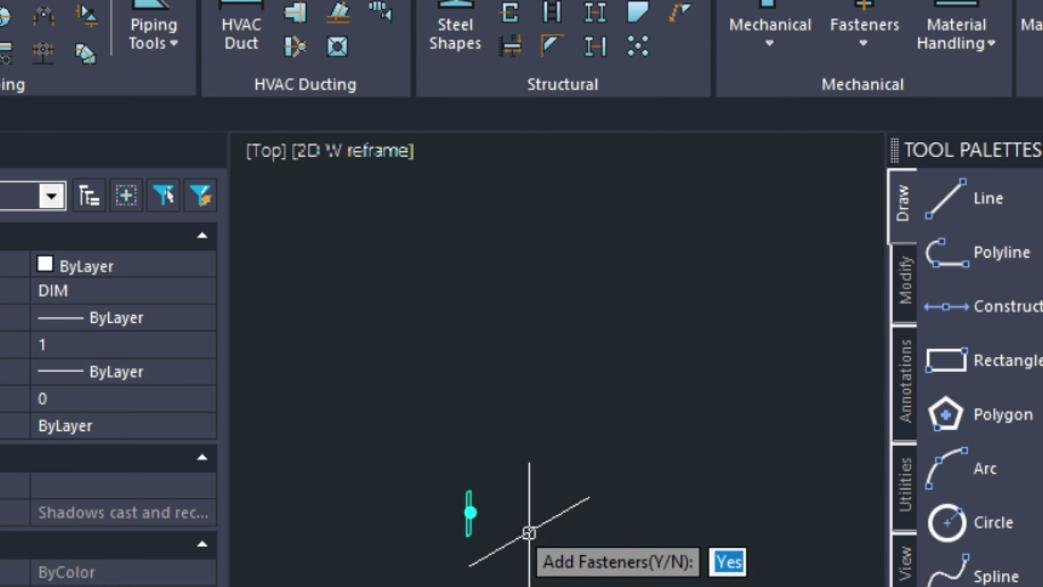
{"action": "scroll", "coordinate": [528, 532], "scroll_direction": "down", "scroll_amount": 2}
{"action": "scroll", "coordinate": [528, 532], "scroll_direction": "up", "scroll_amount": 6}
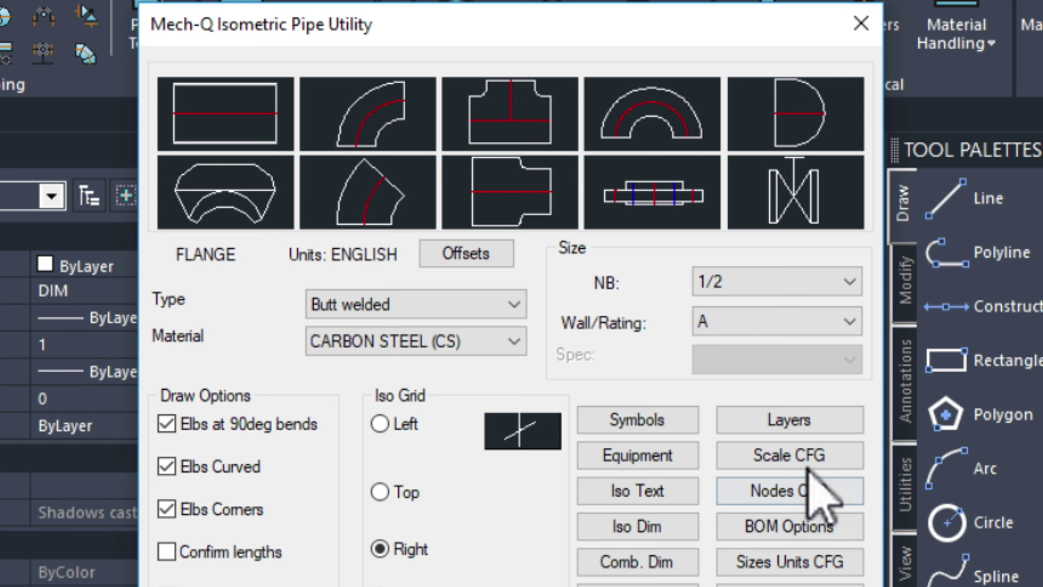
Change the welding node Diameter/Size to 0.04.
{"action": "left_click", "coordinate": [807, 485]}
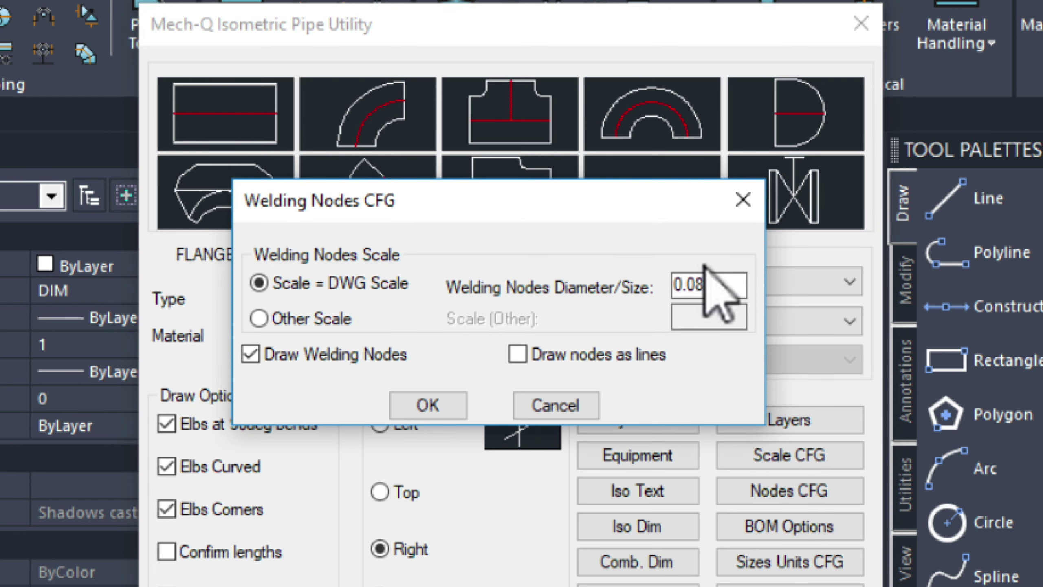
{"action": "left_click", "coordinate": [715, 284]}
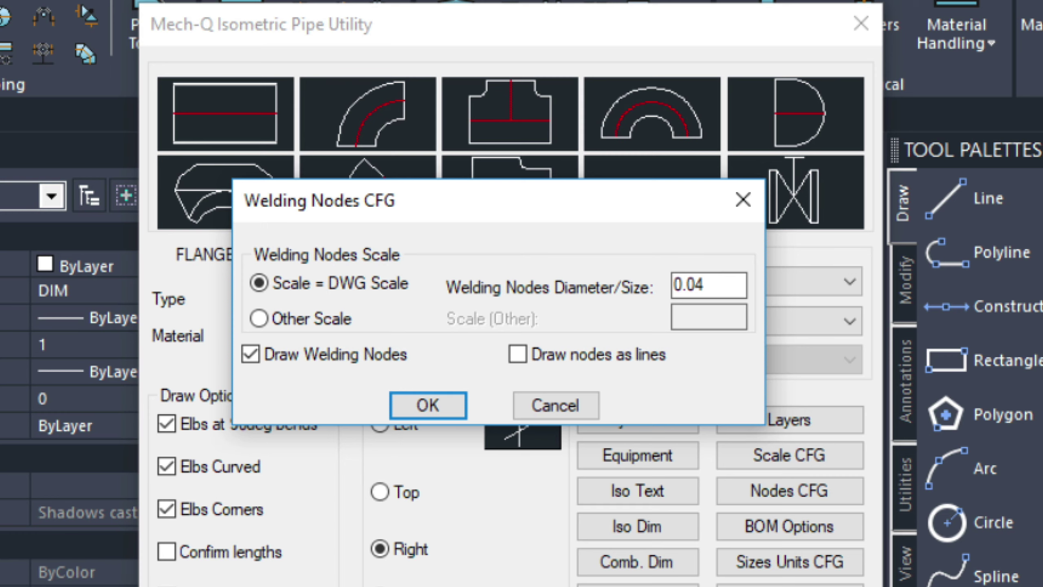
{"action": "left_click", "coordinate": [449, 407]}
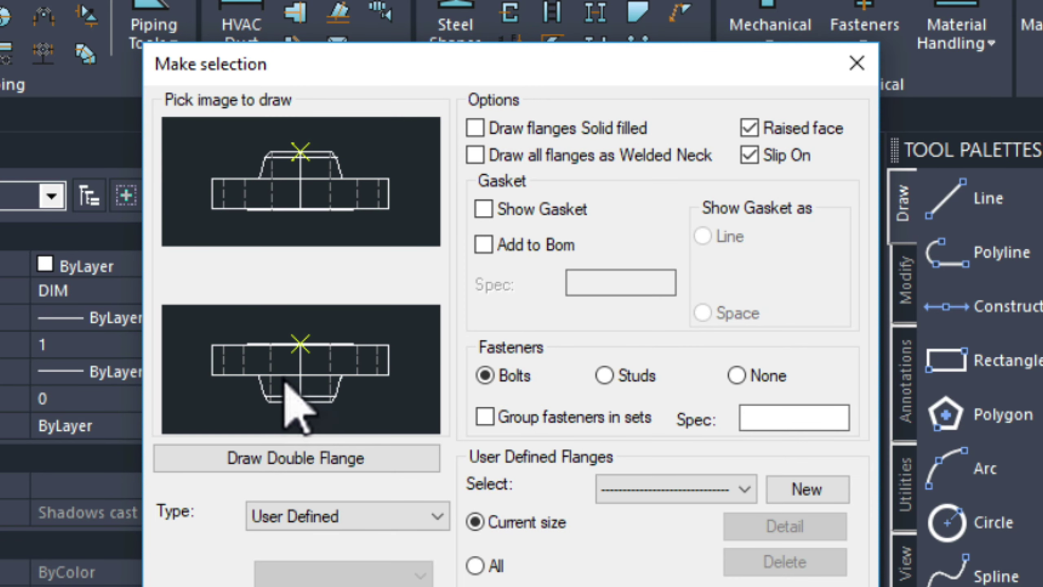
Place a second single flange beside the first with its install point and pipe direction.
{"action": "left_click", "coordinate": [305, 339]}
{"action": "left_click", "coordinate": [497, 463]}
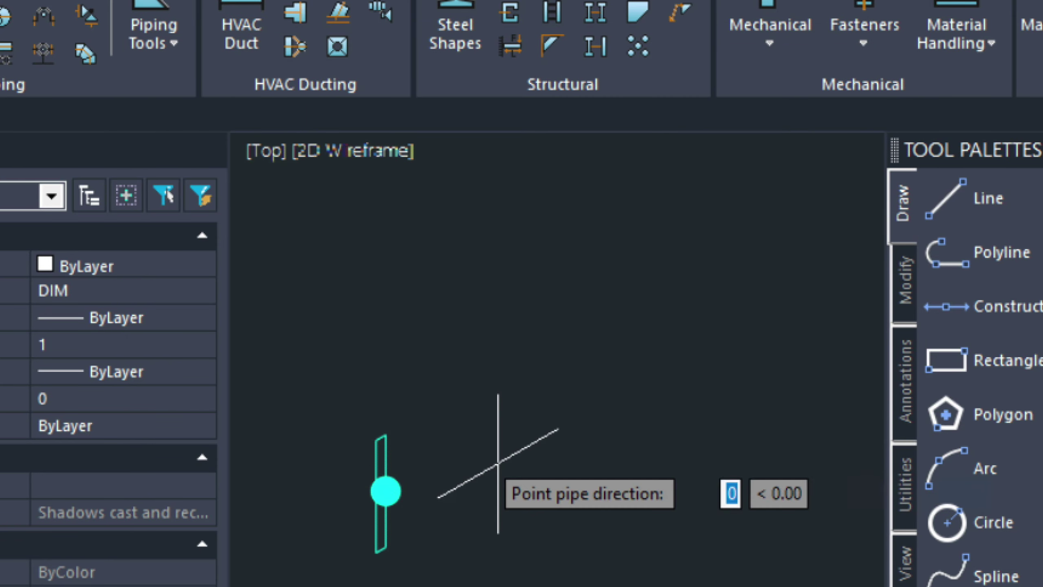
{"action": "left_click", "coordinate": [626, 383]}
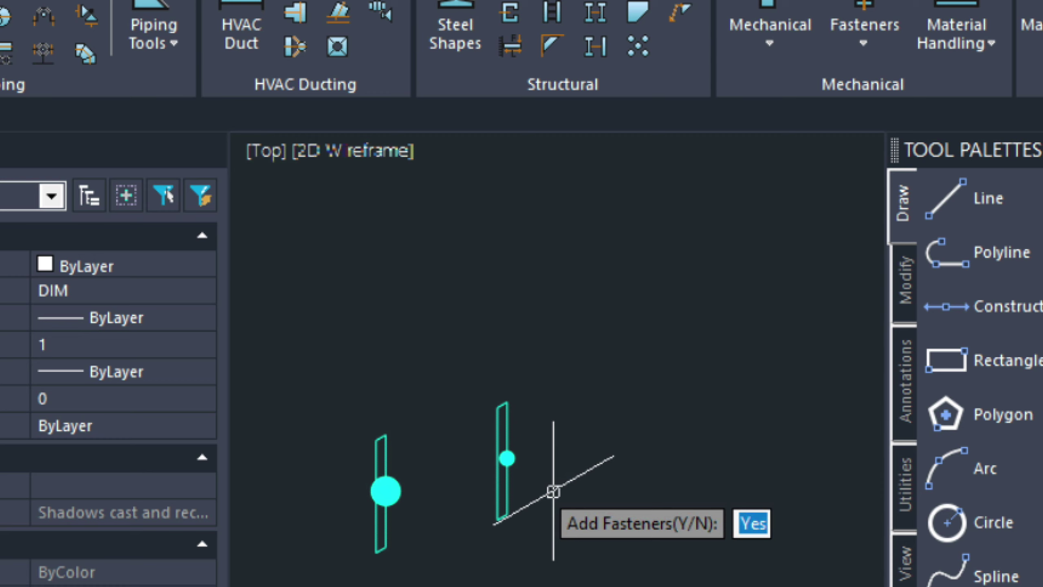
{"action": "scroll", "coordinate": [537, 490], "scroll_direction": "down", "scroll_amount": 2}
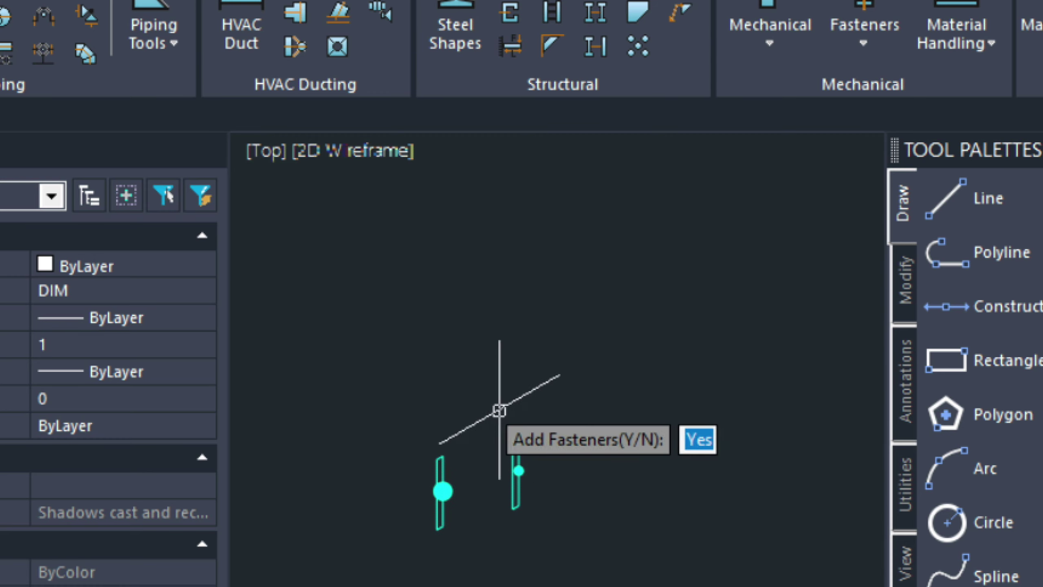
End flange placement at the Add Fasteners prompt and zoom in on both flanges.
{"action": "key", "text": "Return"}
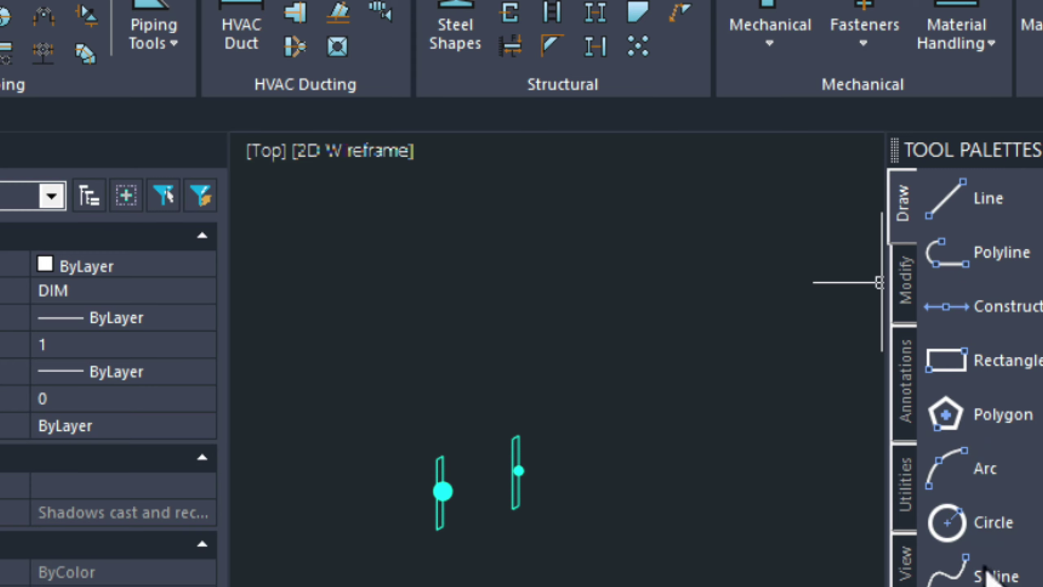
{"action": "scroll", "coordinate": [470, 379], "scroll_direction": "up", "scroll_amount": 2}
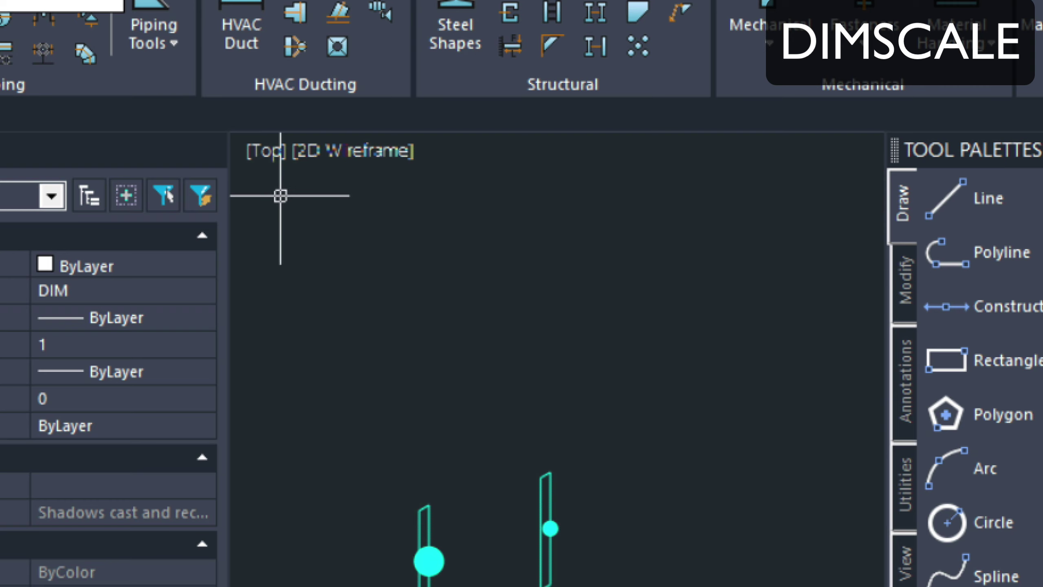
Set DIMSCALE to 1.
{"action": "key", "text": "Return"}
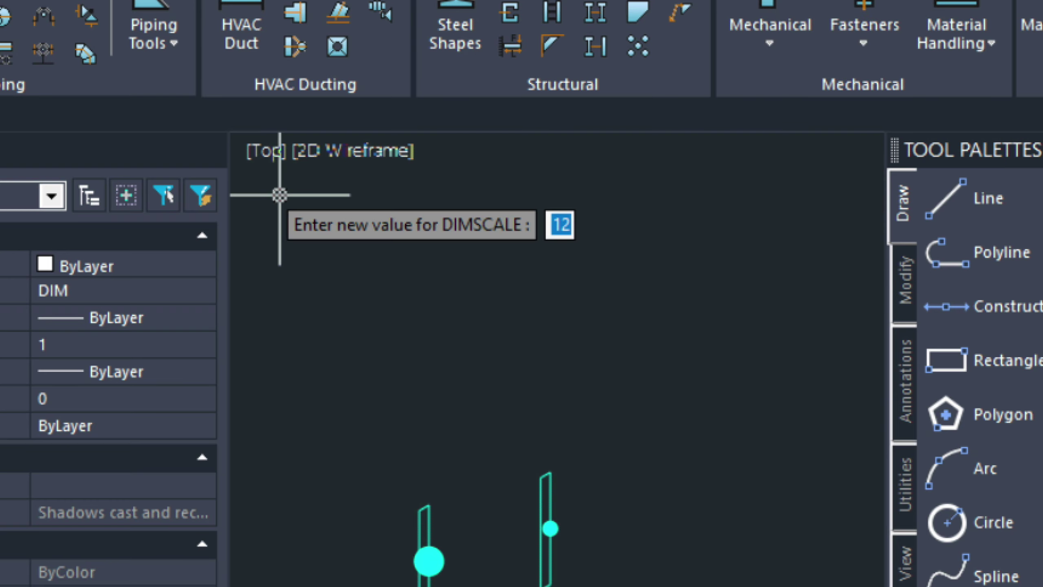
{"action": "type", "text": "1"}
{"action": "key", "text": "Return"}
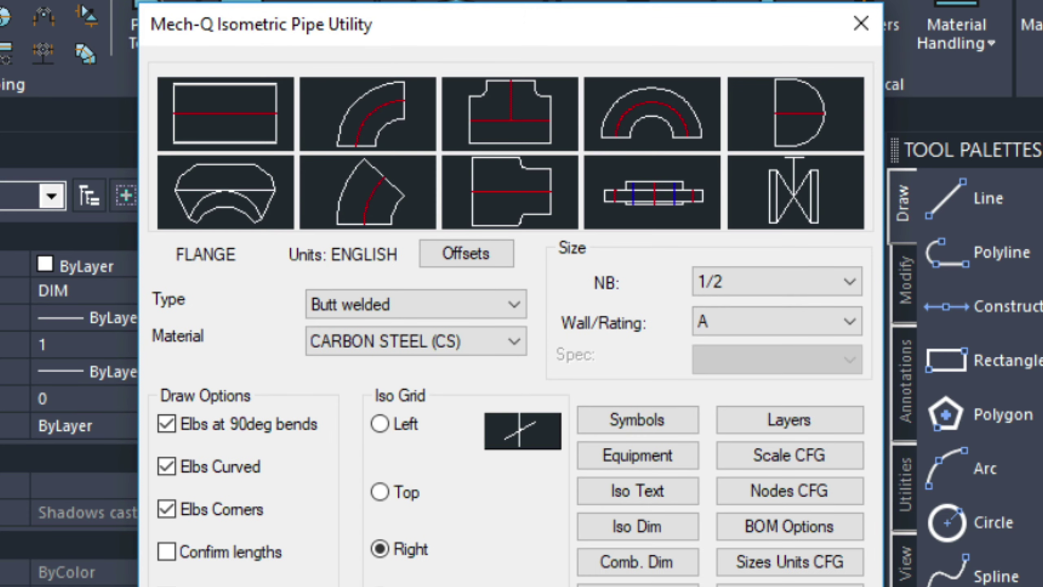
Place a third single flange with fasteners at a picked install point and direction.
{"action": "key", "text": "Return"}
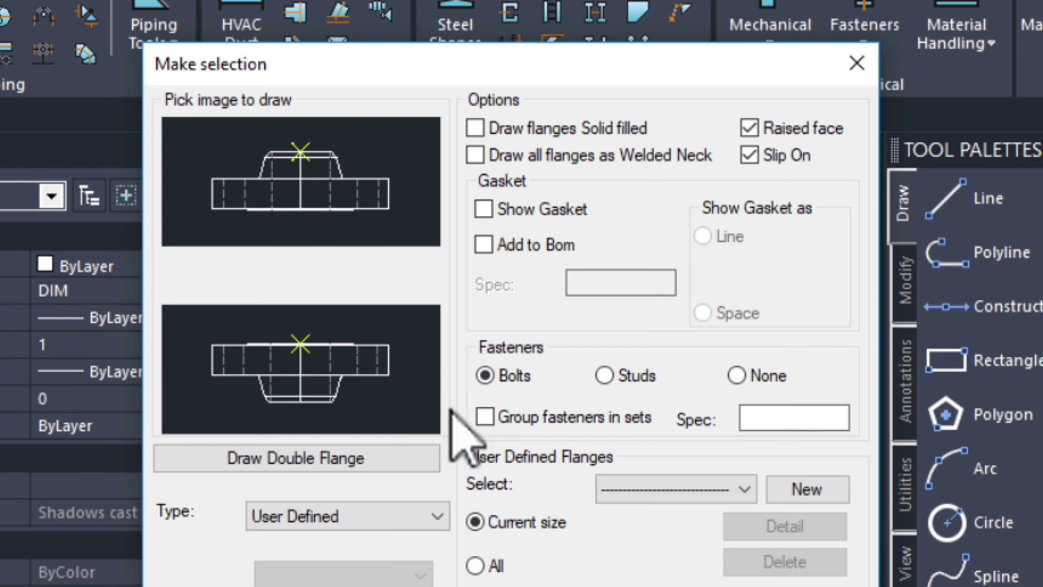
{"action": "left_click", "coordinate": [300, 334]}
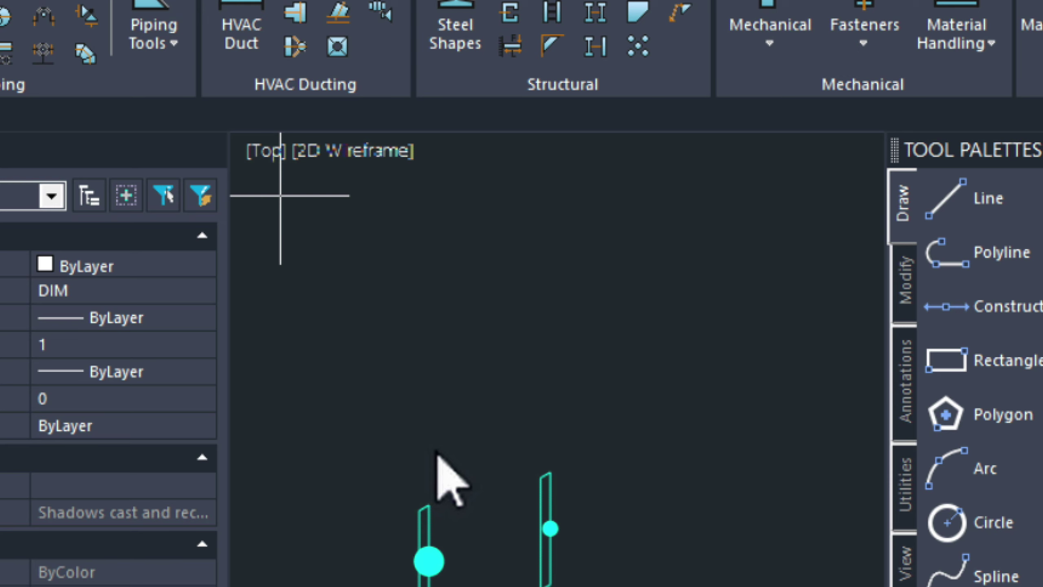
{"action": "left_click", "coordinate": [482, 363]}
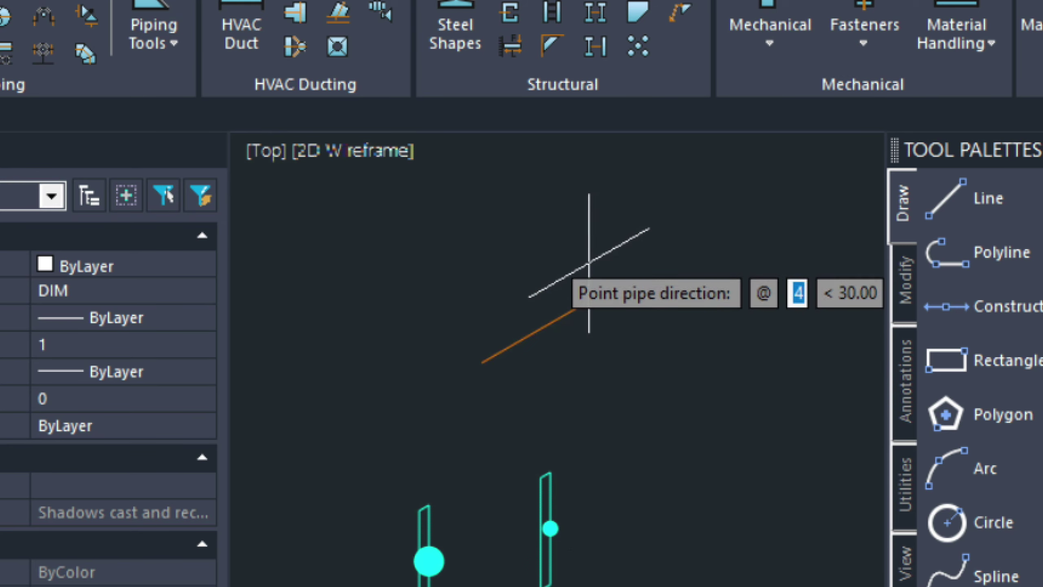
{"action": "left_click", "coordinate": [587, 261]}
{"action": "scroll", "coordinate": [535, 352], "scroll_direction": "down", "scroll_amount": 5}
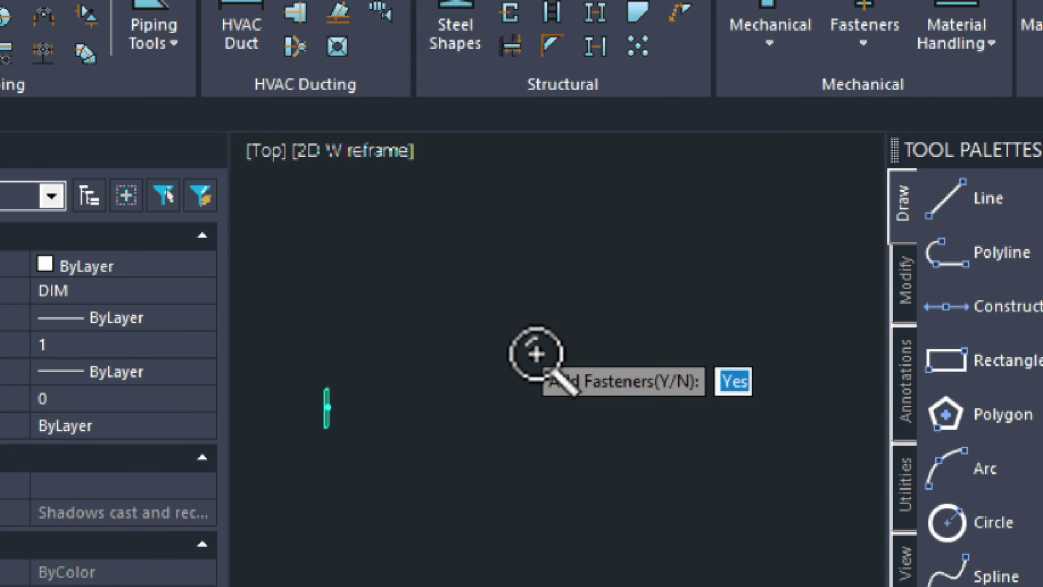
{"action": "scroll", "coordinate": [542, 310], "scroll_direction": "down", "scroll_amount": 1}
{"action": "key", "text": "Return"}
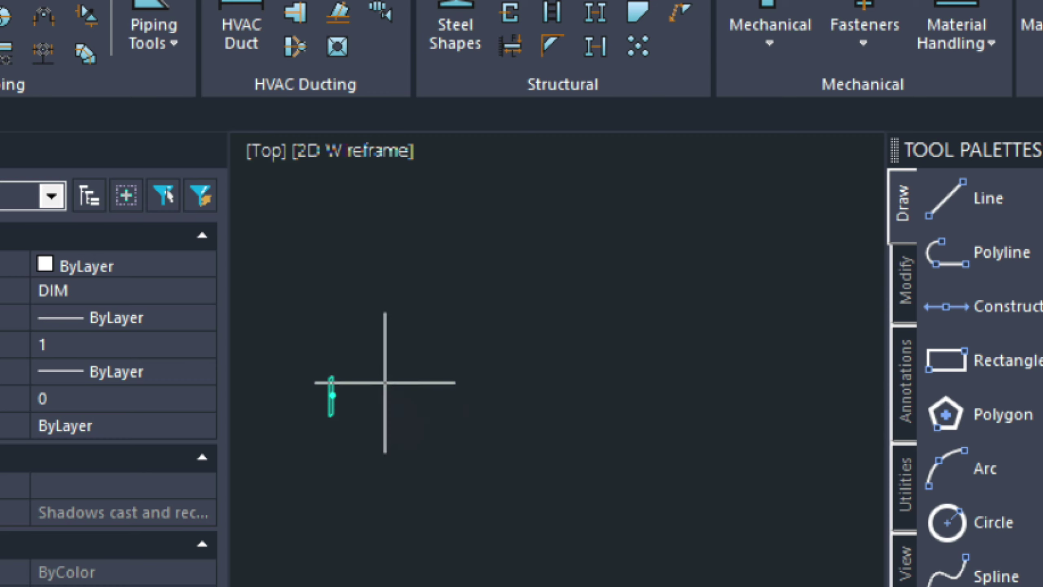
Window-zoom with Z onto the newly placed pipe.
{"action": "type", "text": "z"}
{"action": "key", "text": "Return"}
{"action": "left_click", "coordinate": [315, 363]}
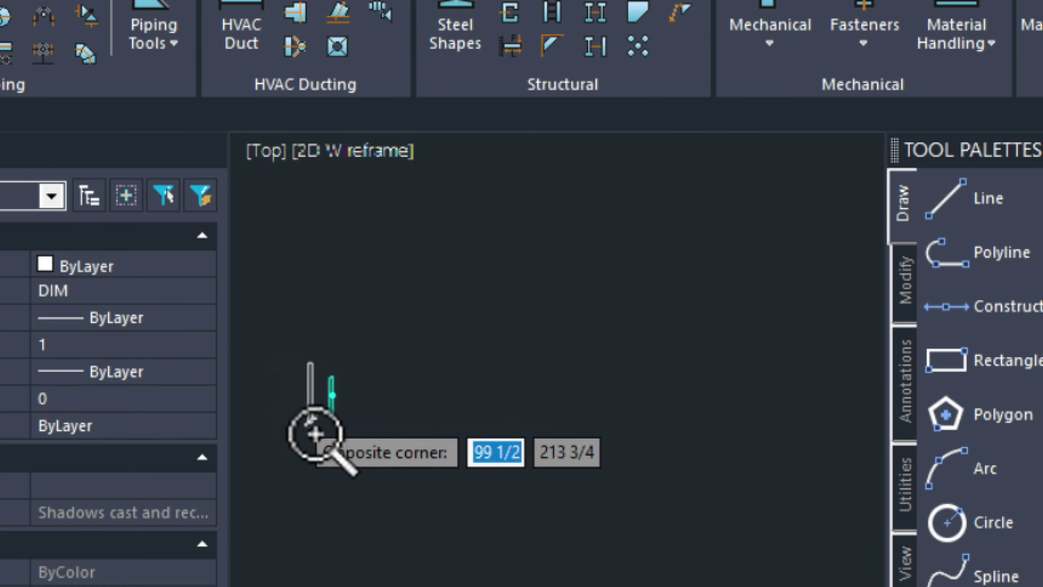
{"action": "left_click", "coordinate": [382, 423]}
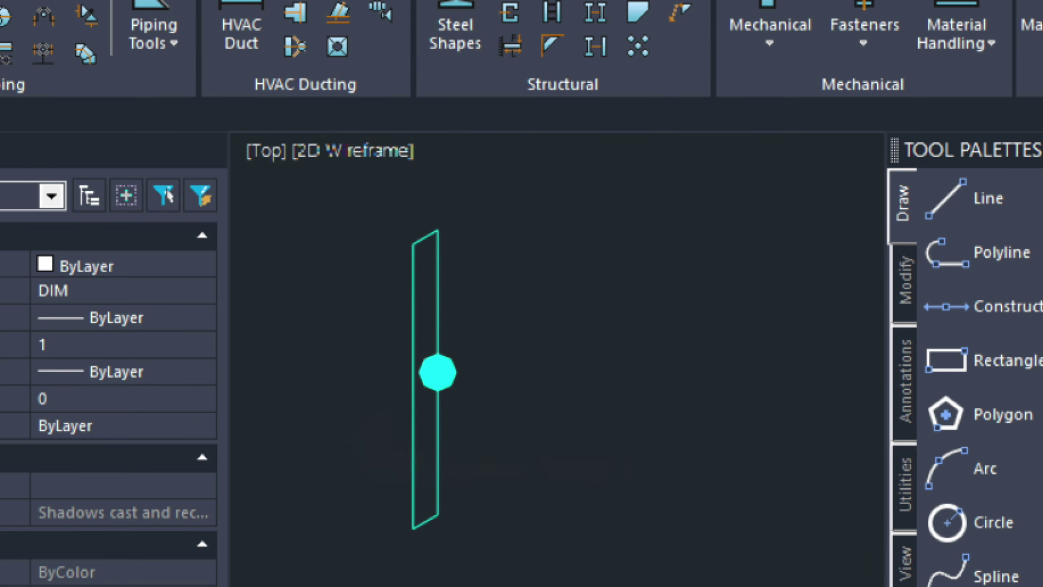
Check the octagon's layer, then set PIPE as the current layer in the Layer Manager.
{"action": "left_click", "coordinate": [438, 374]}
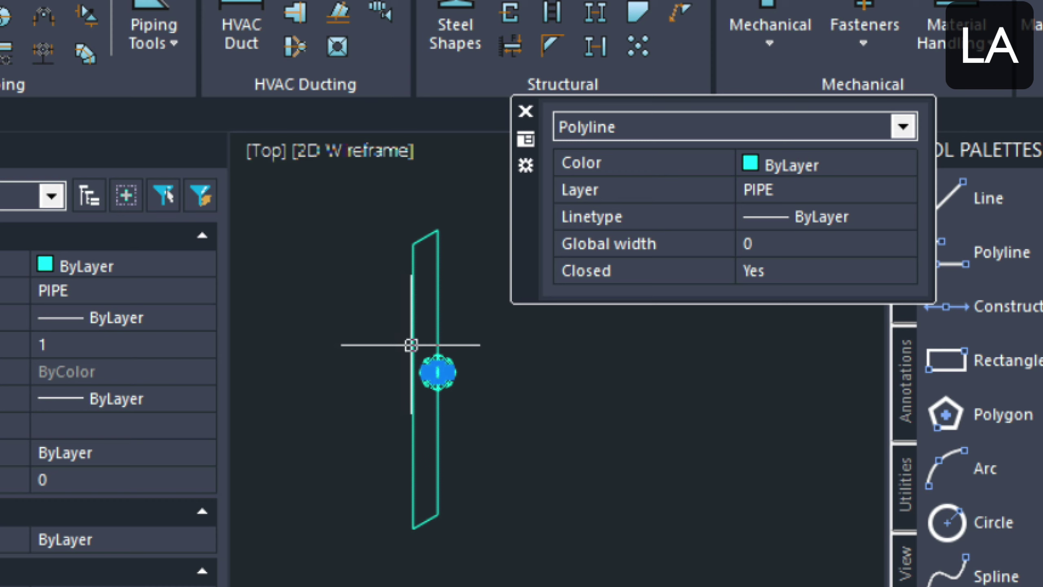
{"action": "key", "text": "Escape"}
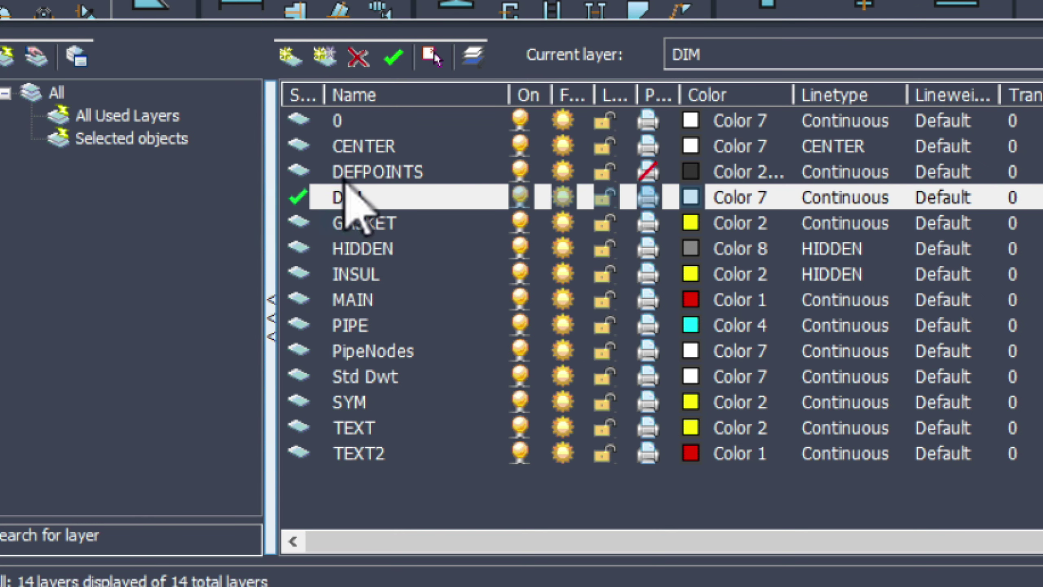
{"action": "left_click", "coordinate": [353, 324]}
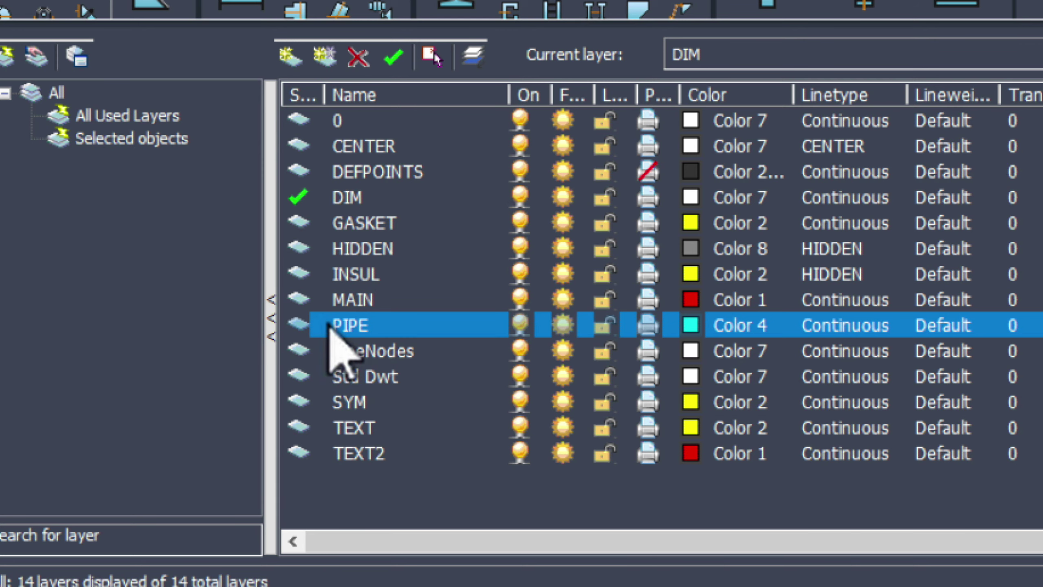
{"action": "right_click", "coordinate": [329, 325]}
{"action": "left_click", "coordinate": [369, 346]}
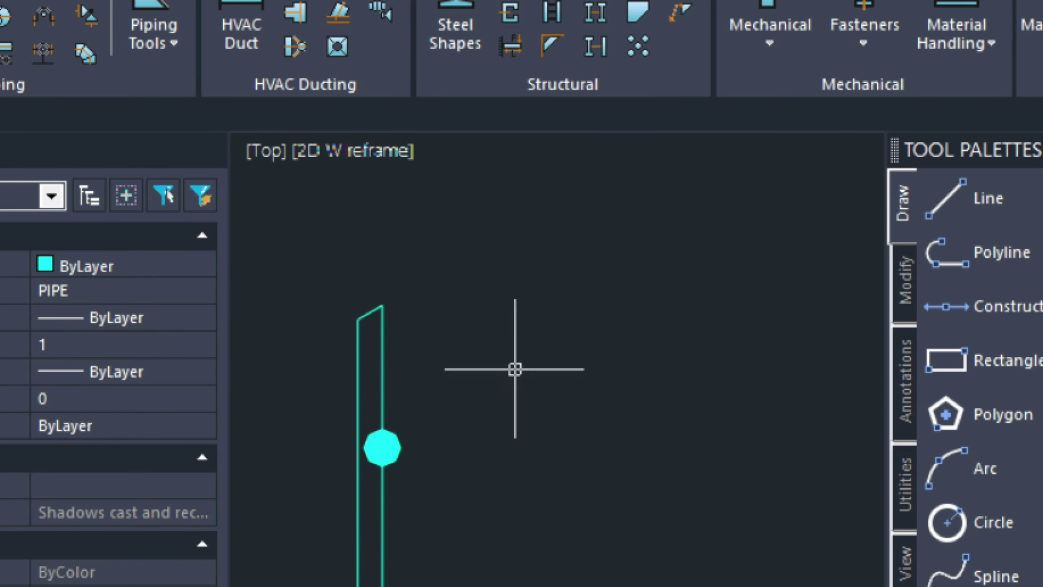
Switch the snap type to Isometric in Drawing Settings (DS), keeping the Left isoplane.
{"action": "scroll", "coordinate": [493, 407], "scroll_direction": "down", "scroll_amount": 2}
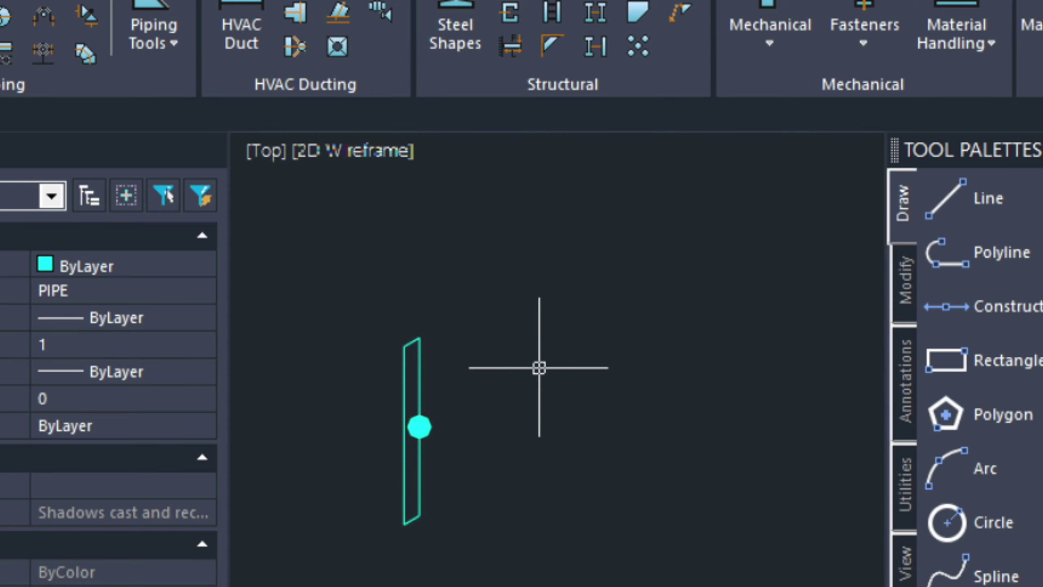
{"action": "type", "text": "DS"}
{"action": "key", "text": "Return"}
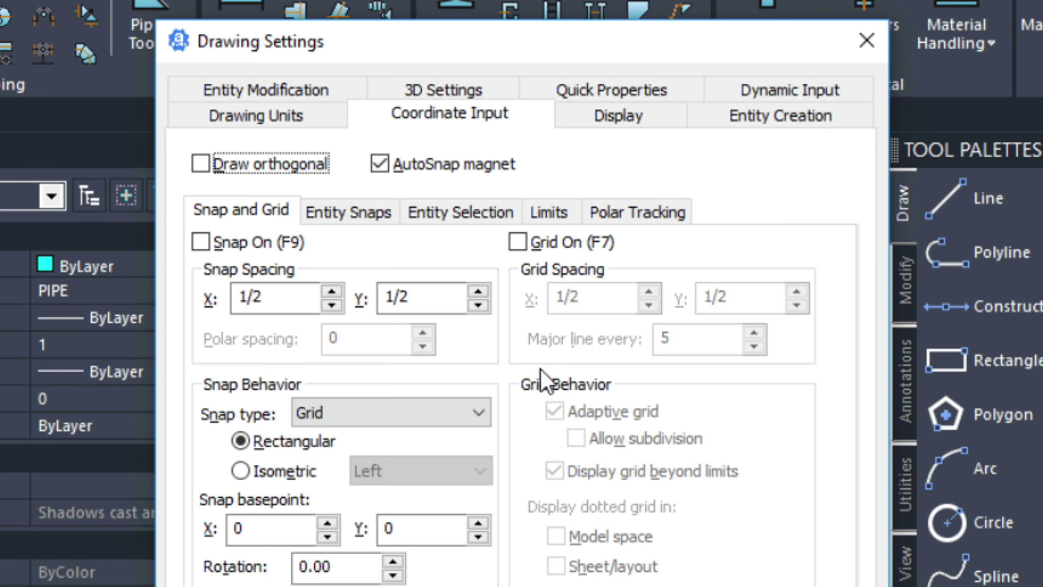
{"action": "left_click", "coordinate": [241, 471]}
{"action": "left_click", "coordinate": [418, 471]}
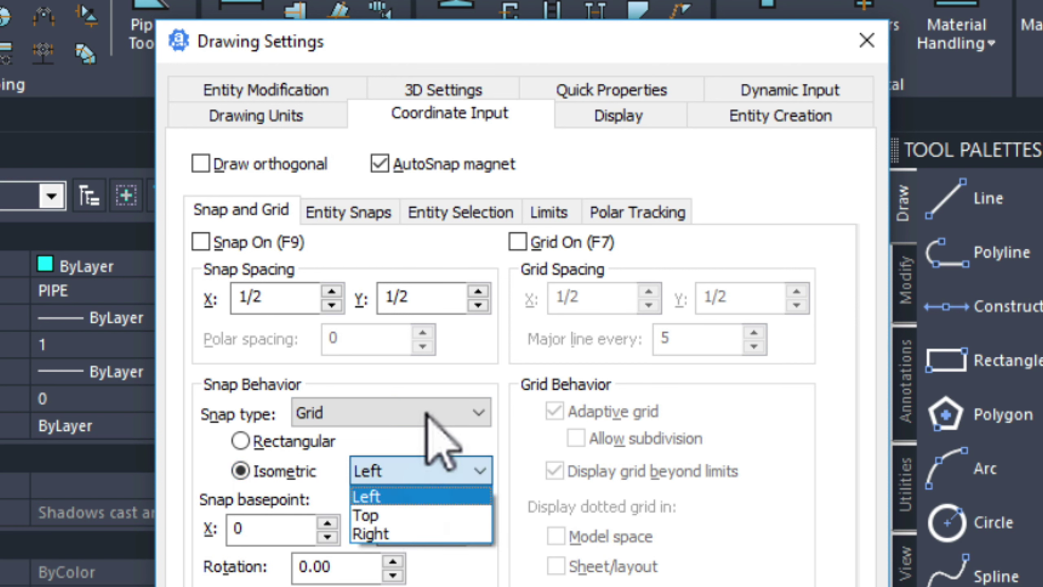
{"action": "left_click", "coordinate": [429, 432]}
{"action": "key", "text": "Return"}
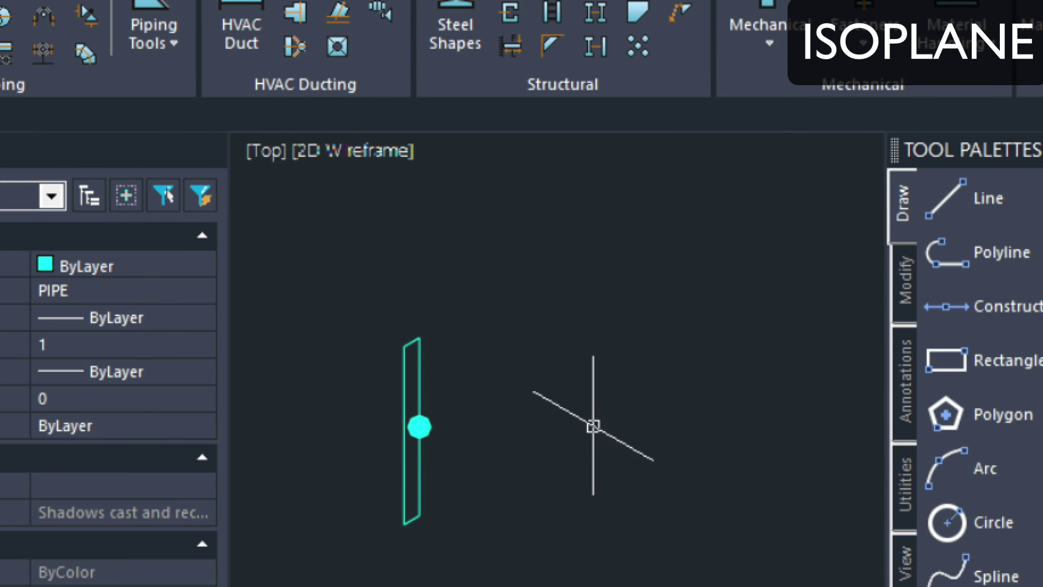
Switch the active isoplane to Right with ISOPLANE.
{"action": "type", "text": "I"}
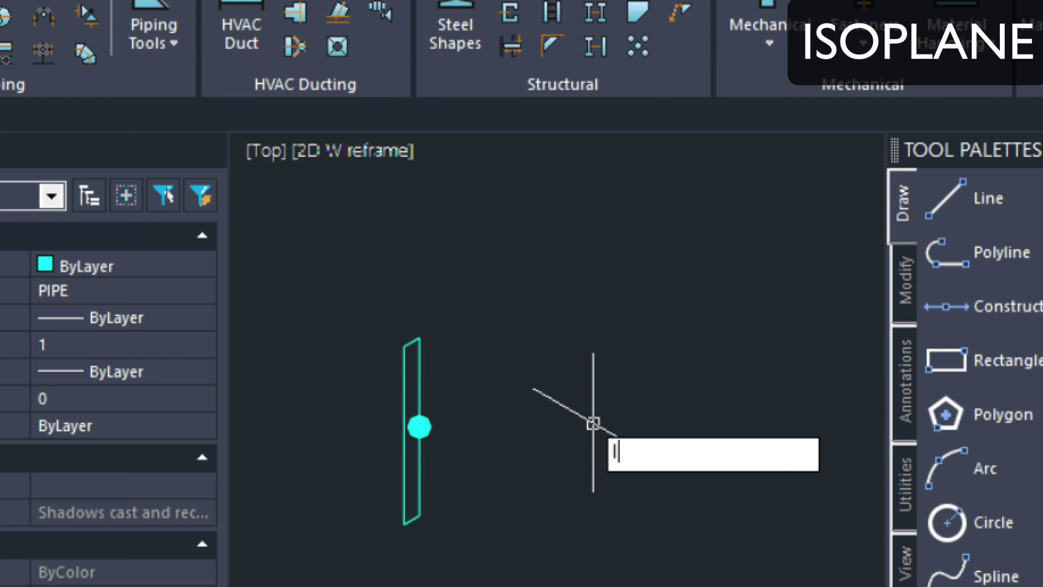
{"action": "type", "text": "SOPLANE"}
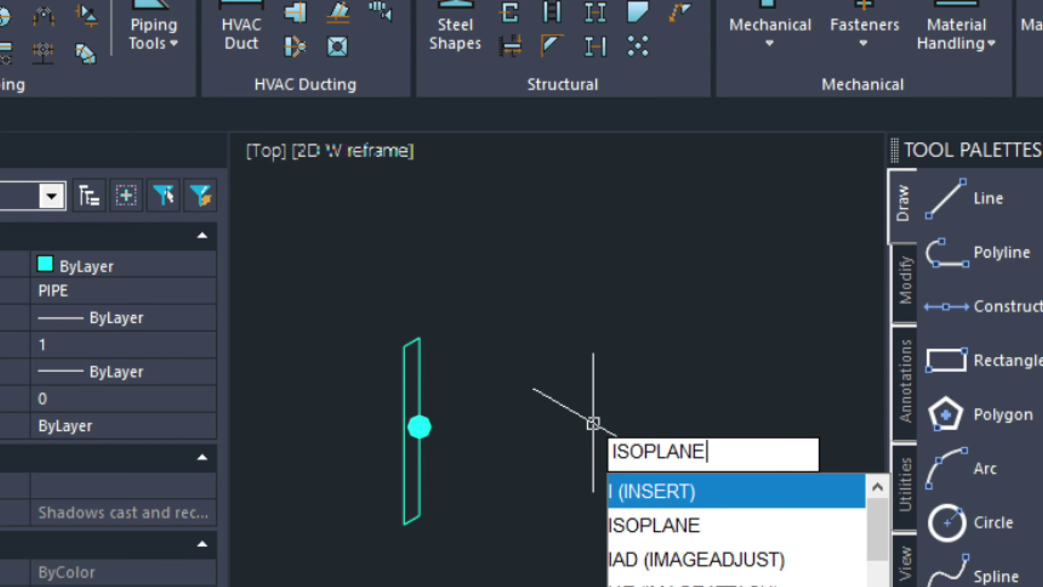
{"action": "key", "text": "Return"}
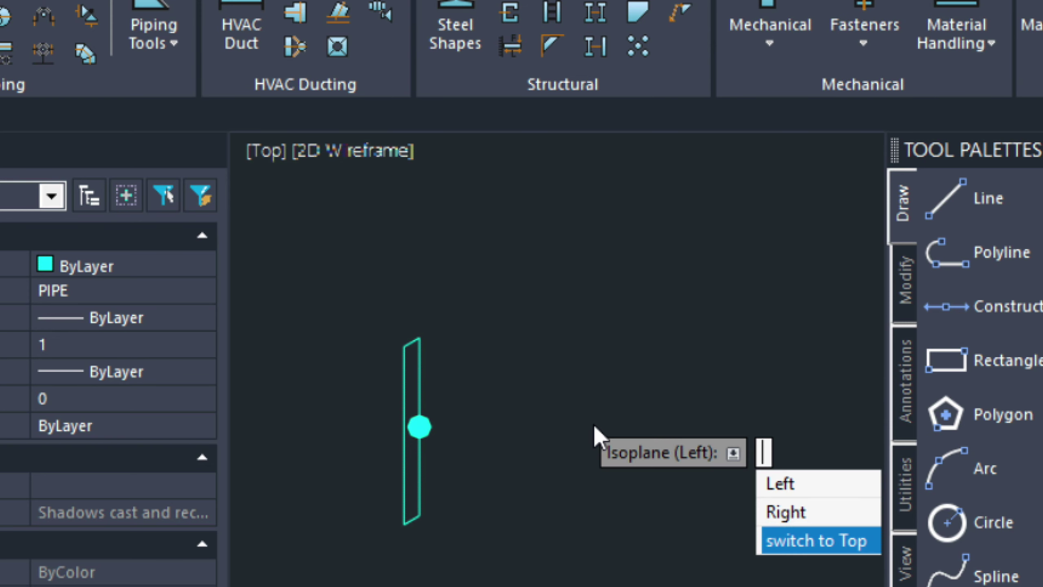
{"action": "key", "text": "Up"}
{"action": "key", "text": "Up"}
{"action": "key", "text": "Up"}
{"action": "key", "text": "Up"}
{"action": "key", "text": "Up"}
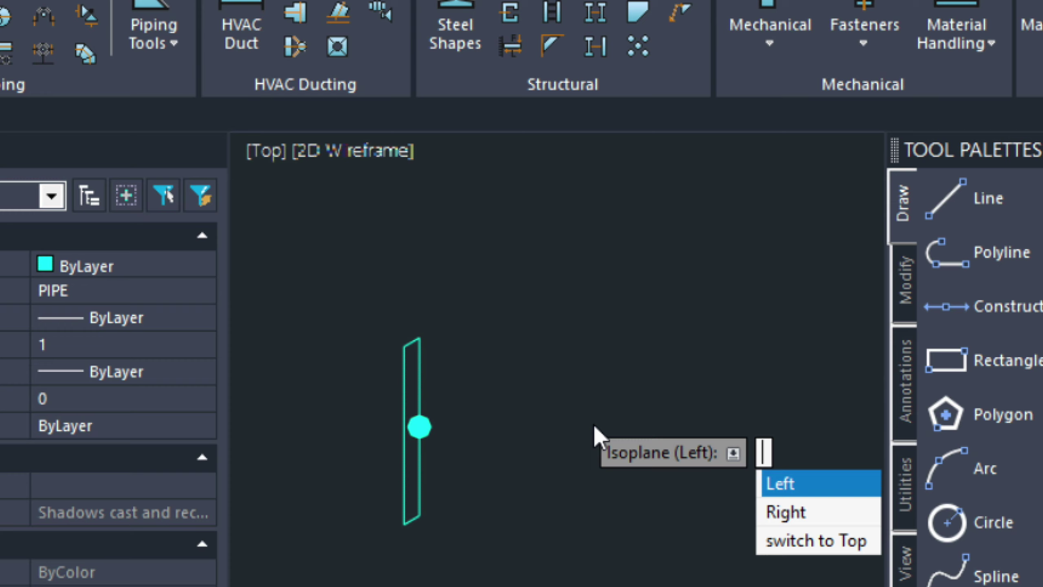
{"action": "key", "text": "Return"}
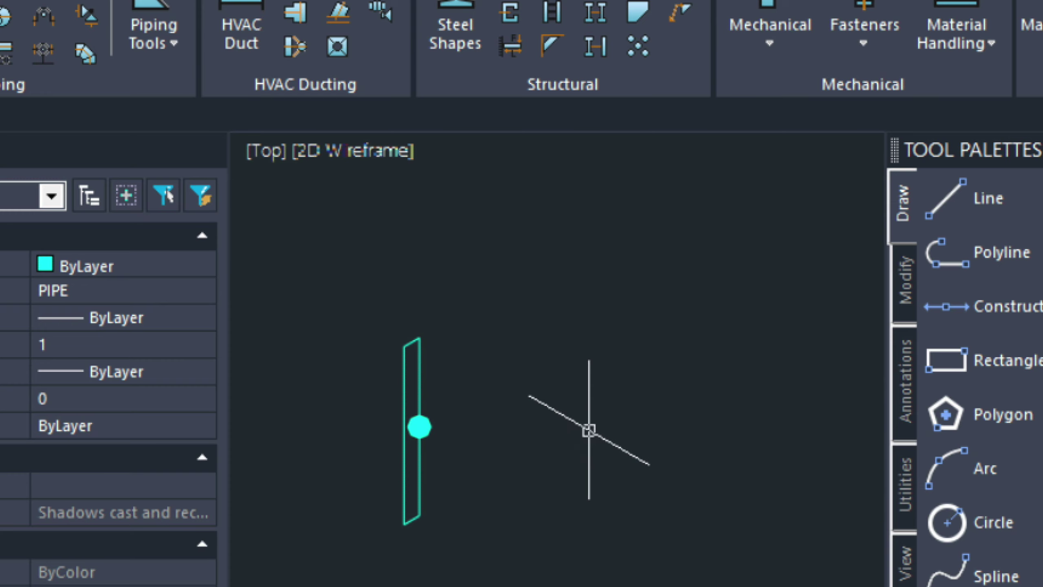
{"action": "key", "text": "Return"}
{"action": "key", "text": "Up"}
{"action": "key", "text": "Up"}
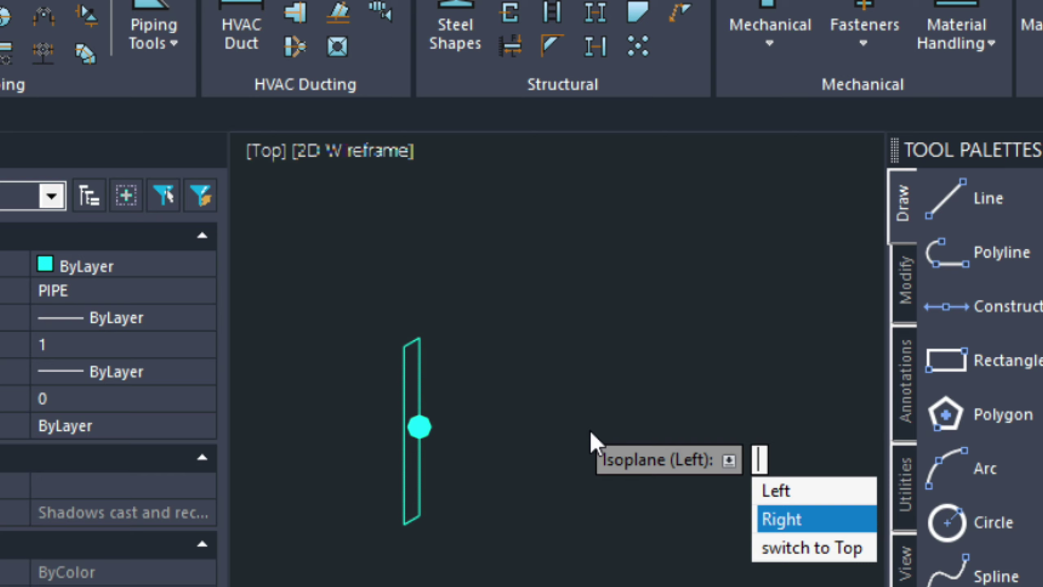
{"action": "key", "text": "Return"}
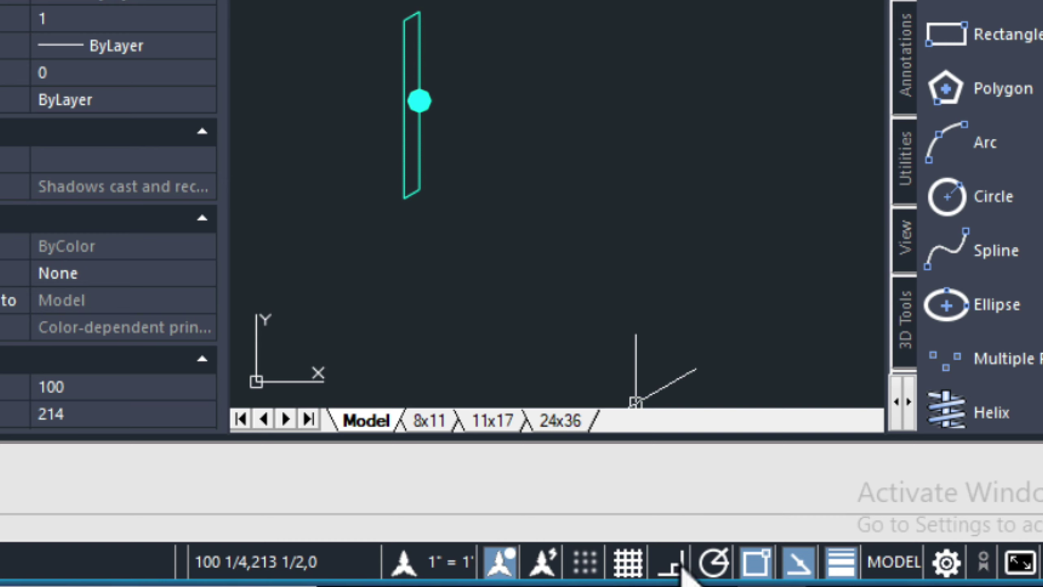
Turn on Ortho mode from the status bar.
{"action": "left_click", "coordinate": [682, 567]}
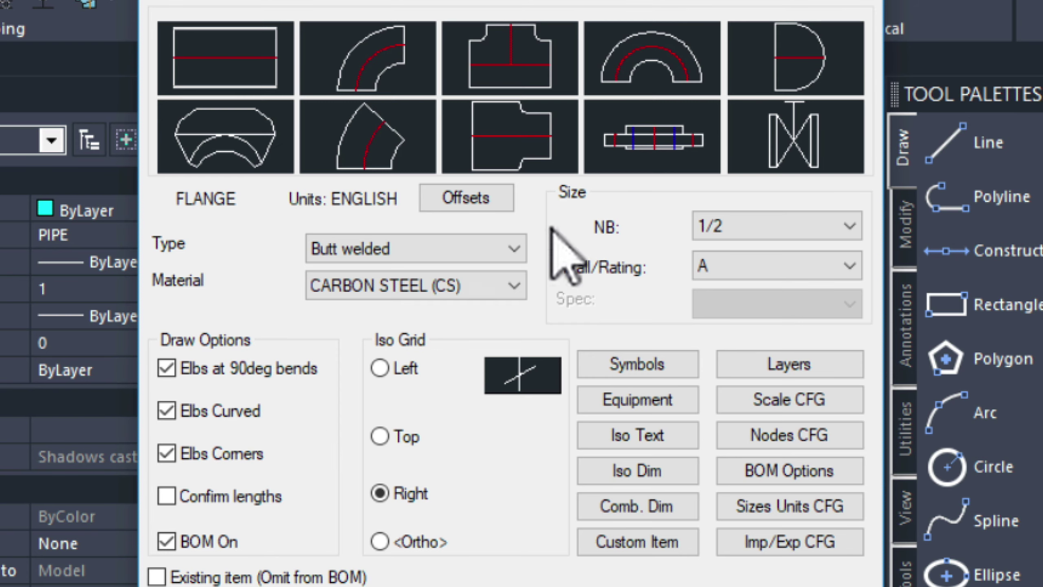
Insert an isometric Check Valve(1) at a picked point and direction, then exit and pan.
{"action": "left_click", "coordinate": [774, 131]}
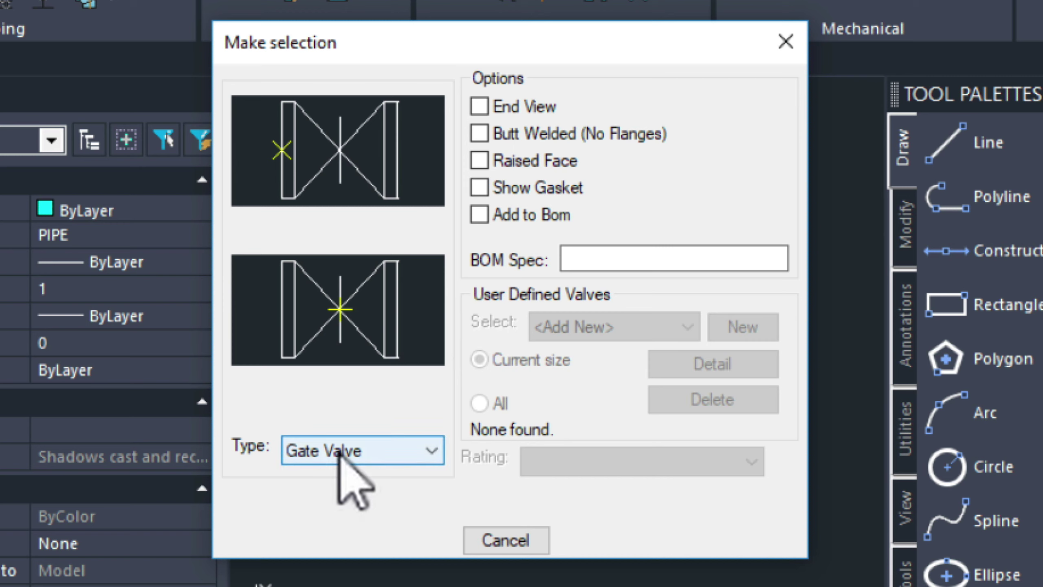
{"action": "left_click", "coordinate": [339, 452]}
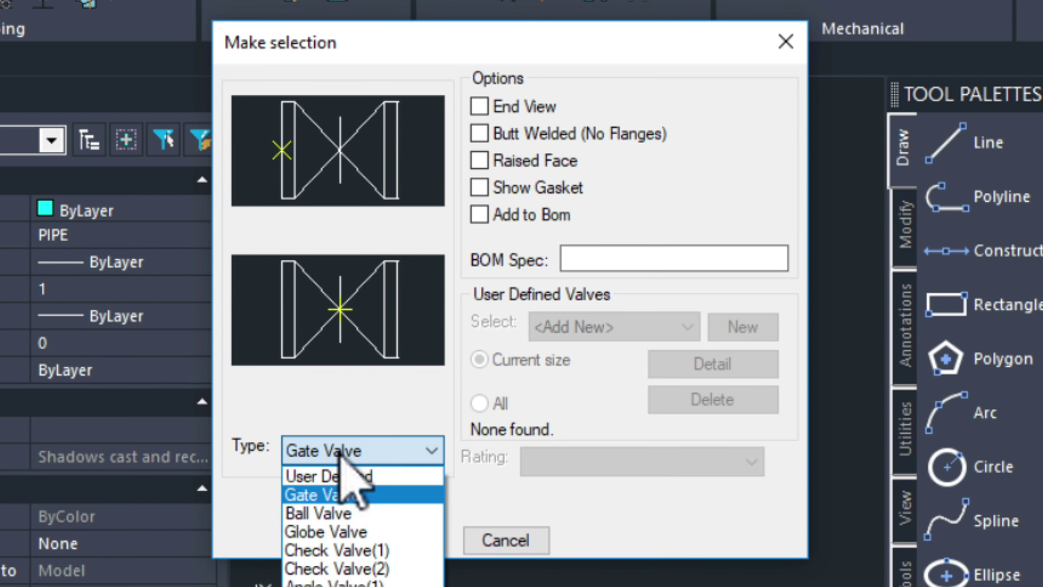
{"action": "left_click", "coordinate": [337, 550]}
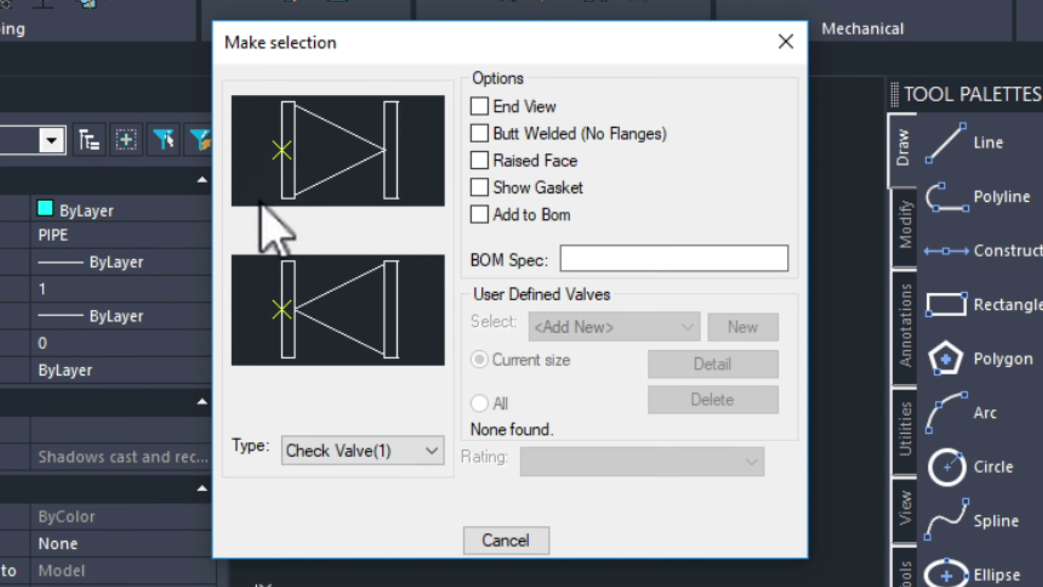
{"action": "left_click", "coordinate": [294, 315]}
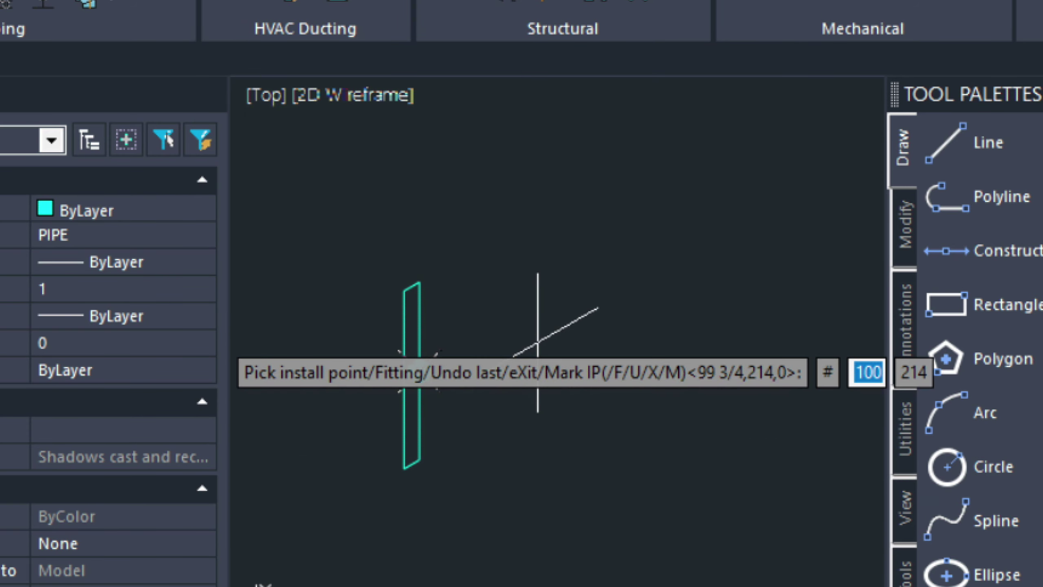
{"action": "left_click", "coordinate": [537, 343]}
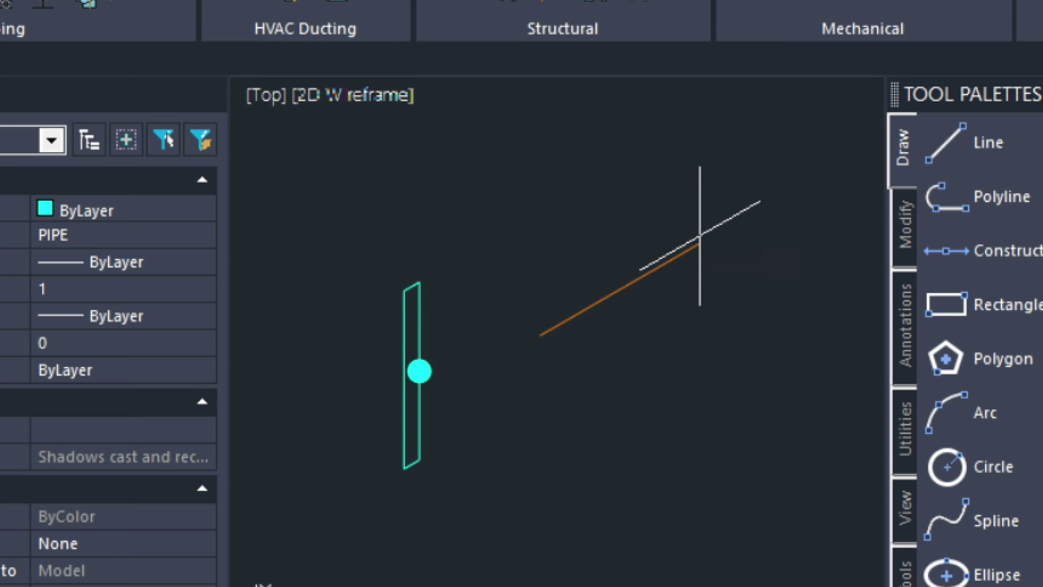
{"action": "left_click", "coordinate": [700, 236]}
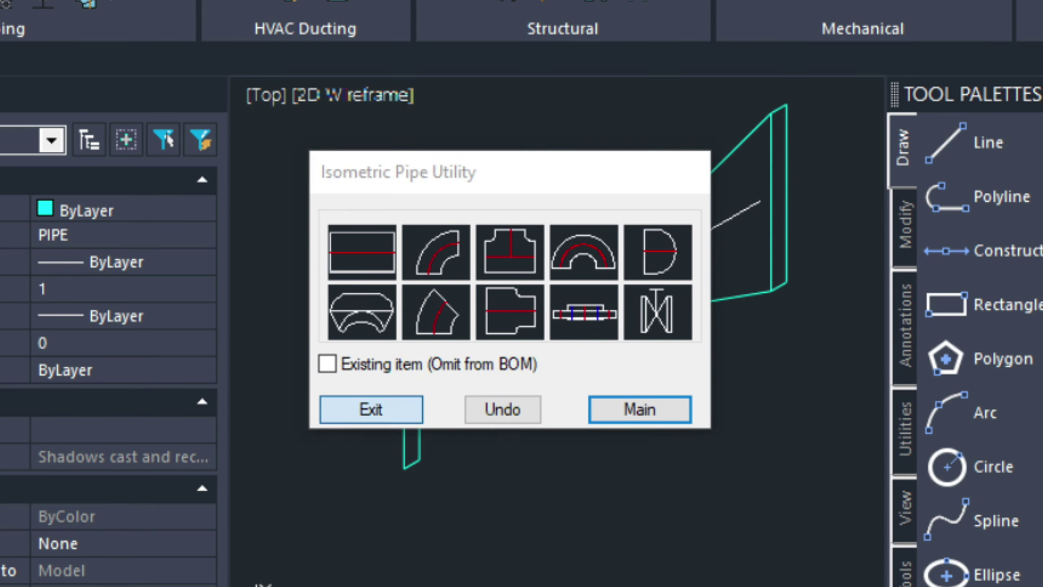
{"action": "left_click", "coordinate": [371, 409]}
{"action": "mouse_move", "coordinate": [647, 260]}
{"action": "middle_mouse_down"}
{"action": "mouse_move", "coordinate": [559, 438]}
{"action": "mouse_move", "coordinate": [534, 450]}
{"action": "middle_mouse_up"}
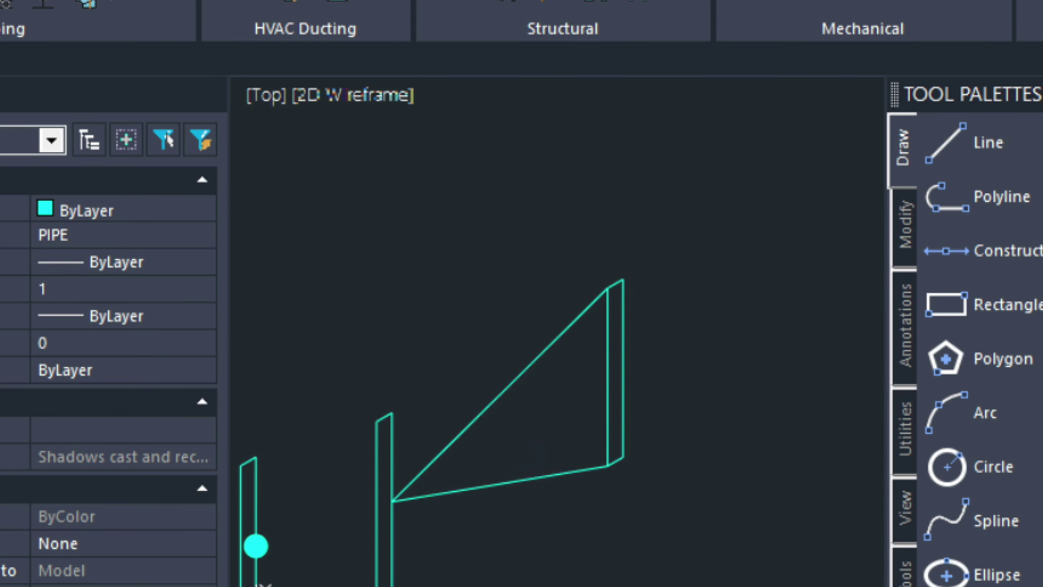
{"action": "key", "text": "x"}
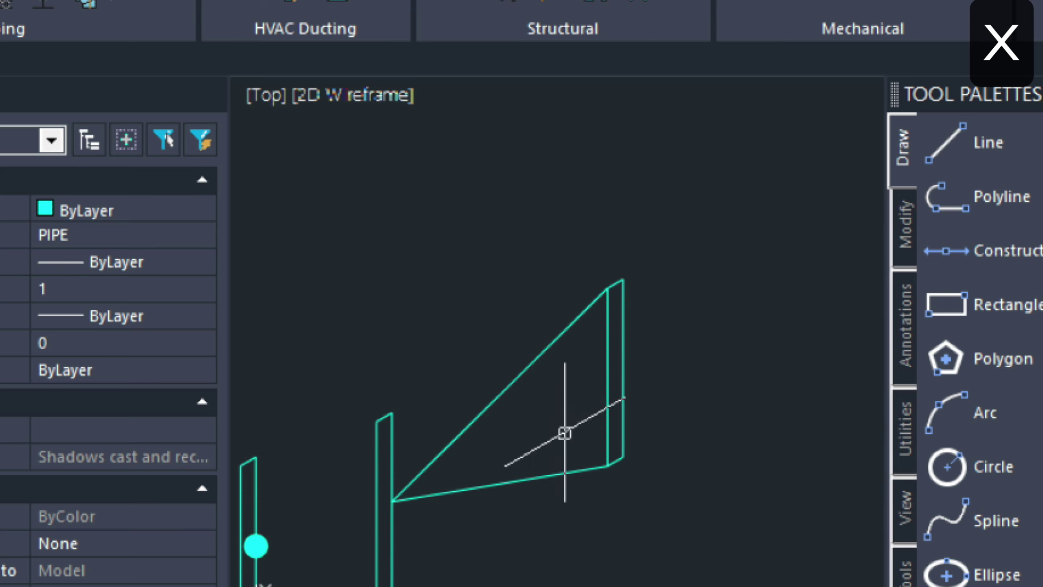
Erase the ten attribute definitions beside the valve.
{"action": "left_click", "coordinate": [389, 416]}
{"action": "mouse_move", "coordinate": [390, 418]}
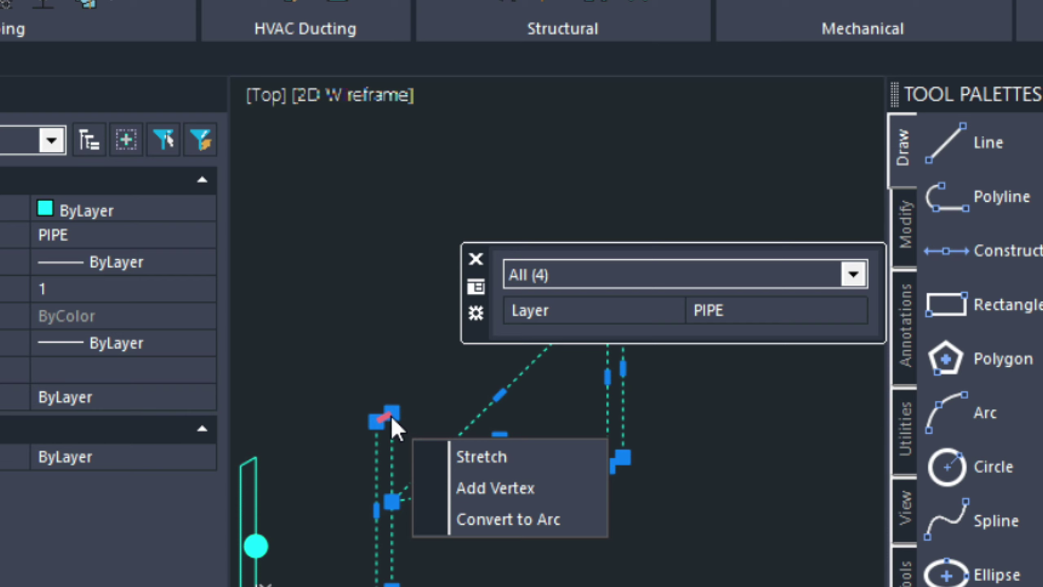
{"action": "key", "text": "Escape"}
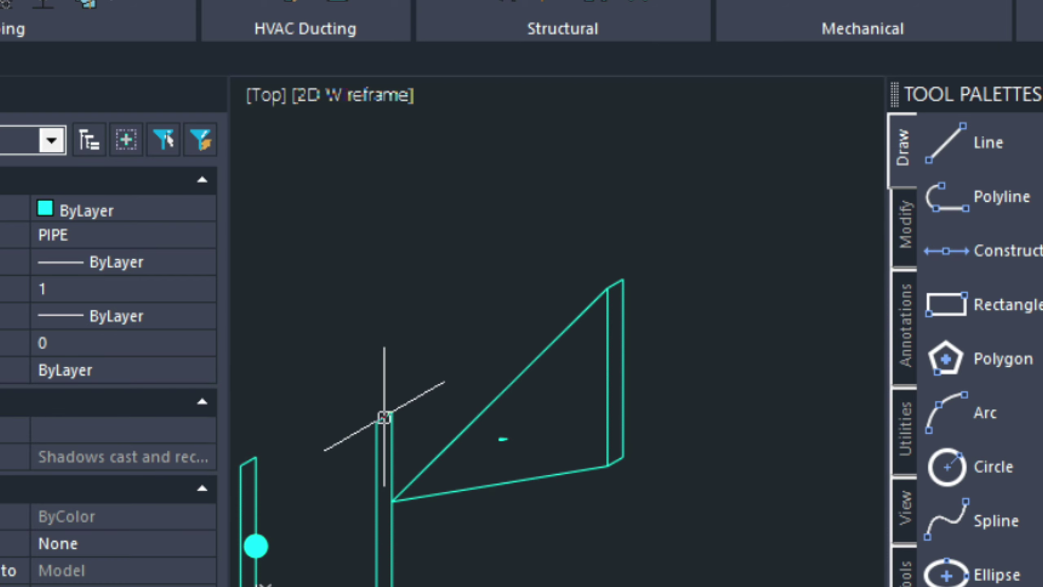
{"action": "scroll", "coordinate": [504, 449], "scroll_direction": "up", "scroll_amount": 6}
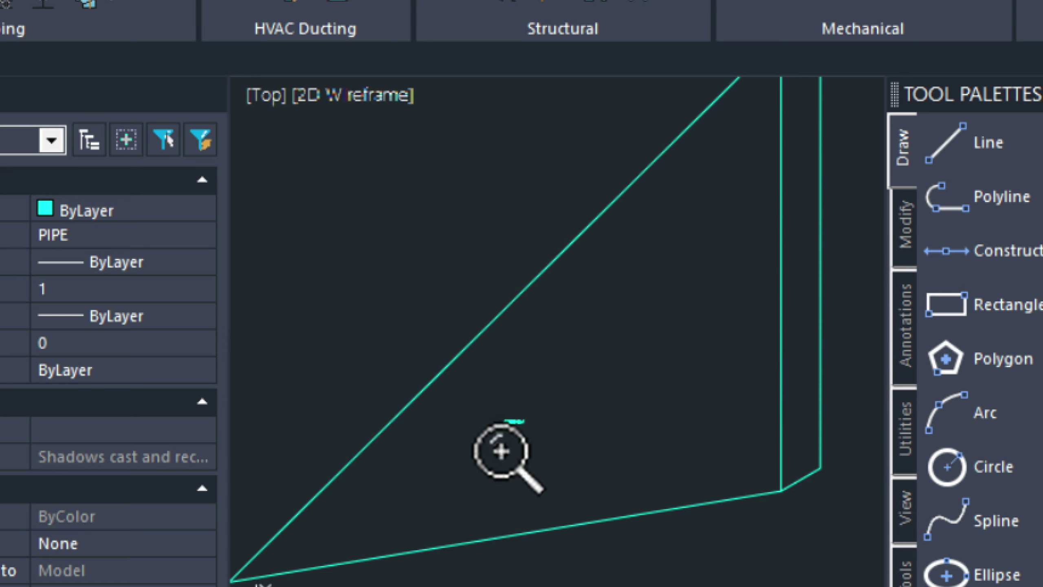
{"action": "scroll", "coordinate": [465, 383], "scroll_direction": "down", "scroll_amount": 2}
{"action": "key", "text": "e"}
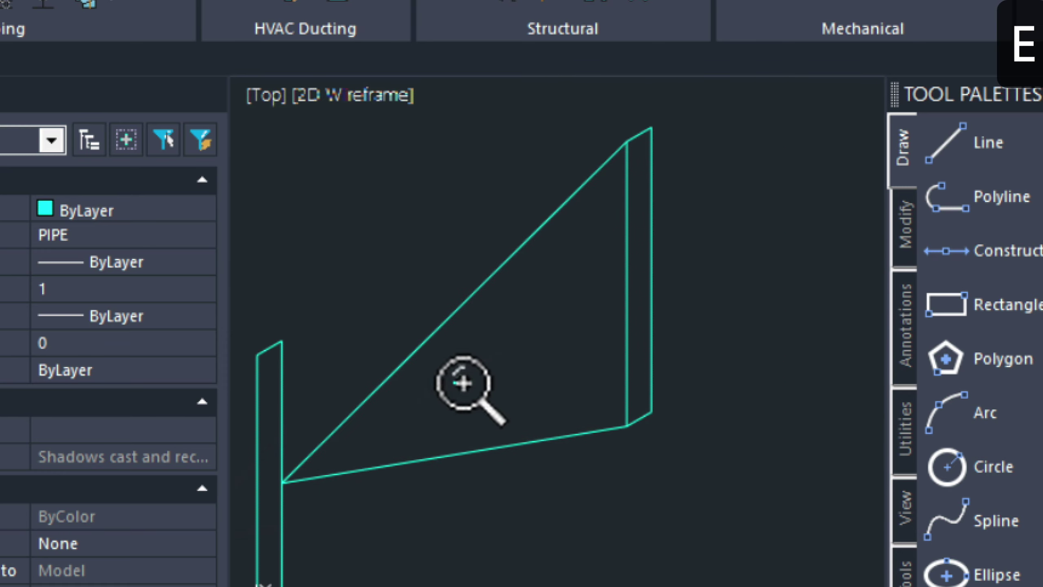
{"action": "scroll", "coordinate": [463, 383], "scroll_direction": "down", "scroll_amount": 4}
{"action": "left_click", "coordinate": [415, 285]}
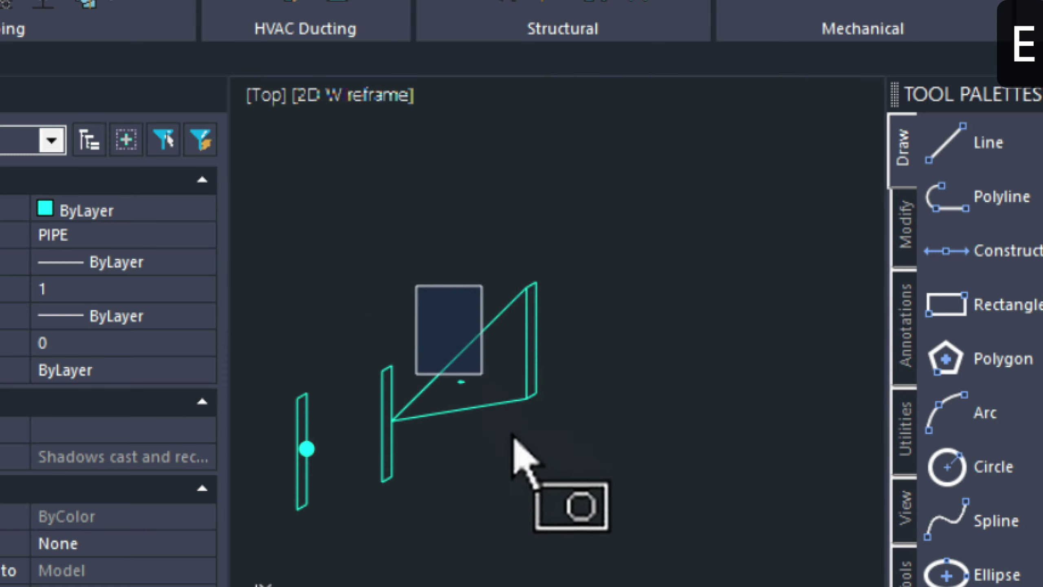
{"action": "left_click", "coordinate": [470, 450]}
{"action": "type", "text": "e"}
{"action": "key", "text": "Return"}
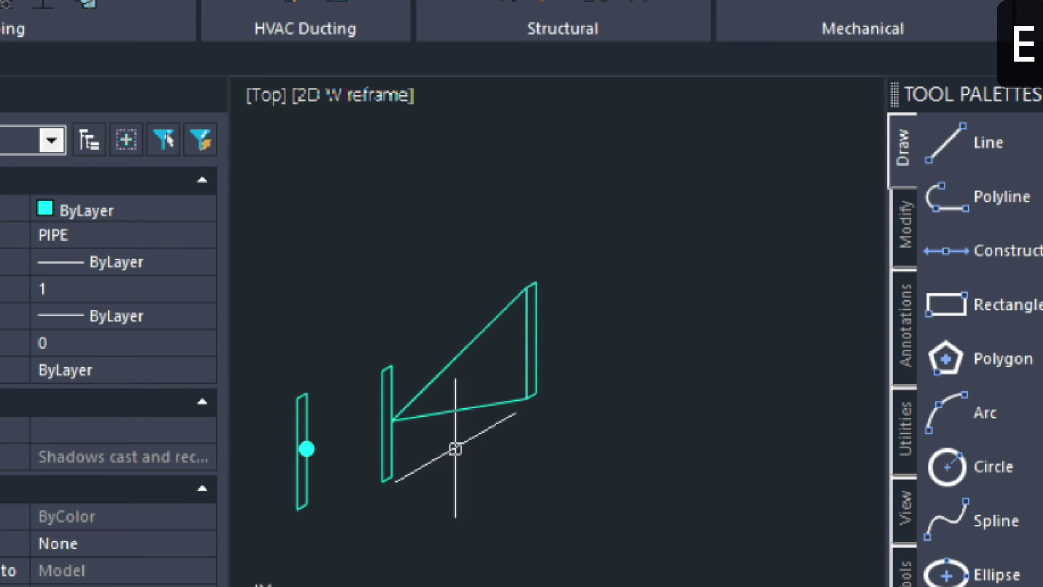
Erase the two extra pipe lines and the two short leftover lines.
{"action": "left_click", "coordinate": [438, 466]}
{"action": "left_click", "coordinate": [359, 458]}
{"action": "type", "text": "e"}
{"action": "key", "text": "Return"}
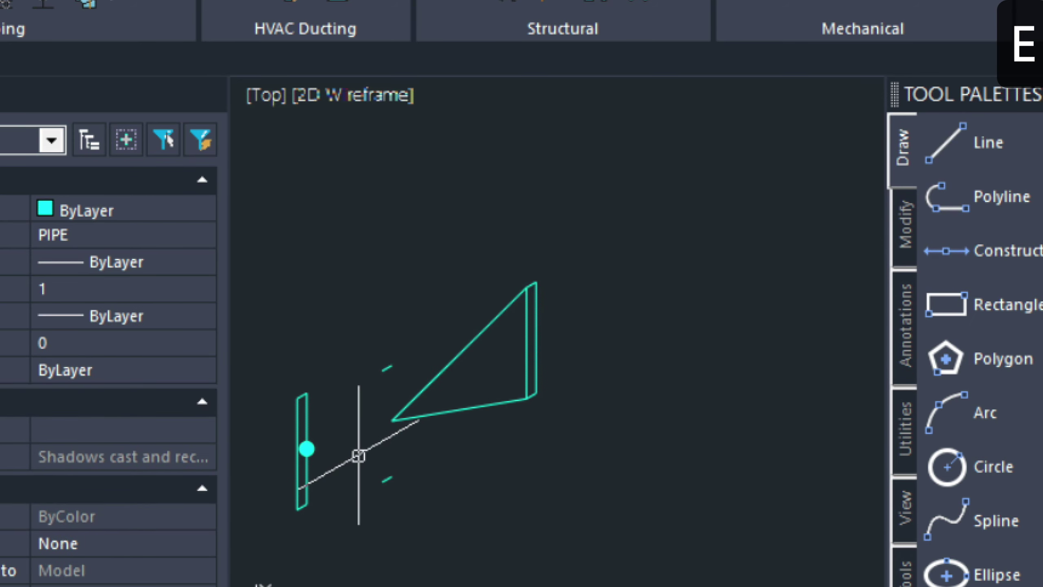
{"action": "left_click", "coordinate": [365, 337]}
{"action": "left_click", "coordinate": [403, 473]}
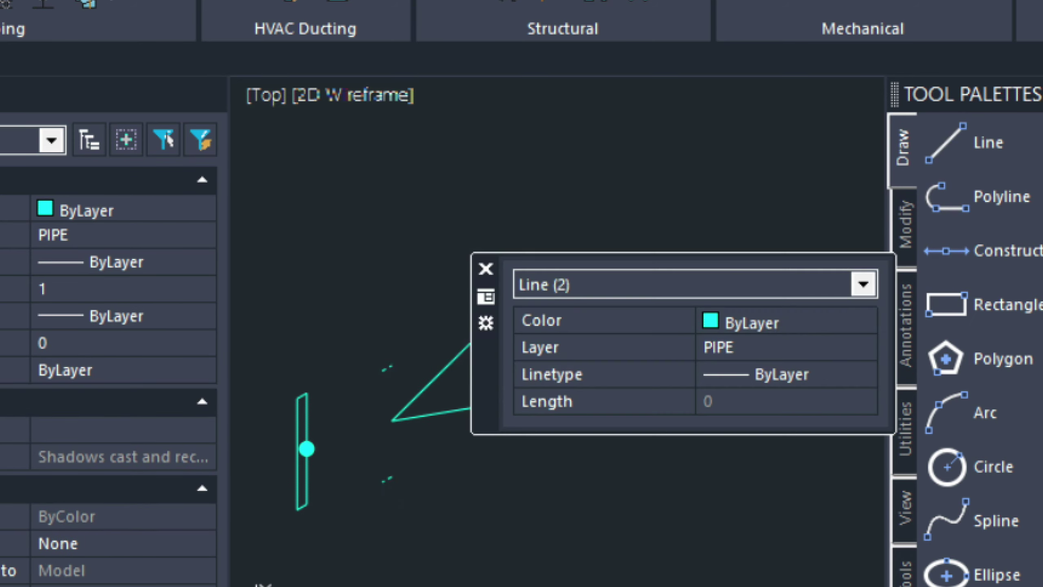
{"action": "type", "text": "e"}
{"action": "key", "text": "Return"}
Erase the vertical pipe line beside the triangle.
{"action": "left_click", "coordinate": [526, 341]}
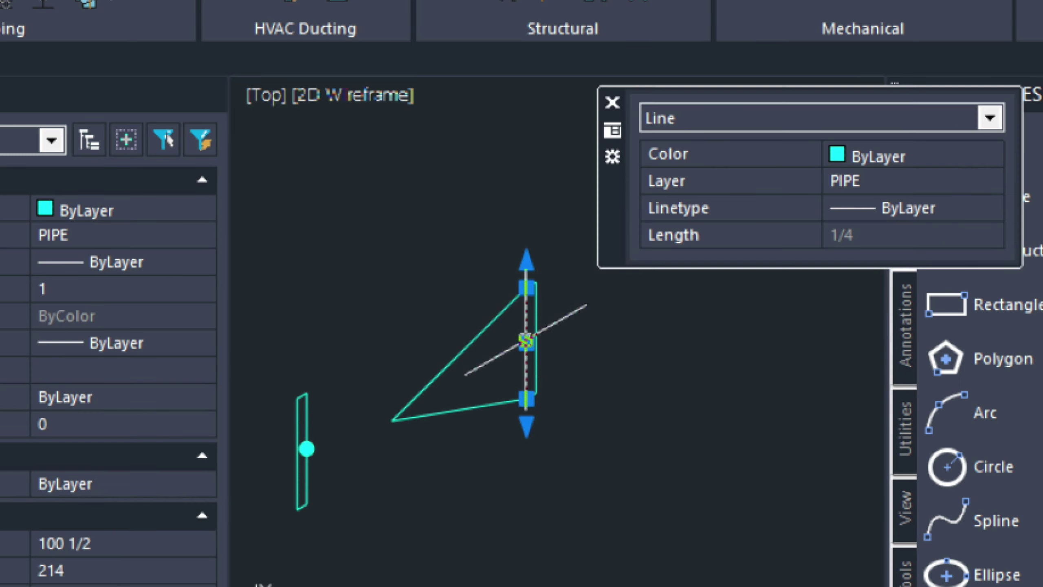
{"action": "key", "text": "Escape"}
{"action": "left_click", "coordinate": [536, 338]}
{"action": "key", "text": "Escape"}
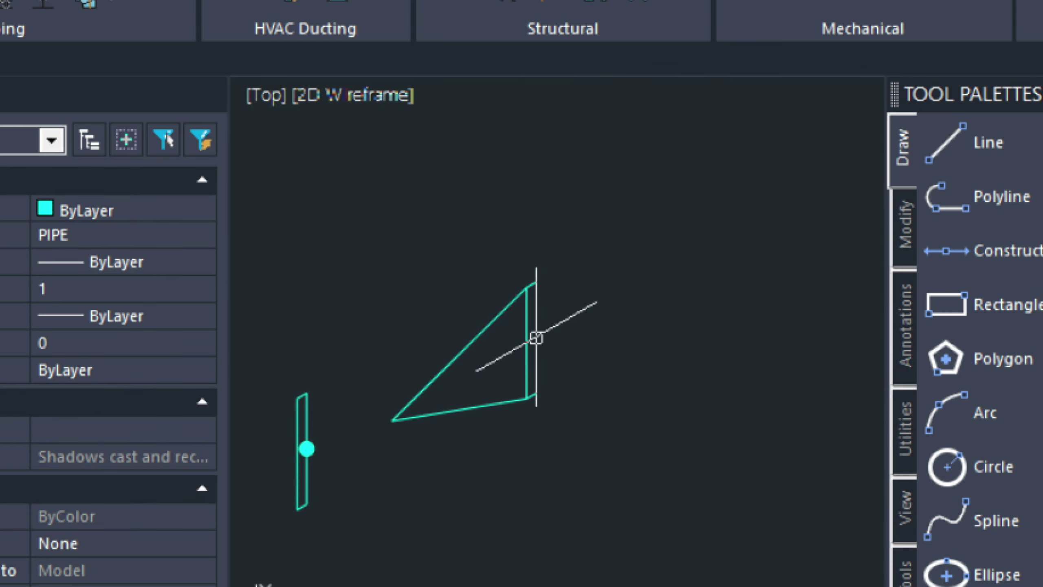
{"action": "mouse_move", "coordinate": [564, 412]}
{"action": "left_mouse_down"}
{"action": "mouse_move", "coordinate": [563, 273]}
{"action": "mouse_move", "coordinate": [535, 218]}
{"action": "left_mouse_up"}
{"action": "type", "text": "E"}
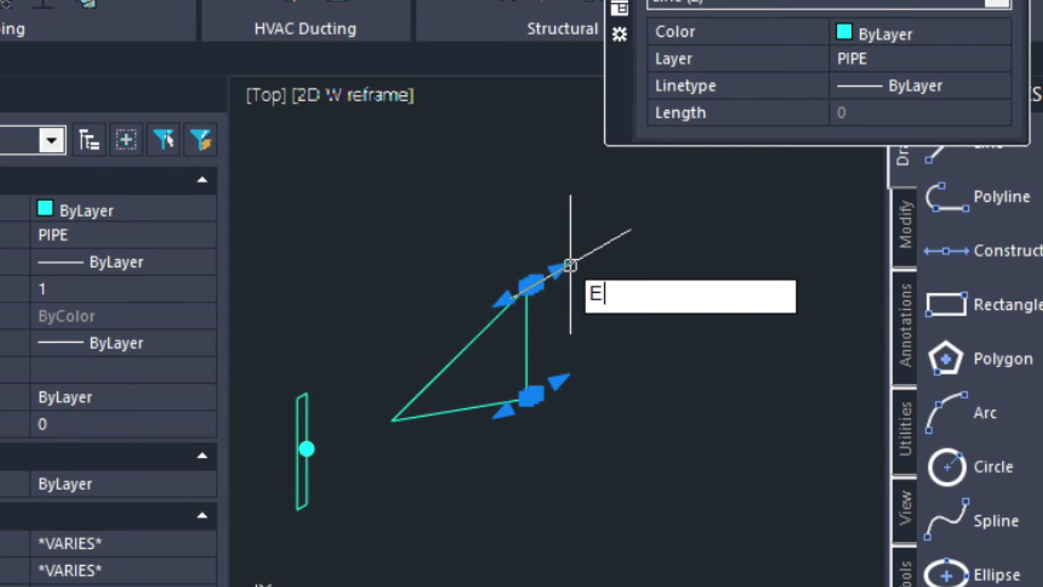
{"action": "key", "text": "Return"}
{"action": "type", "text": "M"}
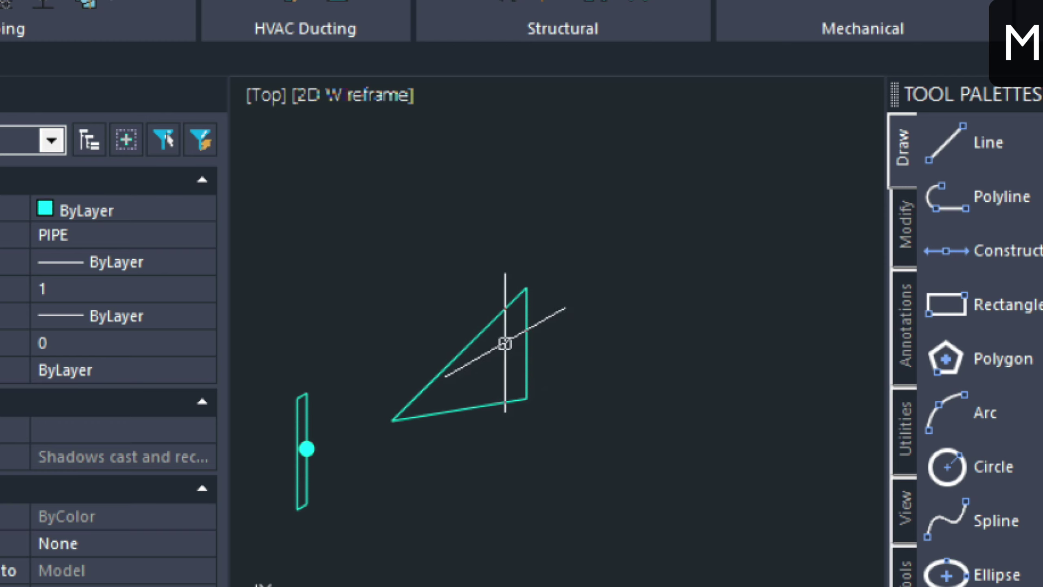
Move the three triangle lines higher and further right.
{"action": "left_click", "coordinate": [559, 426]}
{"action": "left_click", "coordinate": [388, 251]}
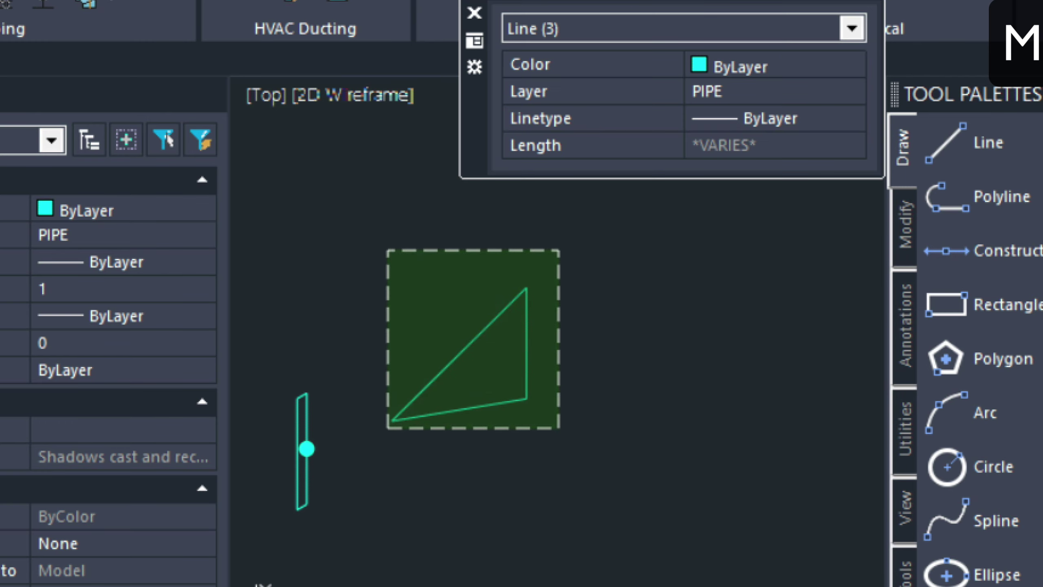
{"action": "type", "text": "M"}
{"action": "key", "text": "Return"}
{"action": "left_click", "coordinate": [422, 354]}
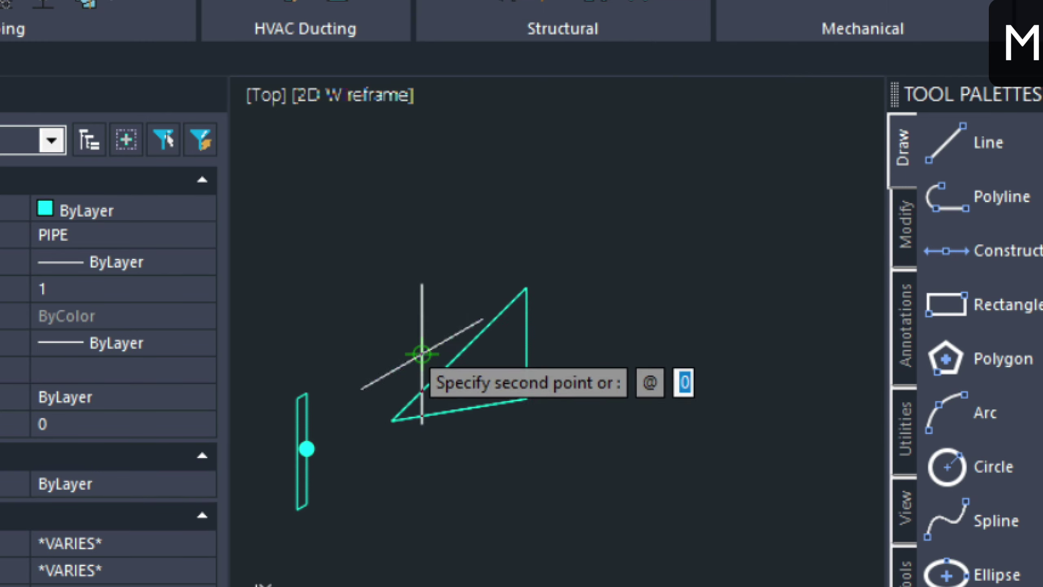
{"action": "left_click", "coordinate": [549, 282]}
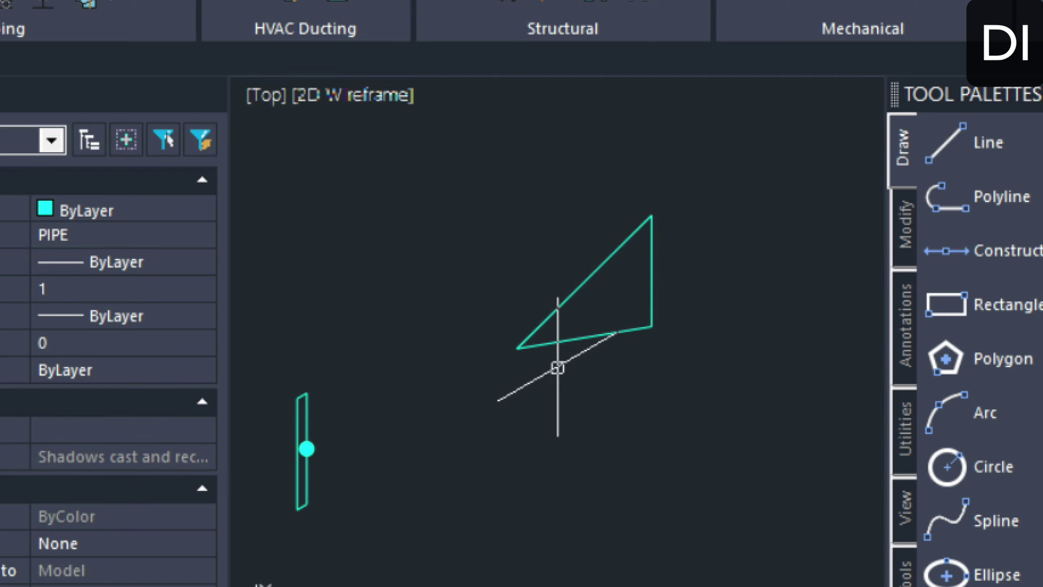
Measure distances between the triangle's apex and corners with DIST.
{"action": "type", "text": "D"}
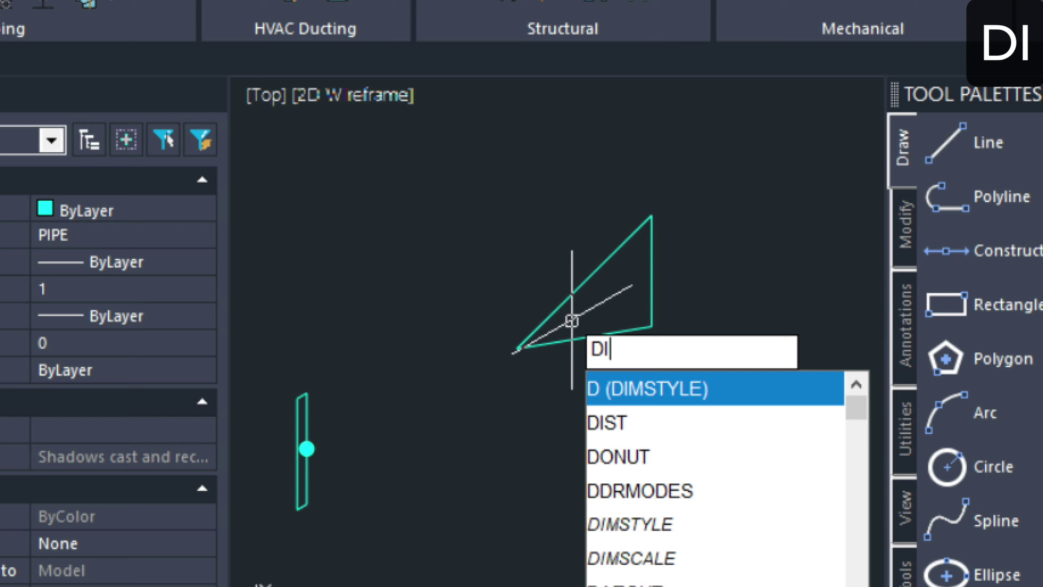
{"action": "type", "text": "I"}
{"action": "key", "text": "Return"}
{"action": "left_click", "coordinate": [652, 216]}
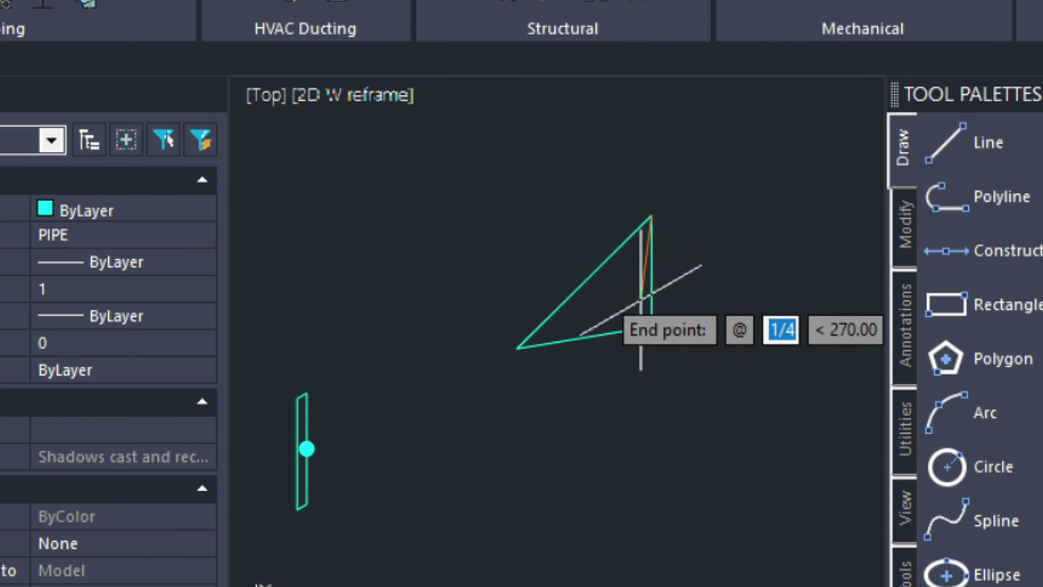
{"action": "left_click", "coordinate": [653, 328]}
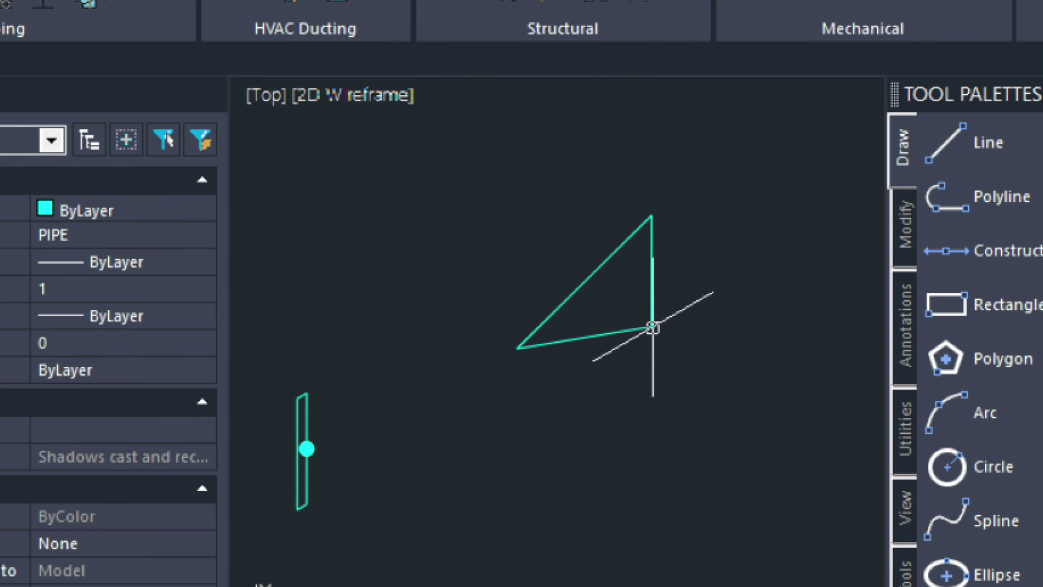
{"action": "key", "text": "Return"}
{"action": "left_click", "coordinate": [518, 347]}
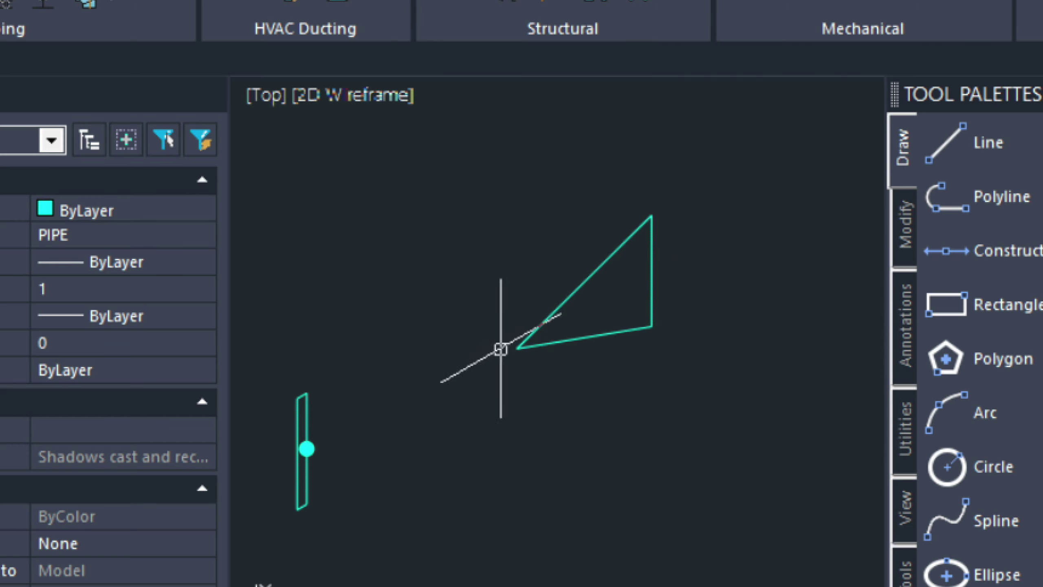
Draw a 1/4 vertical stem down from the triangle's left corner.
{"action": "type", "text": "l"}
{"action": "key", "text": "Return"}
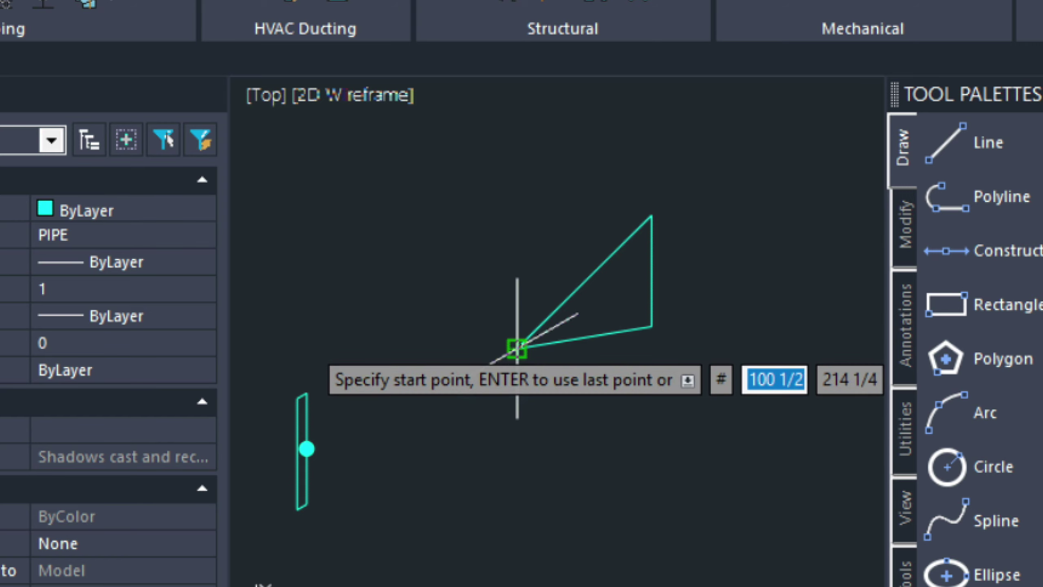
{"action": "left_click", "coordinate": [517, 348]}
{"action": "type", "text": "1"}
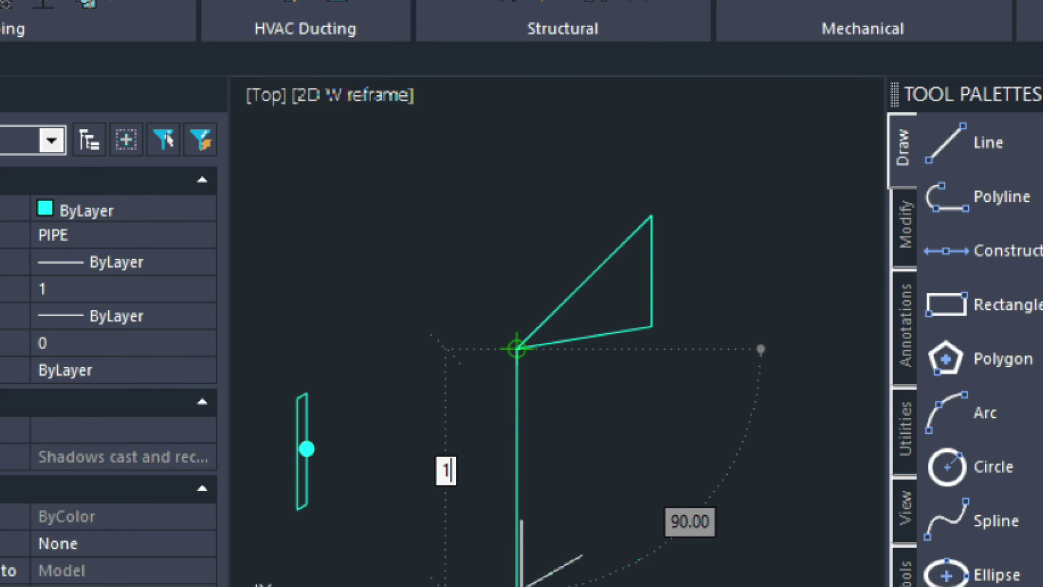
{"action": "type", "text": "/4"}
{"action": "key", "text": "Return"}
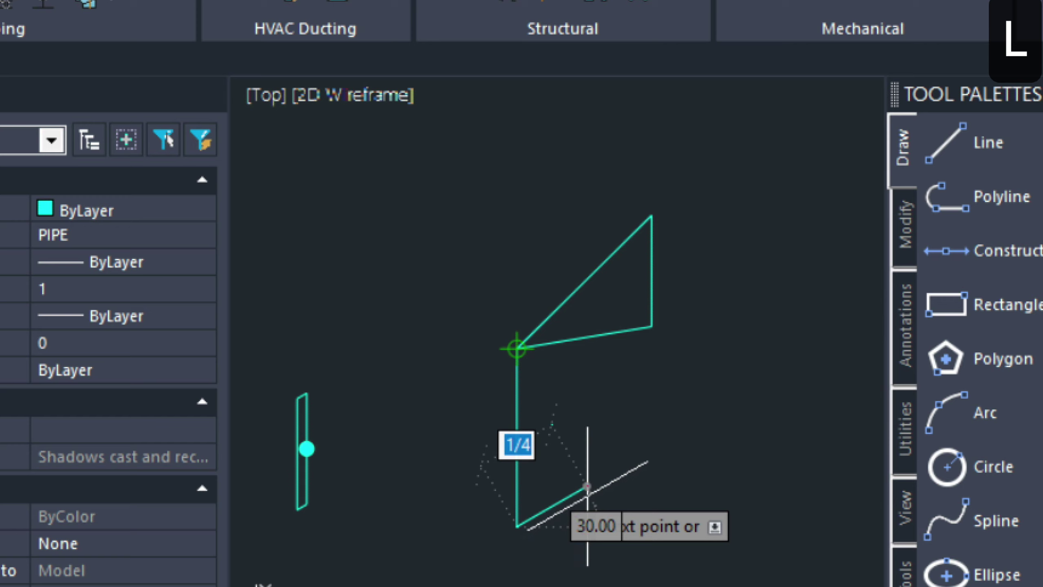
{"action": "key", "text": "Return"}
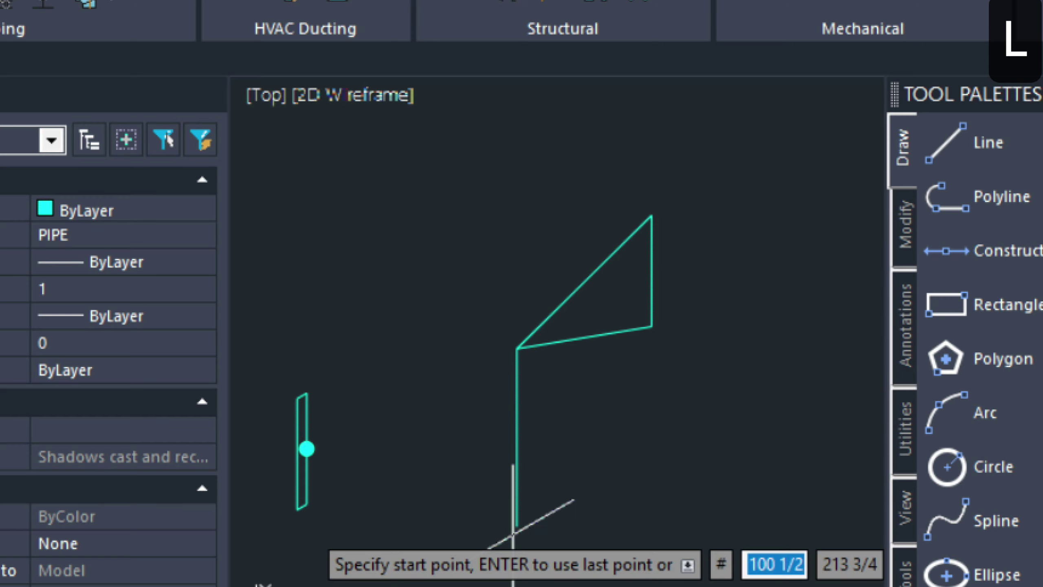
Draw a 1/4 line at 30° from the stem's lower end.
{"action": "left_click", "coordinate": [530, 518]}
{"action": "type", "text": "L"}
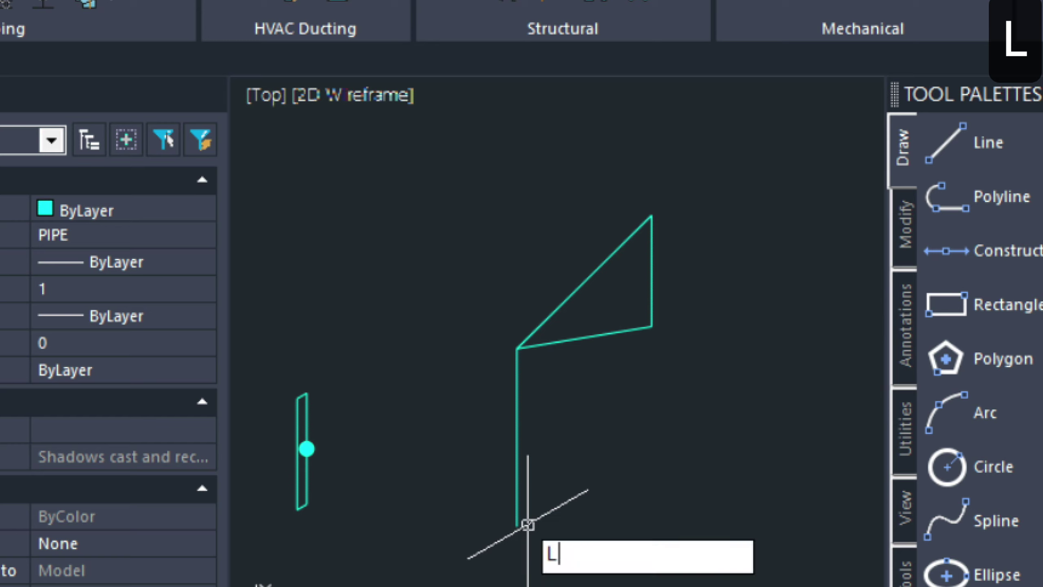
{"action": "key", "text": "Return"}
{"action": "left_click", "coordinate": [517, 526]}
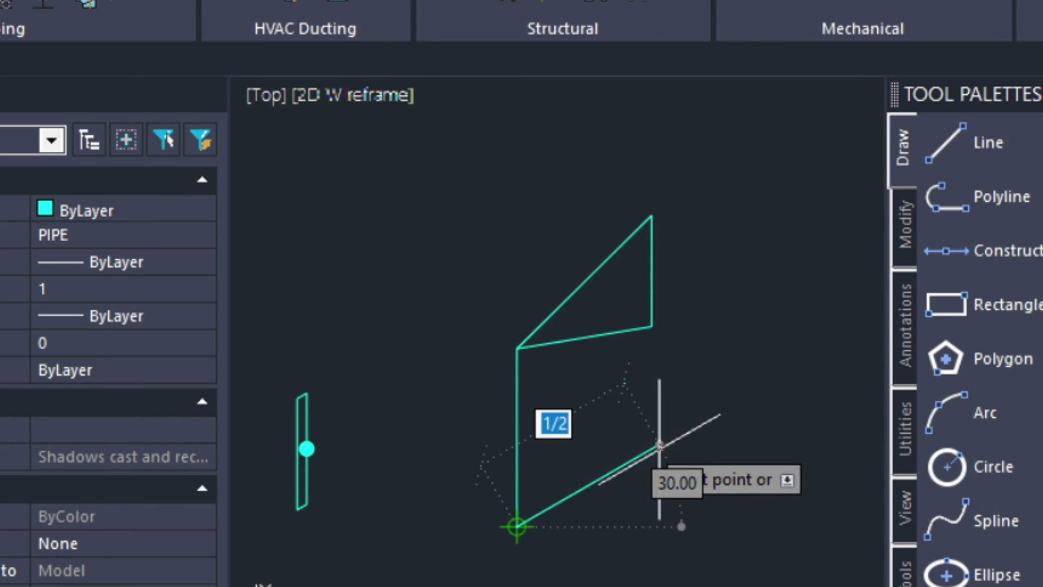
{"action": "type", "text": "4"}
{"action": "key", "text": "Return"}
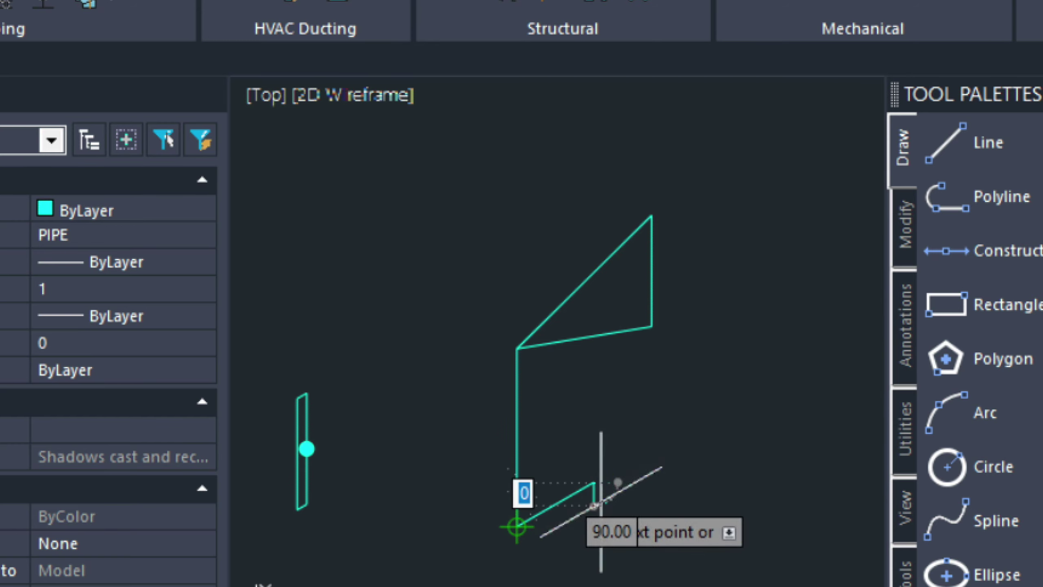
{"action": "key", "text": "Return"}
Move the short 30° line by its midpoint onto the stem's foot.
{"action": "left_click", "coordinate": [579, 492]}
{"action": "type", "text": "M"}
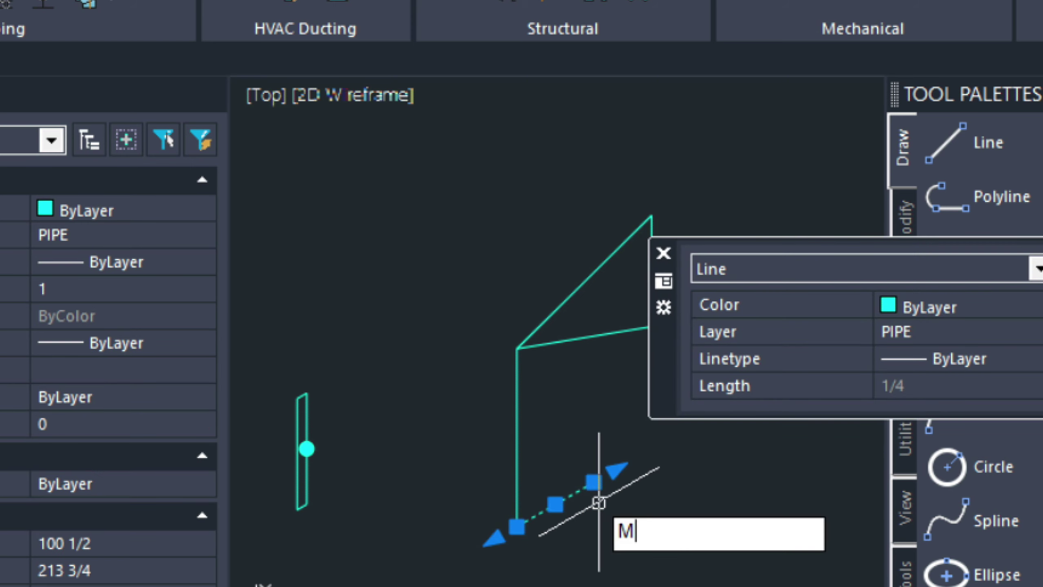
{"action": "key", "text": "Return"}
{"action": "left_click", "coordinate": [555, 501]}
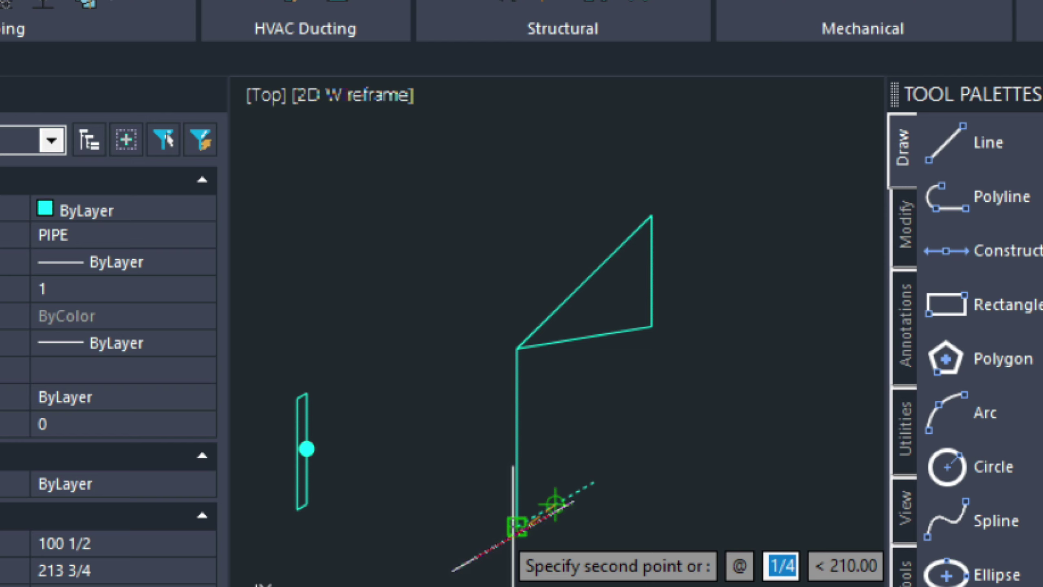
{"action": "left_click", "coordinate": [516, 525]}
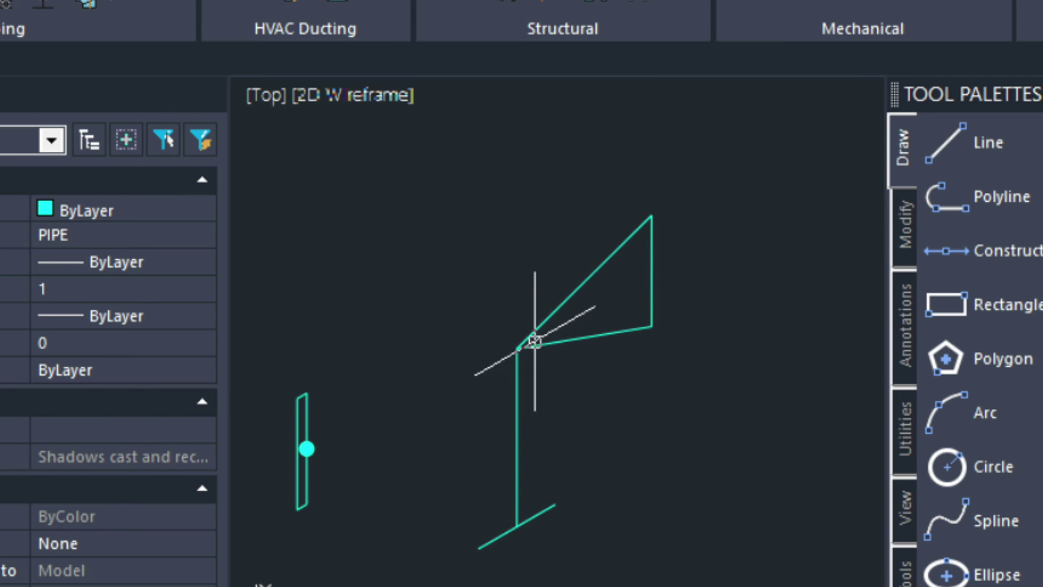
Draw a line from the top junction to the crossbar's left end.
{"action": "type", "text": "l"}
{"action": "key", "text": "Return"}
{"action": "left_click", "coordinate": [517, 349]}
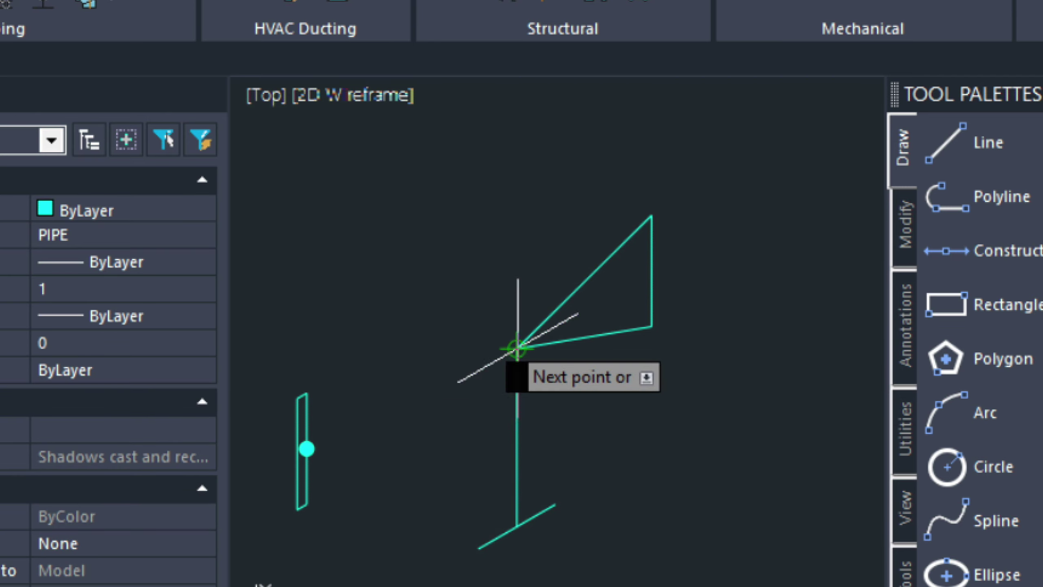
{"action": "left_click", "coordinate": [479, 548]}
{"action": "key", "text": "Return"}
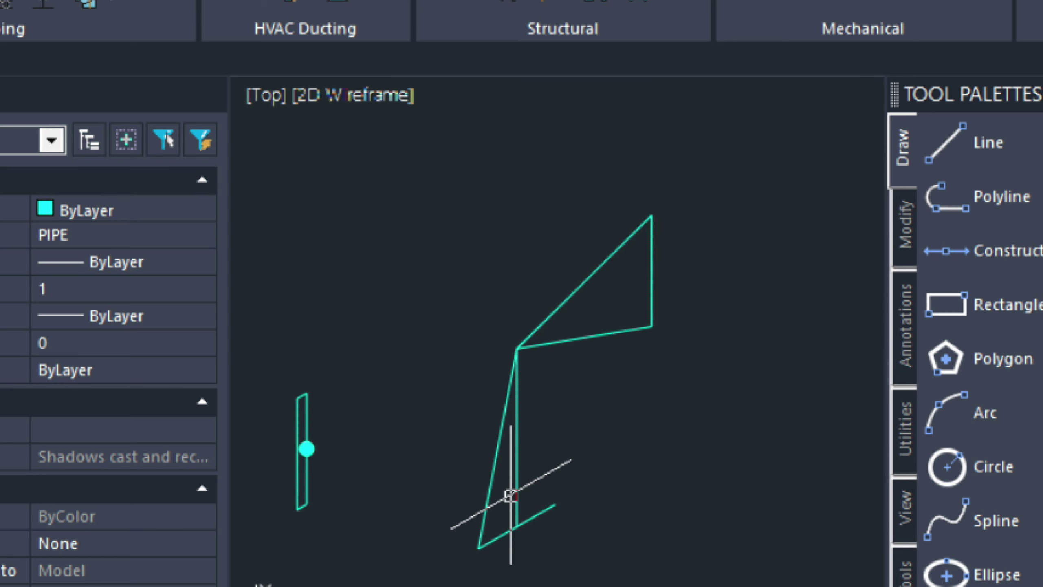
{"action": "type", "text": "L"}
{"action": "key", "text": "Return"}
{"action": "left_click", "coordinate": [518, 349]}
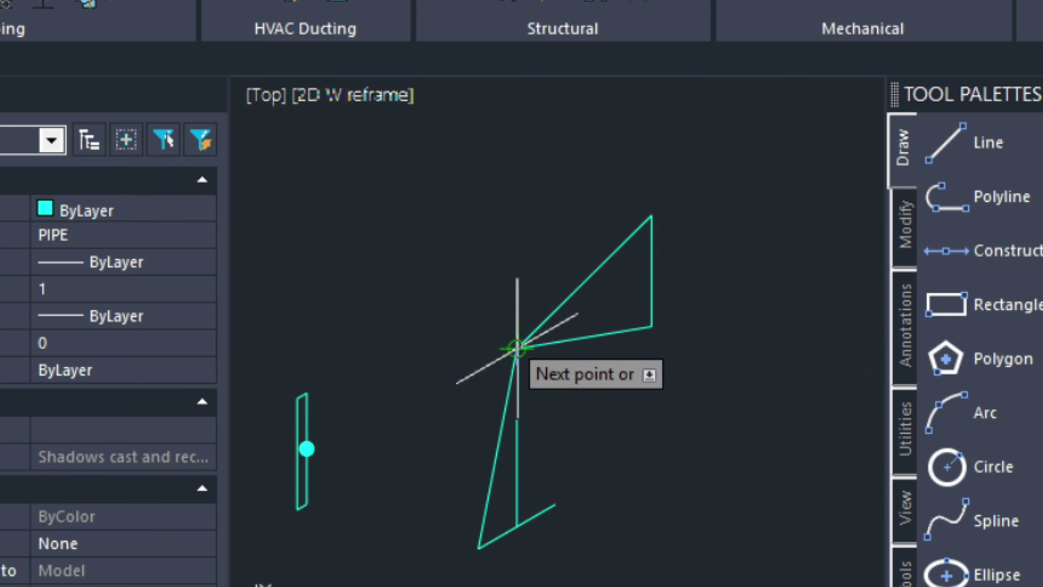
Complete the second triangle edge to the crossbar's right end.
{"action": "left_click", "coordinate": [556, 504]}
{"action": "key", "text": "Return"}
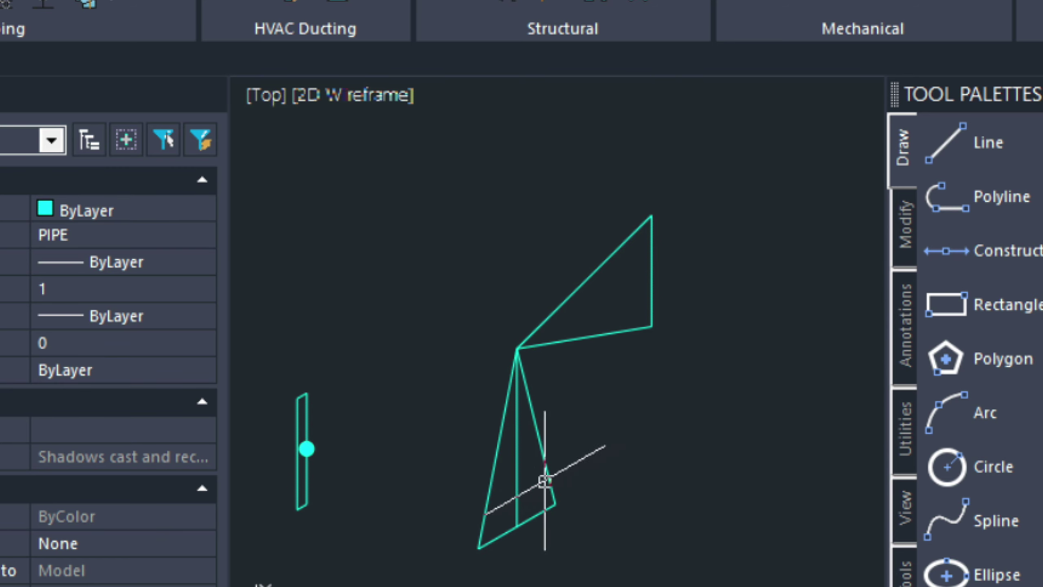
{"action": "left_click", "coordinate": [515, 475]}
{"action": "key", "text": "Escape"}
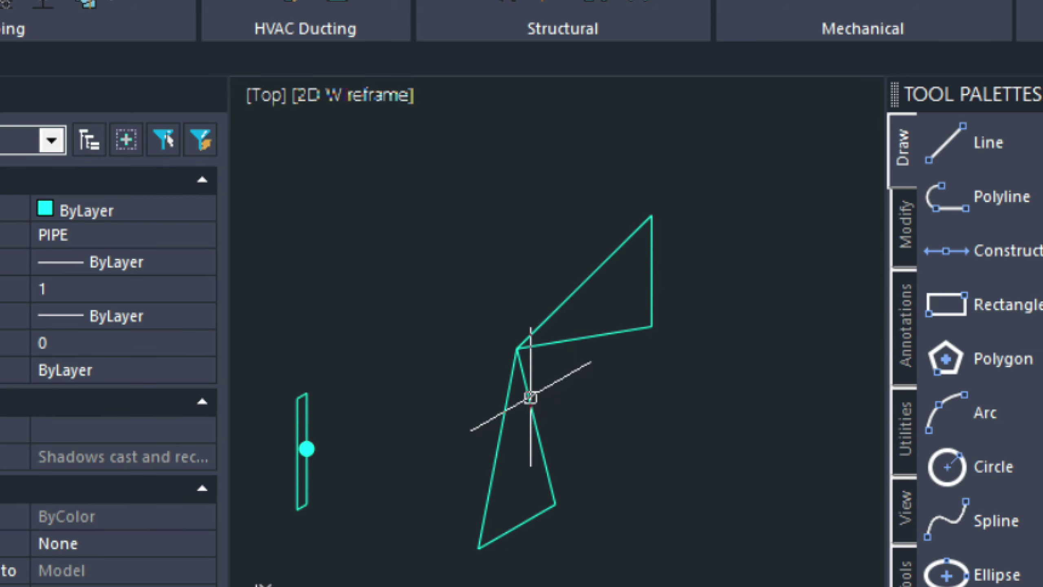
Draw a vertical pipe line straight up from the valve junction.
{"action": "key", "text": "Return"}
{"action": "left_click", "coordinate": [517, 349]}
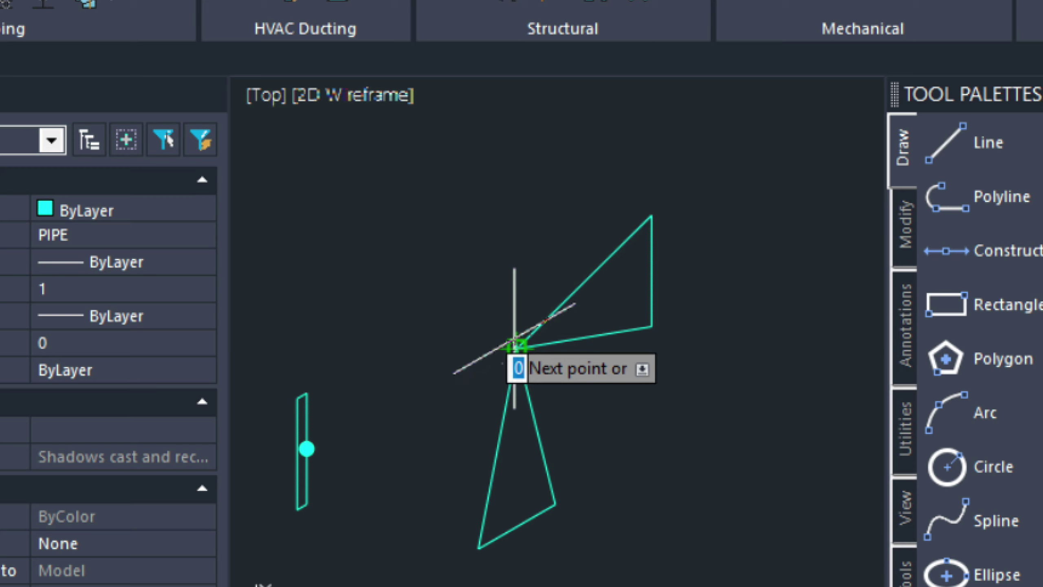
{"action": "left_click", "coordinate": [517, 119]}
{"action": "key", "text": "Return"}
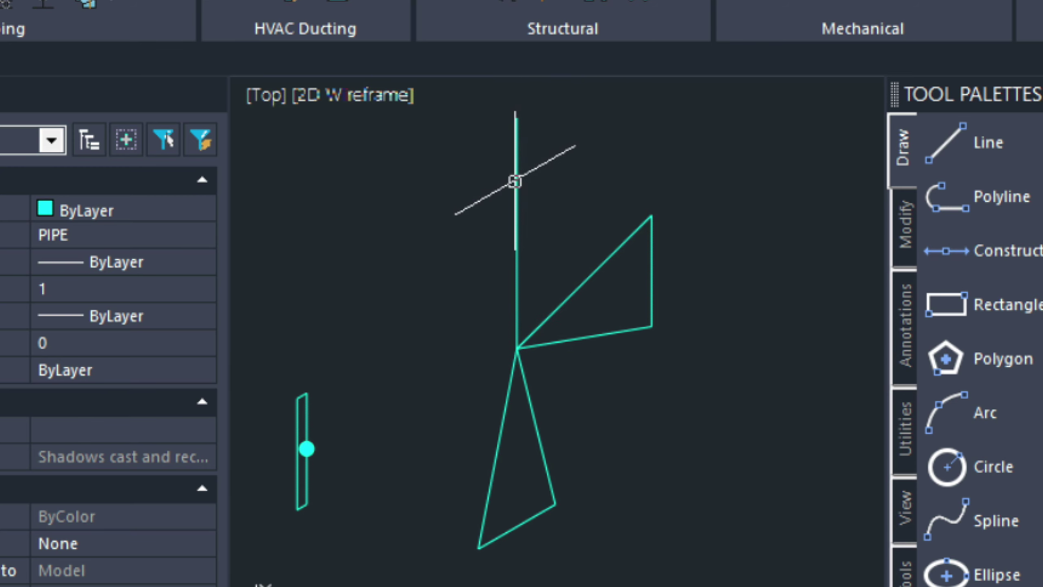
Draw a short 30° tick line beside the pipe's top.
{"action": "type", "text": "l"}
{"action": "key", "text": "Return"}
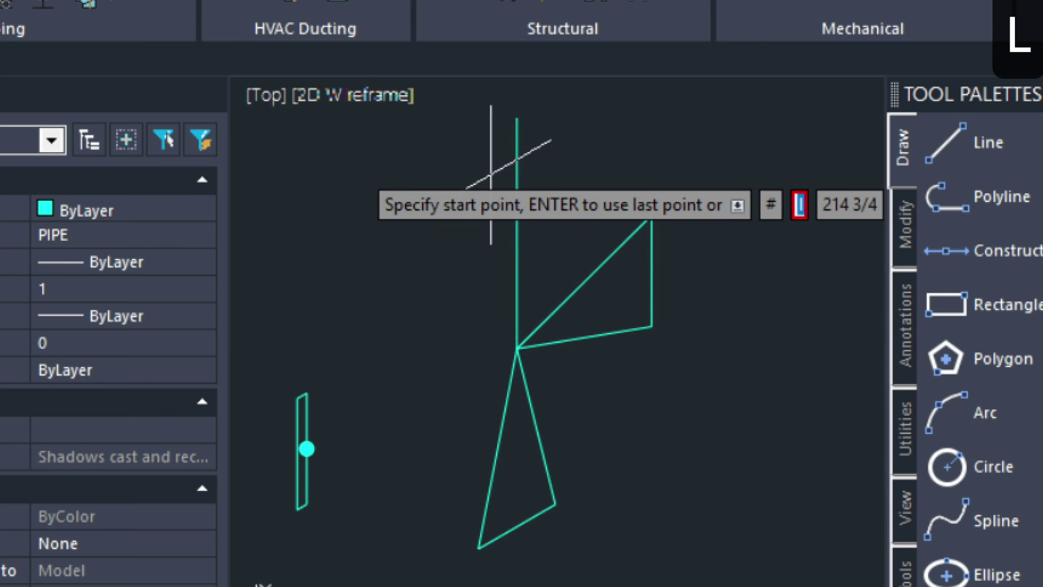
{"action": "left_click", "coordinate": [552, 175]}
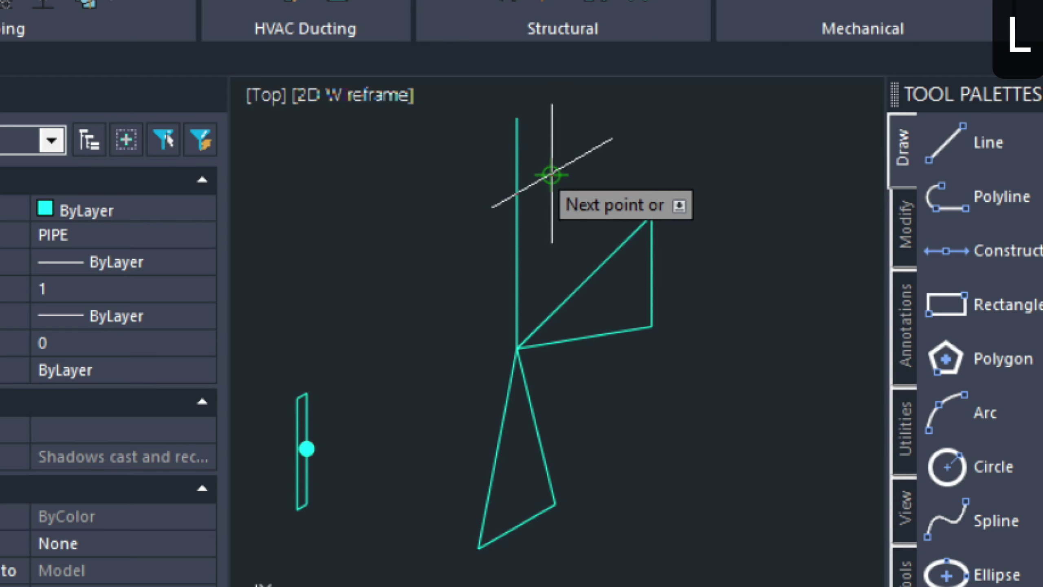
{"action": "key", "text": "Escape"}
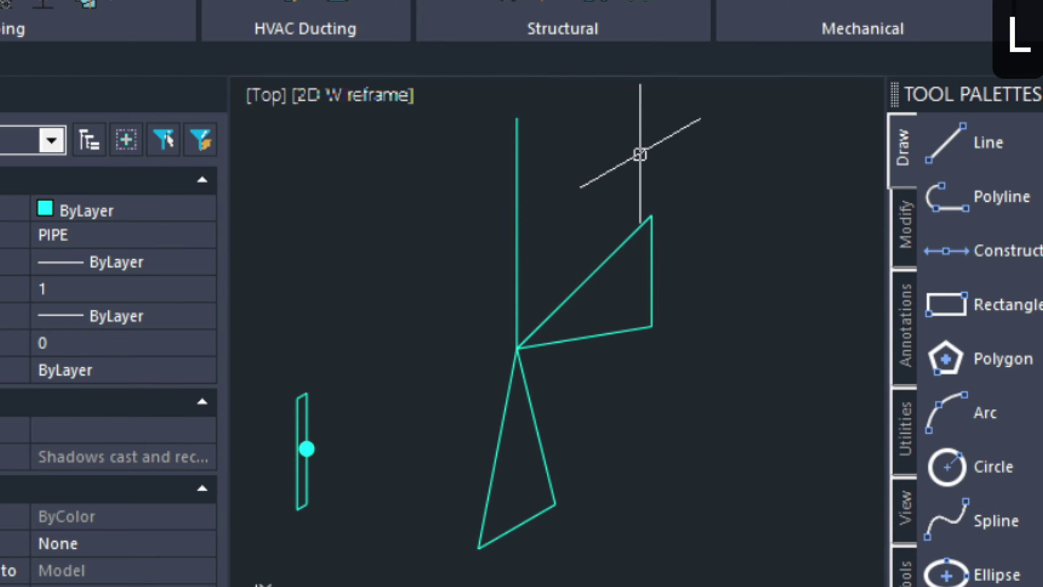
{"action": "type", "text": "l"}
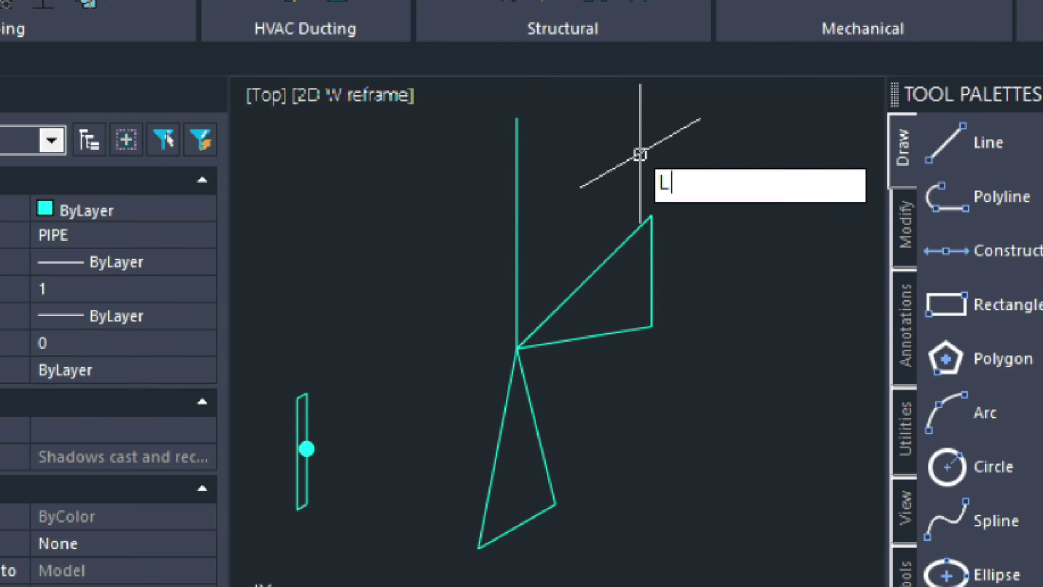
{"action": "key", "text": "Return"}
{"action": "left_click", "coordinate": [562, 188]}
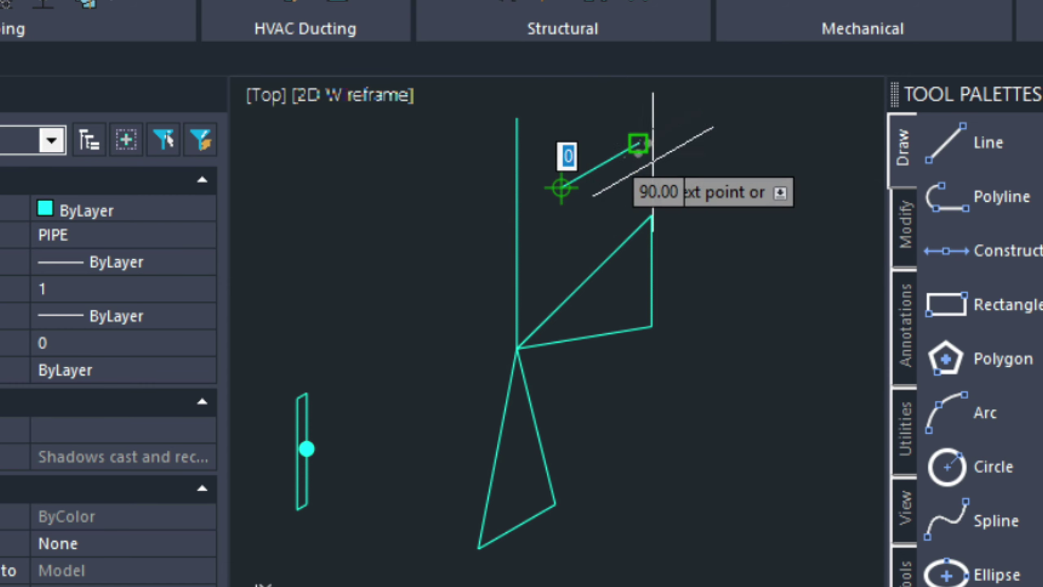
{"action": "left_click", "coordinate": [638, 146]}
{"action": "key", "text": "Escape"}
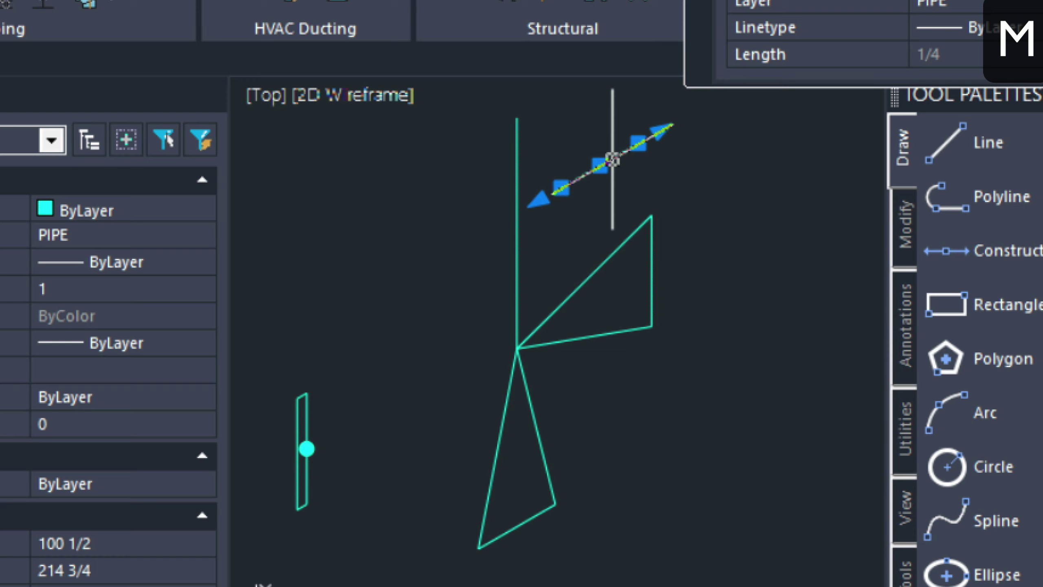
Move the tick onto the pipe's top end, then 1/16 down.
{"action": "type", "text": "m"}
{"action": "key", "text": "Return"}
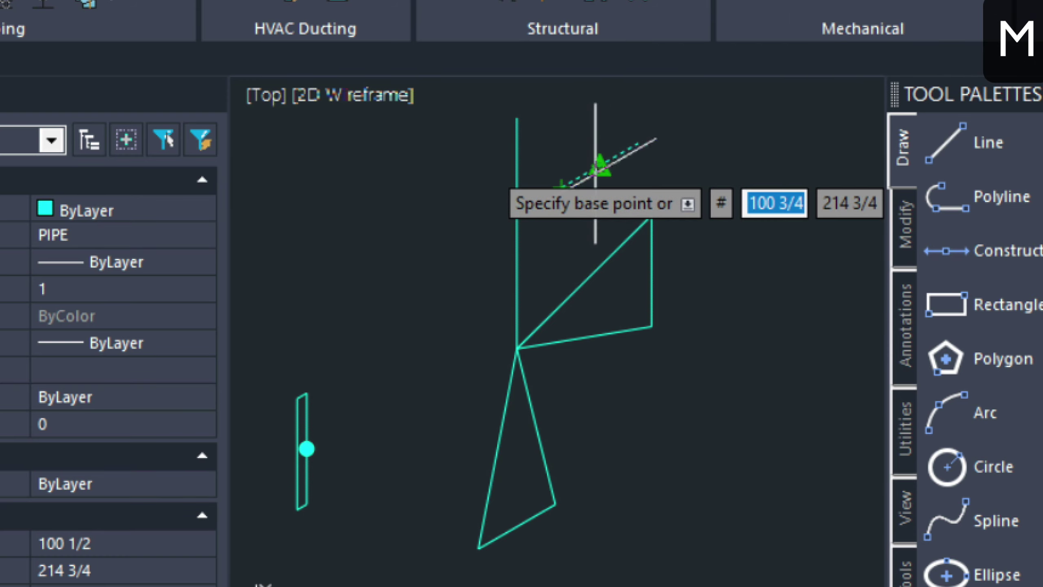
{"action": "left_click", "coordinate": [598, 166]}
{"action": "left_click", "coordinate": [517, 118]}
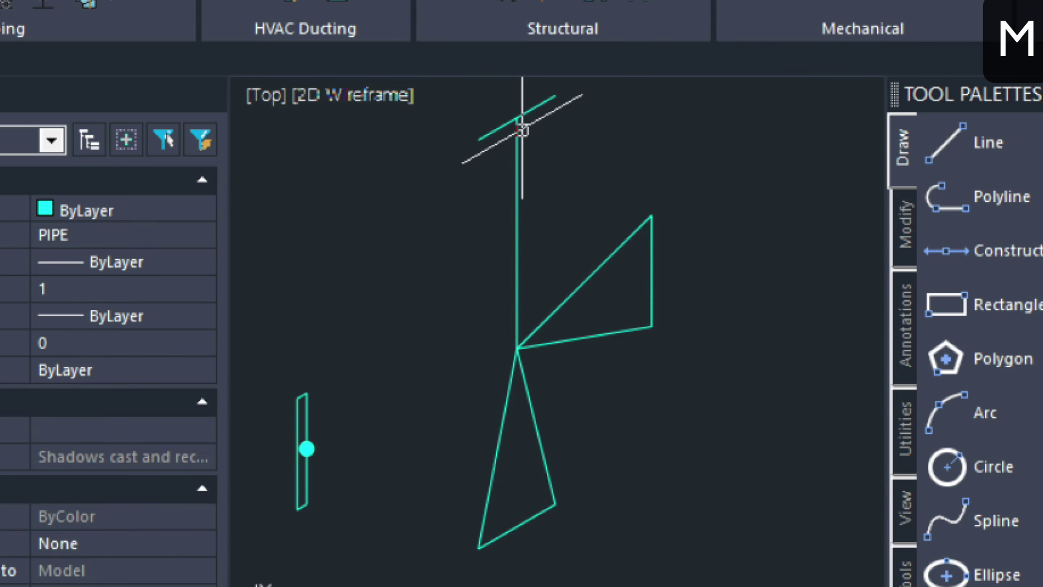
{"action": "left_click", "coordinate": [493, 129]}
{"action": "type", "text": "m"}
{"action": "key", "text": "Return"}
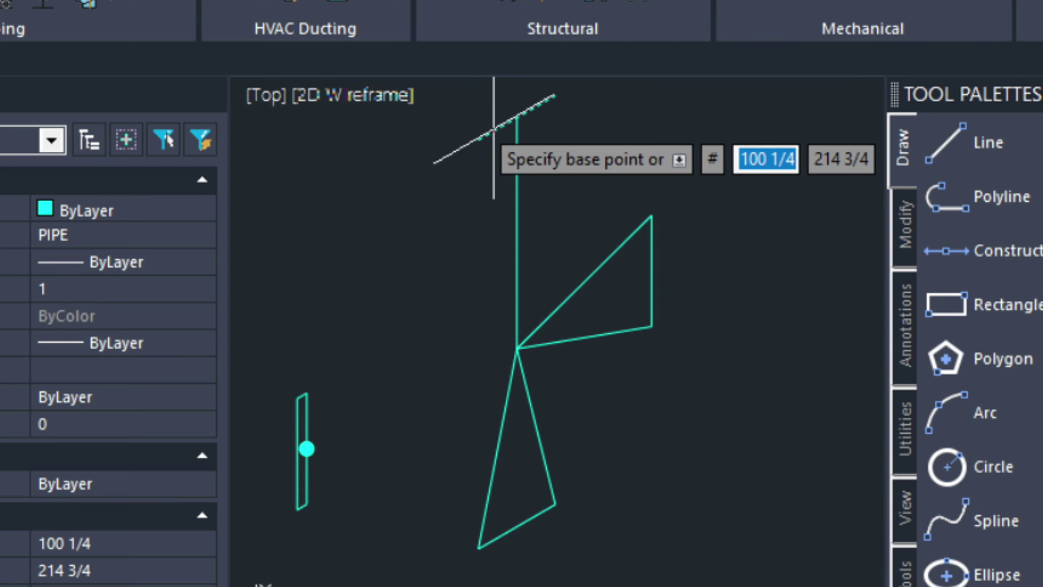
{"action": "left_click", "coordinate": [493, 128]}
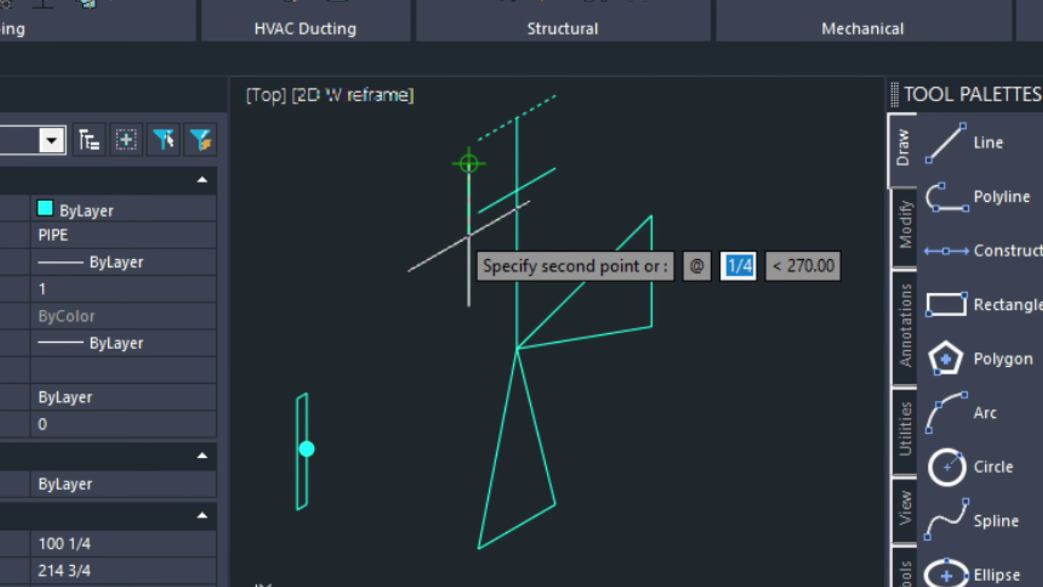
{"action": "type", "text": "16"}
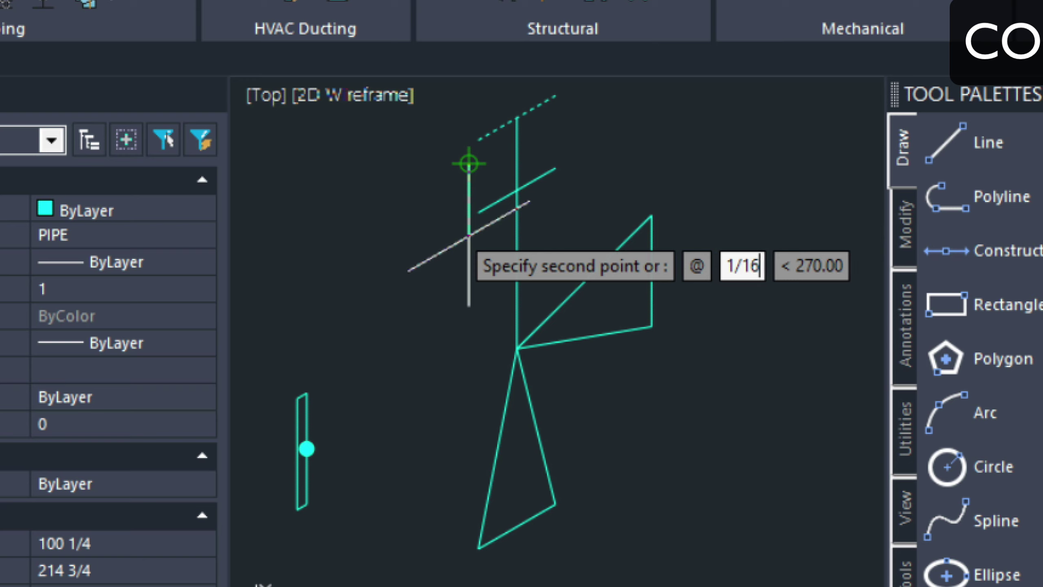
{"action": "type", "text": "/16"}
{"action": "key", "text": "Return"}
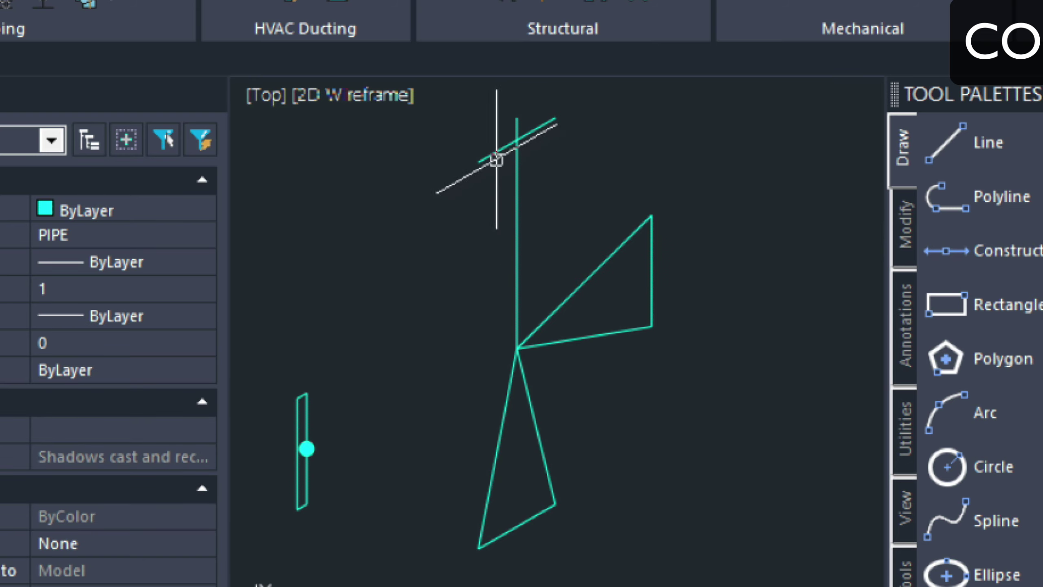
Copy the tick once above and once below the original.
{"action": "left_click", "coordinate": [495, 153]}
{"action": "type", "text": "C"}
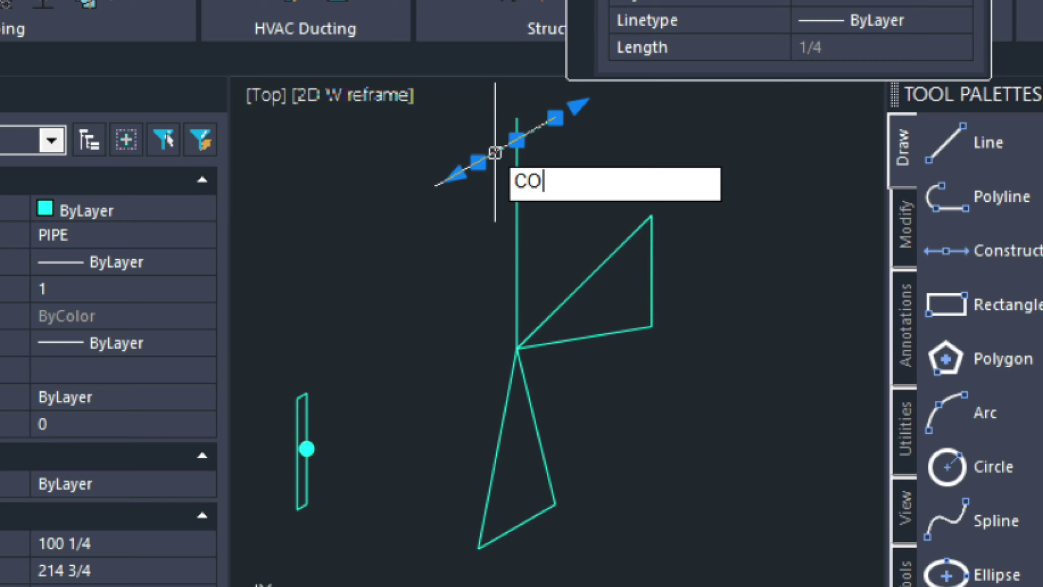
{"action": "type", "text": "O"}
{"action": "key", "text": "Return"}
{"action": "left_click", "coordinate": [517, 118]}
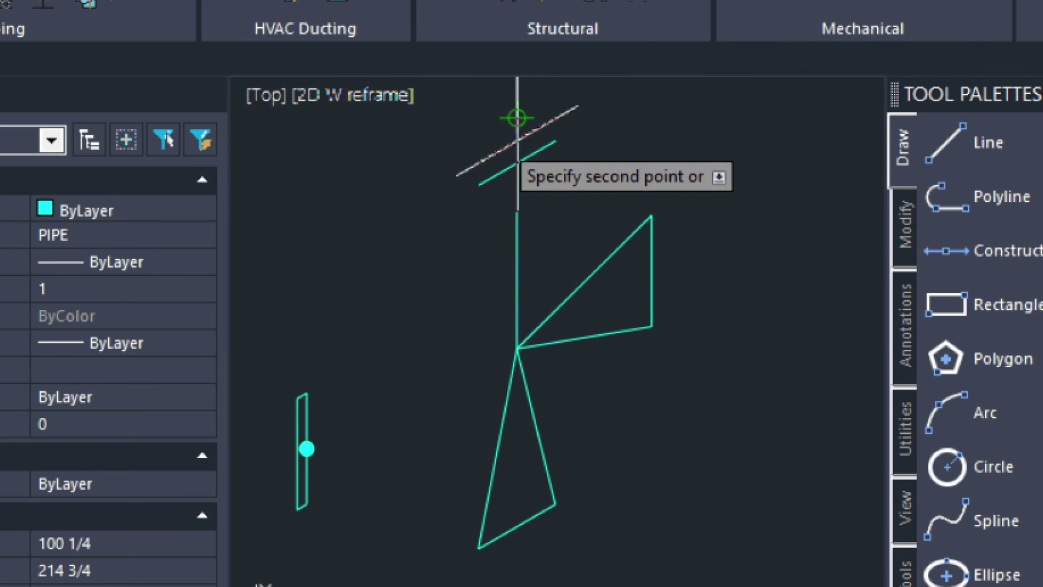
{"action": "left_click", "coordinate": [517, 96]}
{"action": "left_click", "coordinate": [517, 141]}
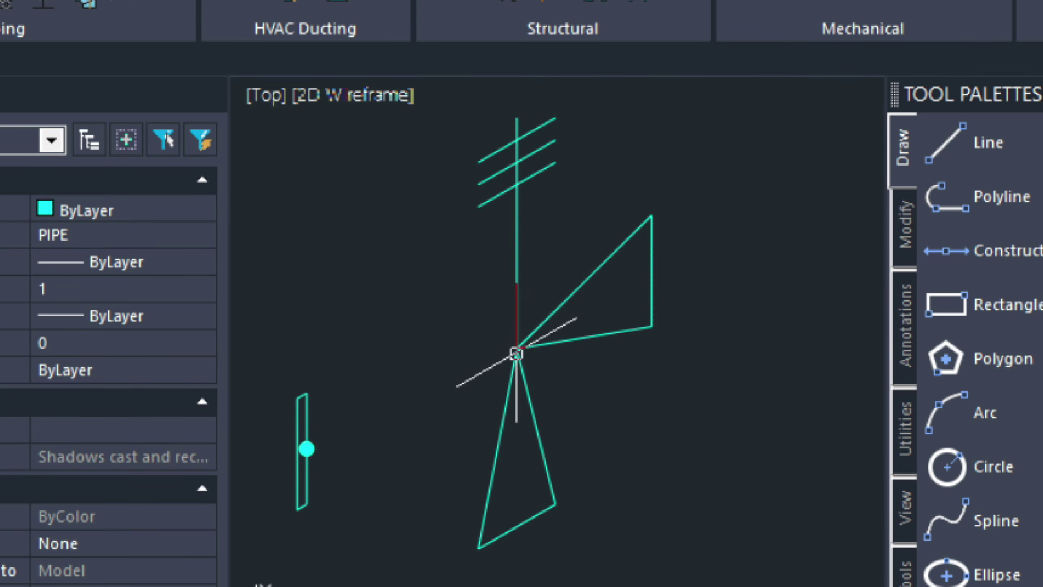
Shift the upper pipe and tick marks slightly lower.
{"action": "scroll", "coordinate": [527, 310], "scroll_direction": "down", "scroll_amount": 4}
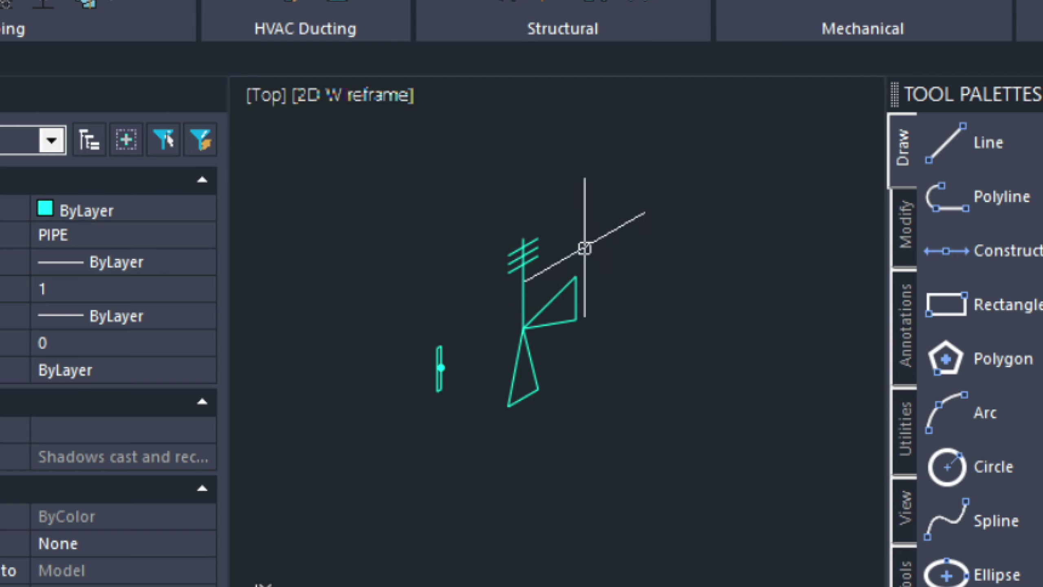
{"action": "middle_click_drag", "start_coordinate": [607, 272], "coordinate": [601, 273]}
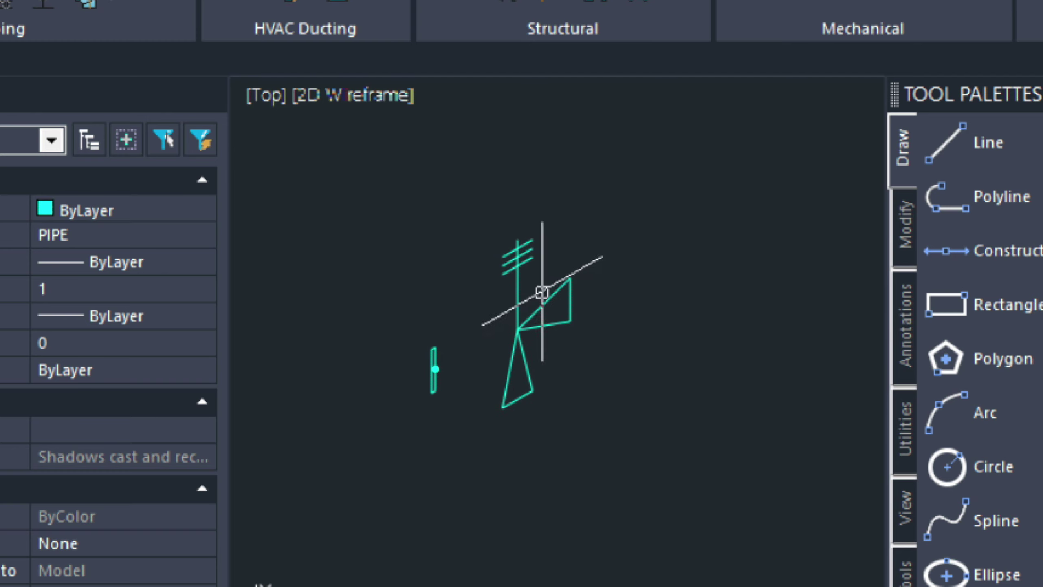
{"action": "left_click_drag", "start_coordinate": [542, 292], "coordinate": [533, 151]}
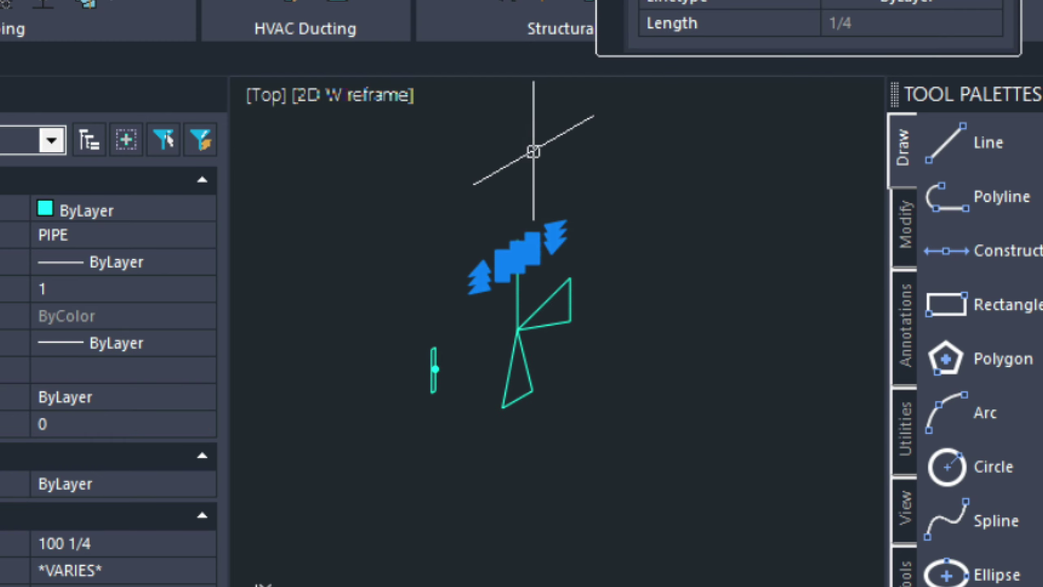
{"action": "key", "text": "Return"}
{"action": "left_click", "coordinate": [518, 239]}
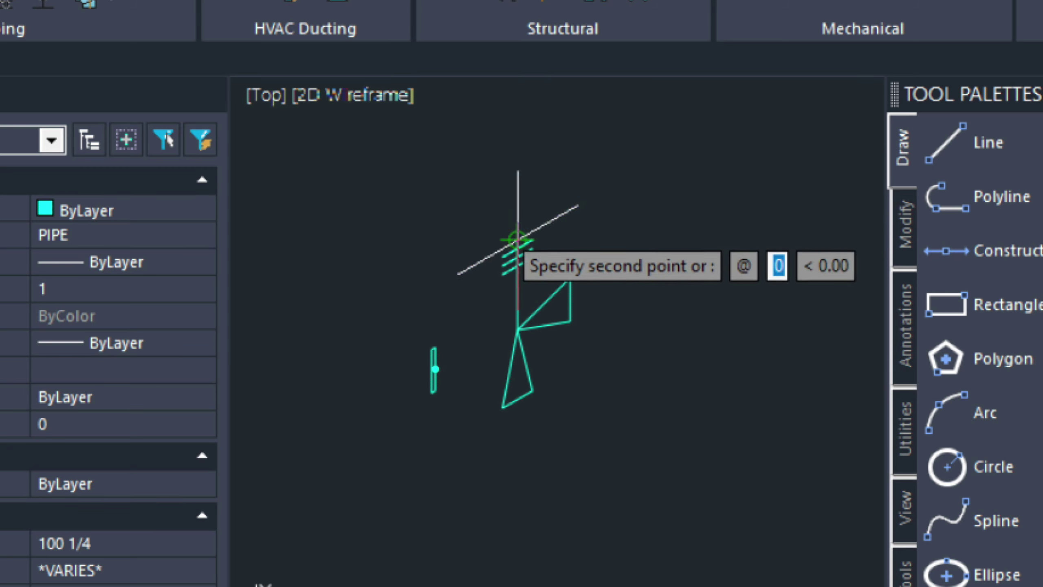
{"action": "left_click", "coordinate": [518, 246]}
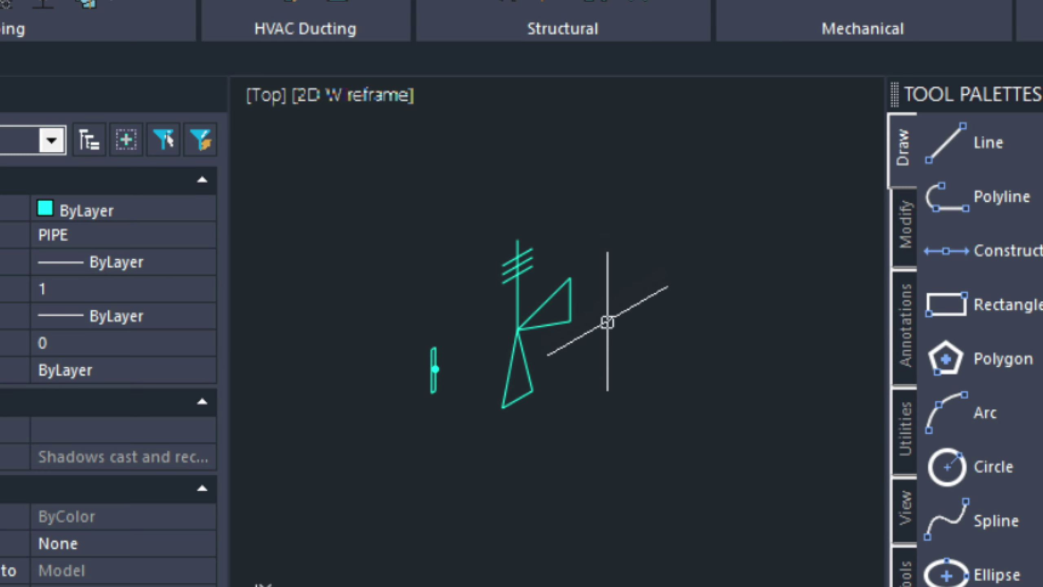
Move the small cyan dot onto the triangle's right edge.
{"action": "scroll", "coordinate": [569, 343], "scroll_direction": "up", "scroll_amount": 4}
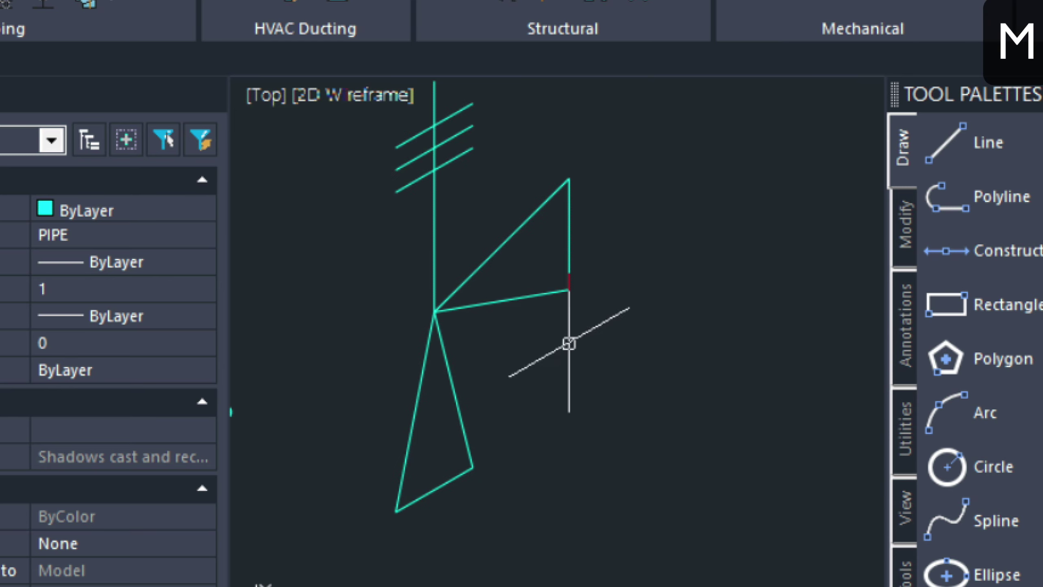
{"action": "mouse_move", "coordinate": [446, 450]}
{"action": "middle_mouse_down"}
{"action": "mouse_move", "coordinate": [501, 449]}
{"action": "mouse_move", "coordinate": [530, 471]}
{"action": "middle_mouse_up"}
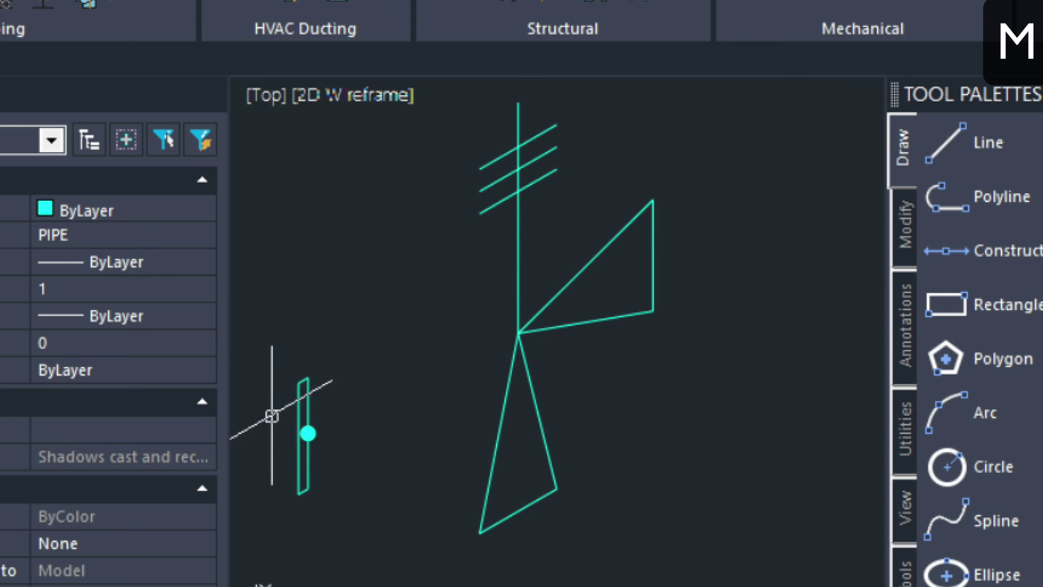
{"action": "left_click_drag", "start_coordinate": [261, 422], "coordinate": [370, 454]}
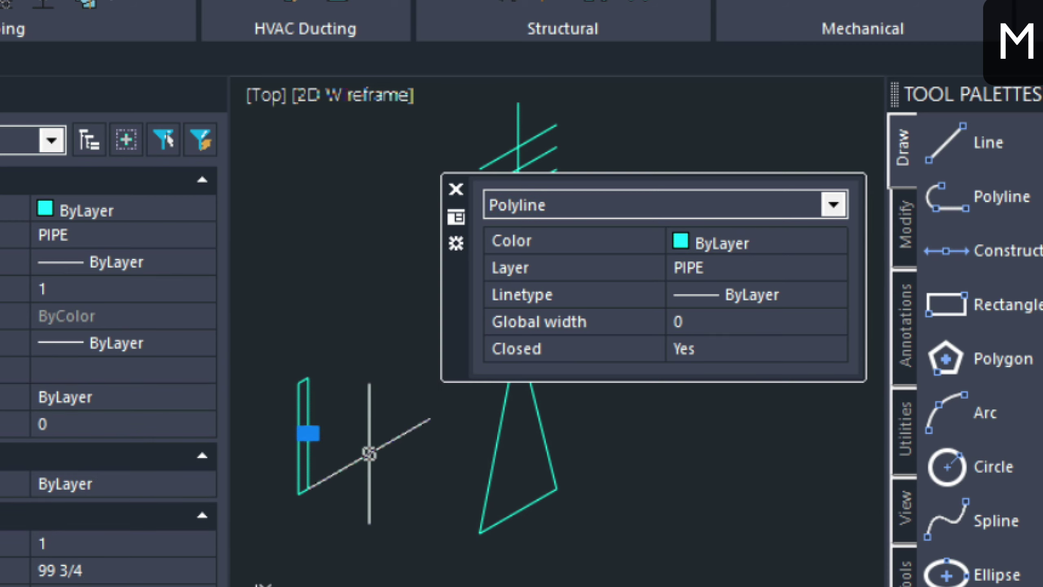
{"action": "type", "text": "m"}
{"action": "key", "text": "Return"}
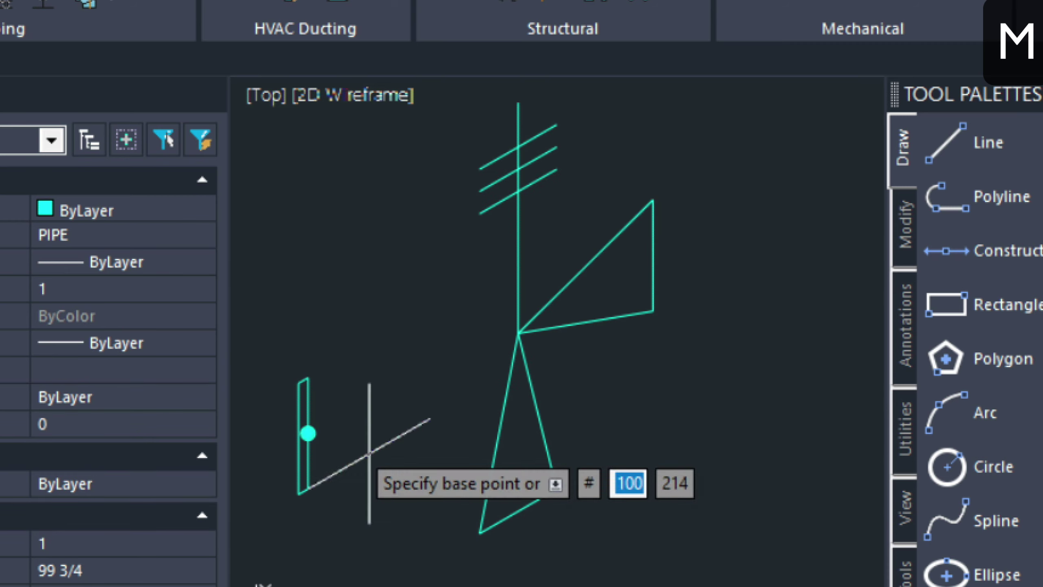
{"action": "left_click", "coordinate": [308, 433]}
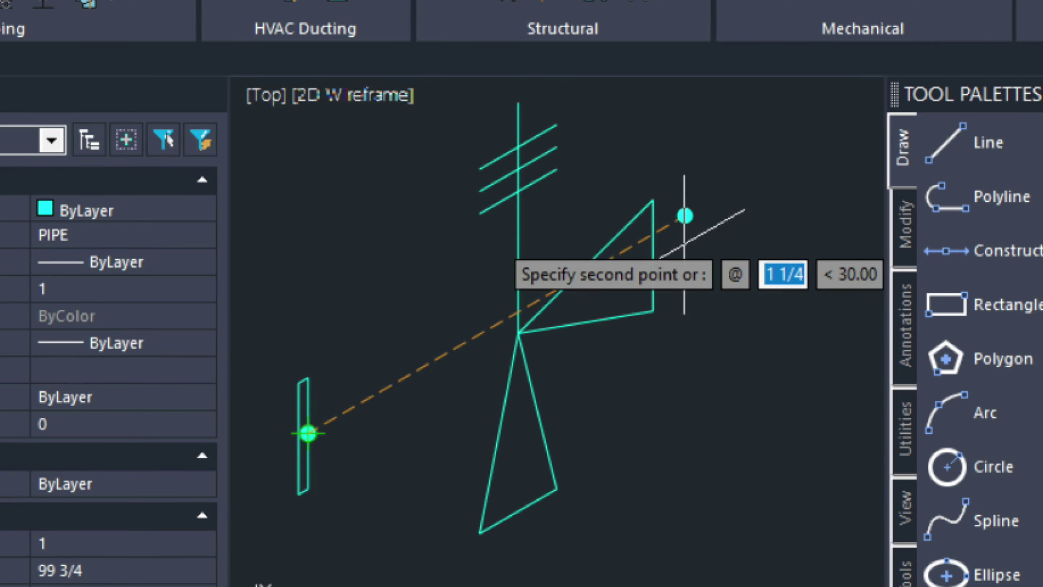
{"action": "left_click", "coordinate": [653, 257]}
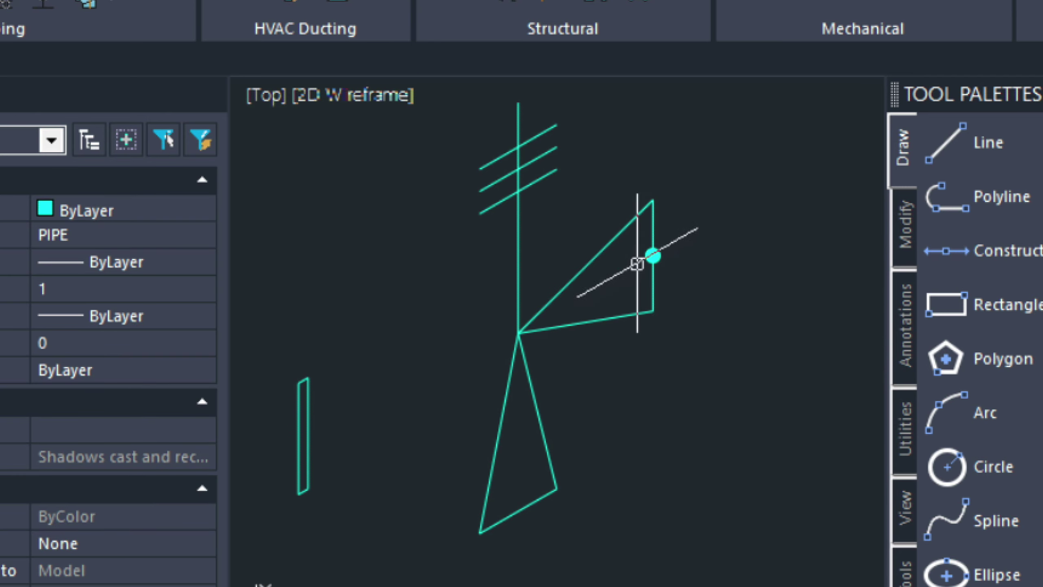
Copy the cyan dot onto the lower triangle's bottom edge.
{"action": "left_click", "coordinate": [639, 246]}
{"action": "left_click", "coordinate": [688, 289]}
{"action": "type", "text": "C"}
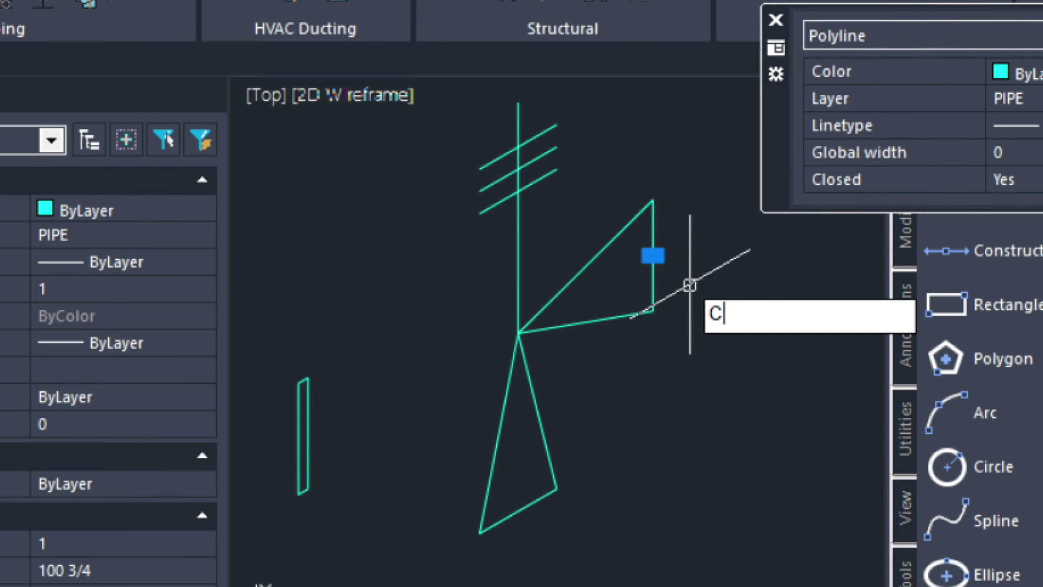
{"action": "type", "text": "O"}
{"action": "key", "text": "Return"}
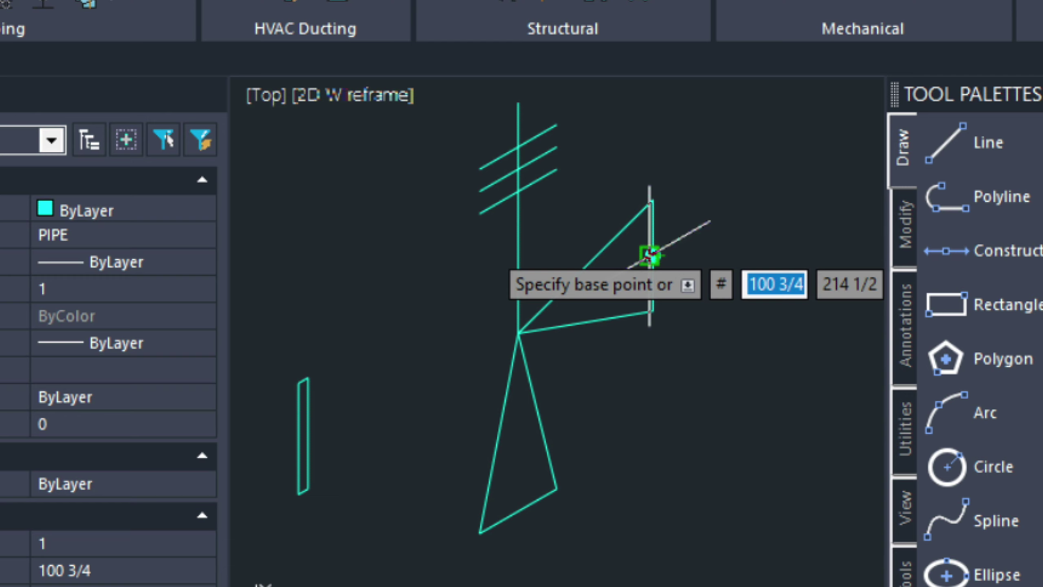
{"action": "left_click", "coordinate": [653, 255]}
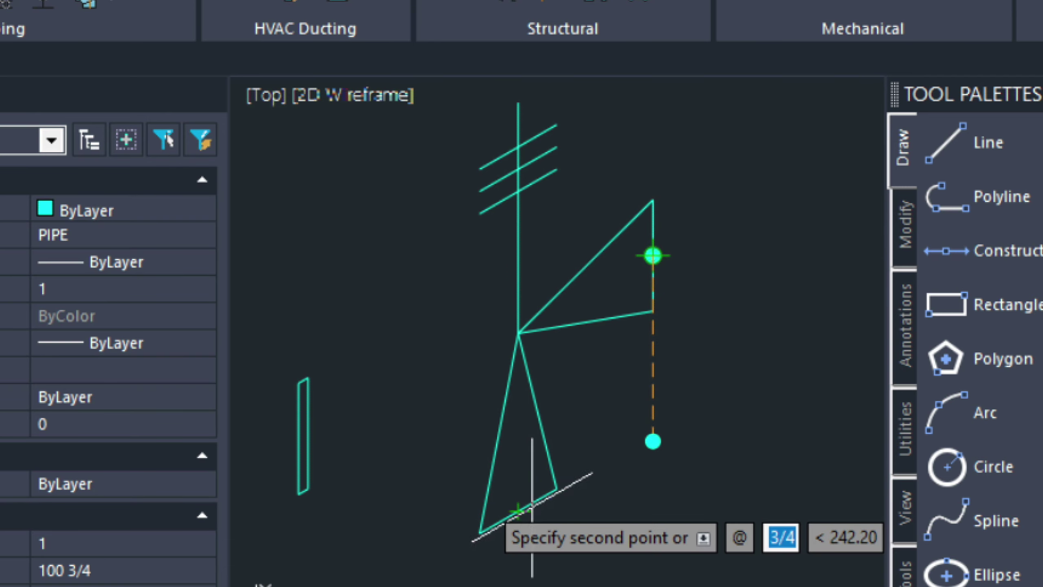
{"action": "left_click", "coordinate": [518, 509]}
{"action": "key", "text": "Escape"}
{"action": "scroll", "coordinate": [710, 384], "scroll_direction": "down", "scroll_amount": 3}
{"action": "mouse_move", "coordinate": [717, 384]}
{"action": "middle_mouse_down"}
{"action": "mouse_move", "coordinate": [667, 379]}
{"action": "mouse_move", "coordinate": [616, 397]}
{"action": "middle_mouse_up"}
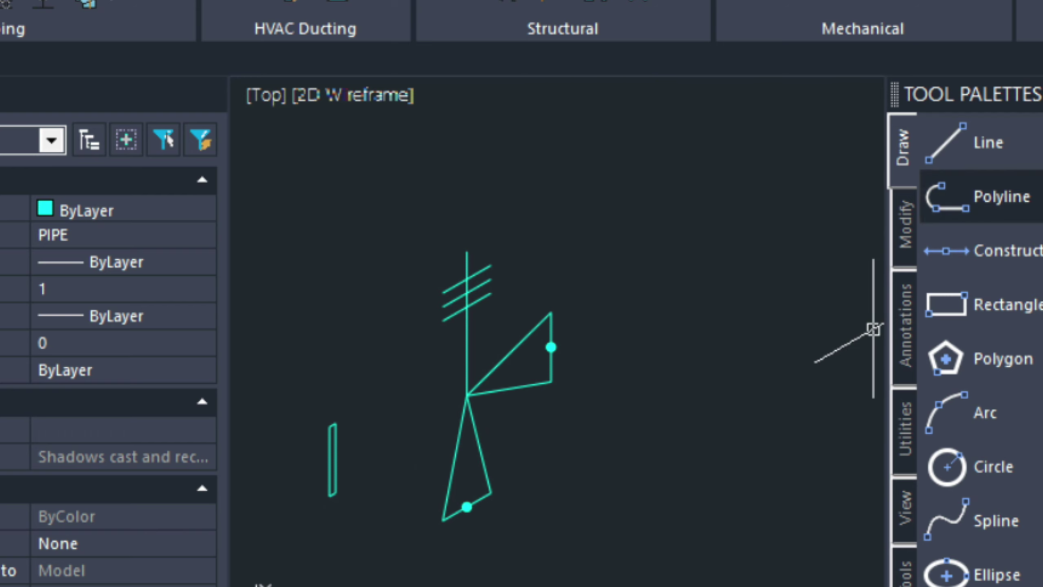
Add a new tool palette and name it 'Iso Symbols'.
{"action": "scroll", "coordinate": [903, 349], "scroll_direction": "down", "scroll_amount": 10}
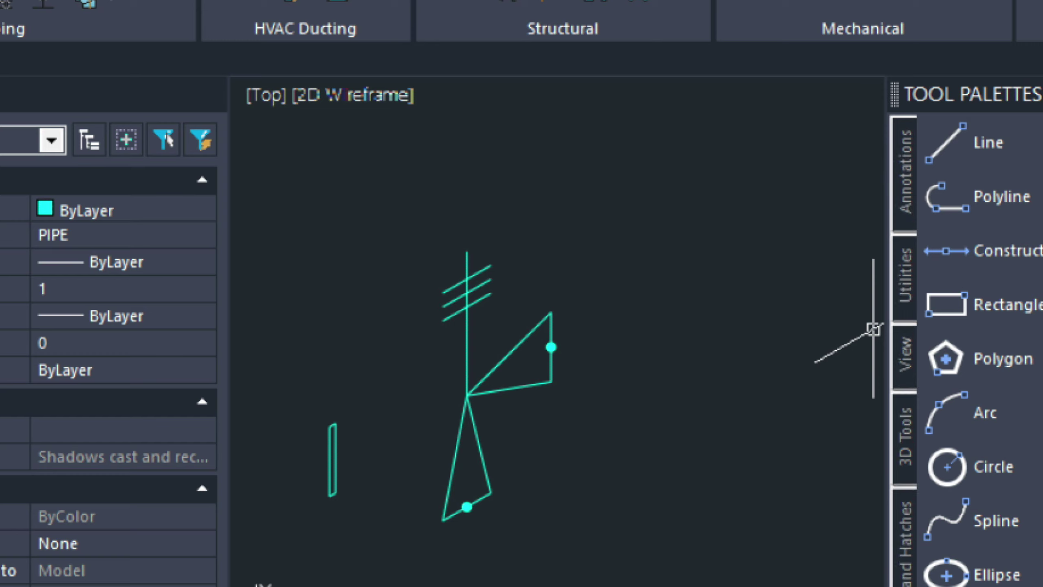
{"action": "scroll", "coordinate": [904, 329], "scroll_direction": "down", "scroll_amount": 5}
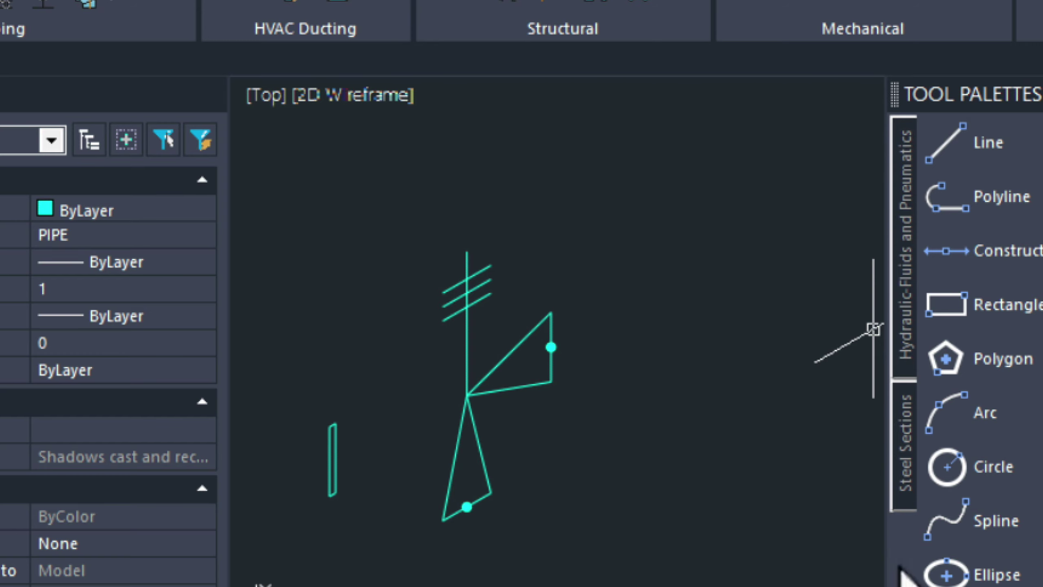
{"action": "left_click", "coordinate": [899, 567]}
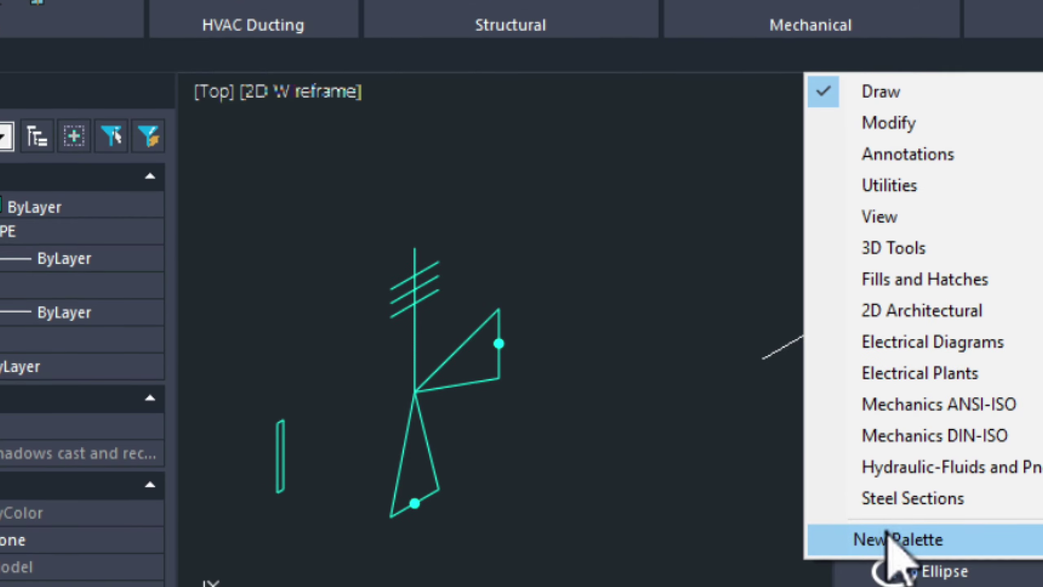
{"action": "left_click", "coordinate": [944, 543]}
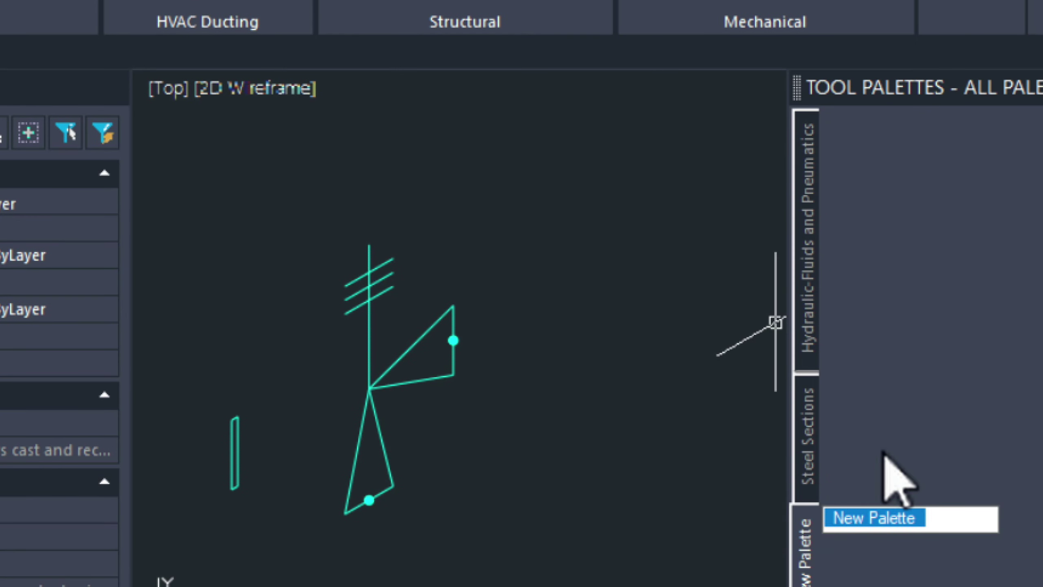
{"action": "key", "text": "BackSpace"}
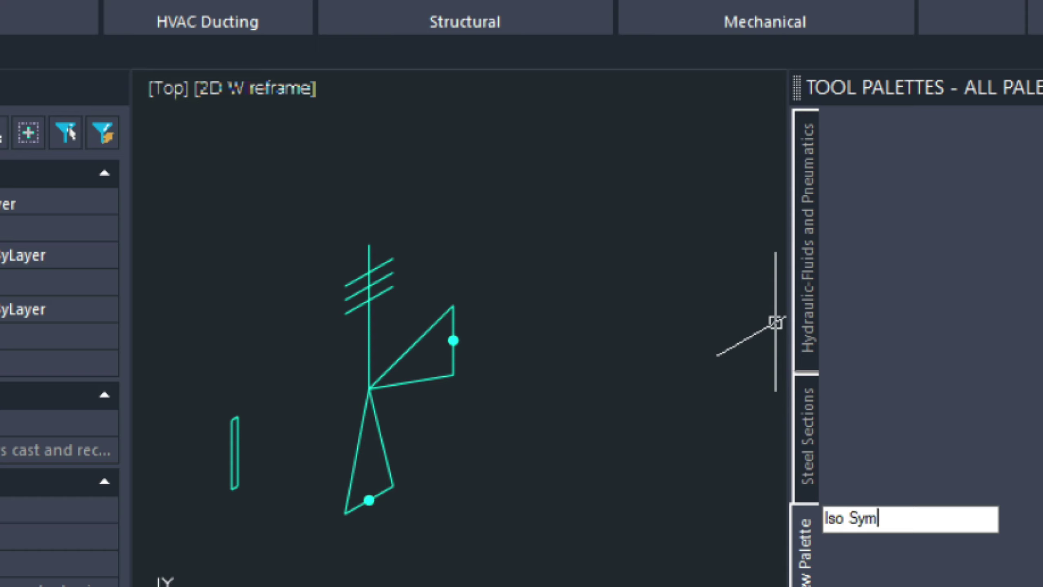
{"action": "type", "text": "Iso Symbols"}
{"action": "key", "text": "Return"}
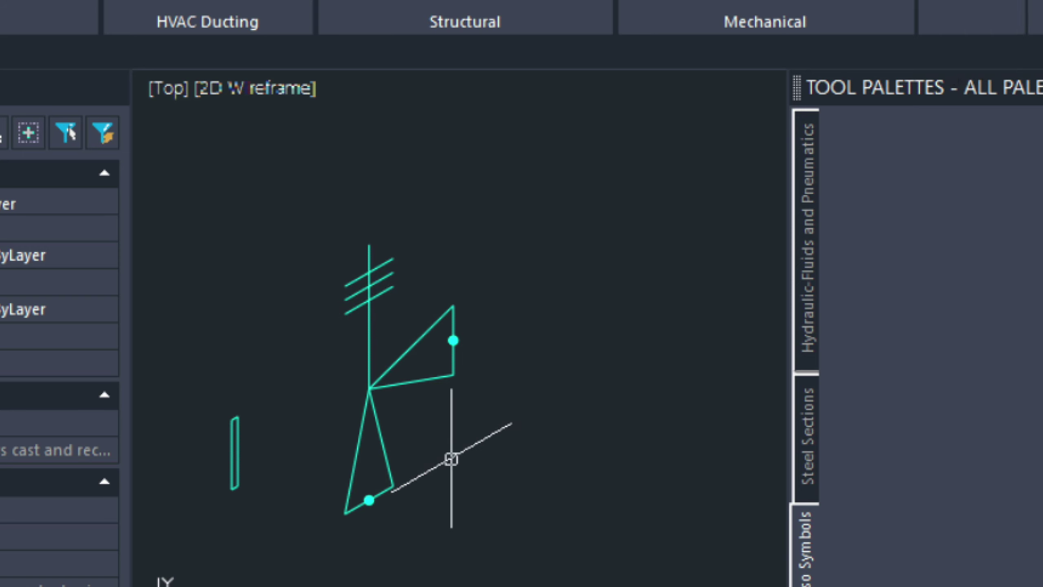
Start WBLOCK and create a new folder named Iso Symbols in Documents.
{"action": "type", "text": "W"}
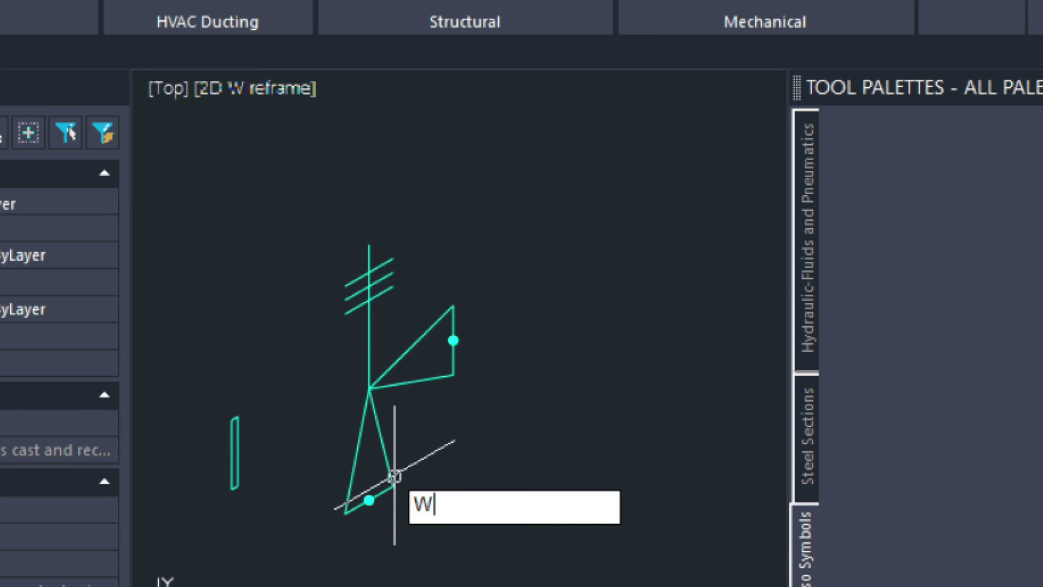
{"action": "type", "text": "B"}
{"action": "key", "text": "Return"}
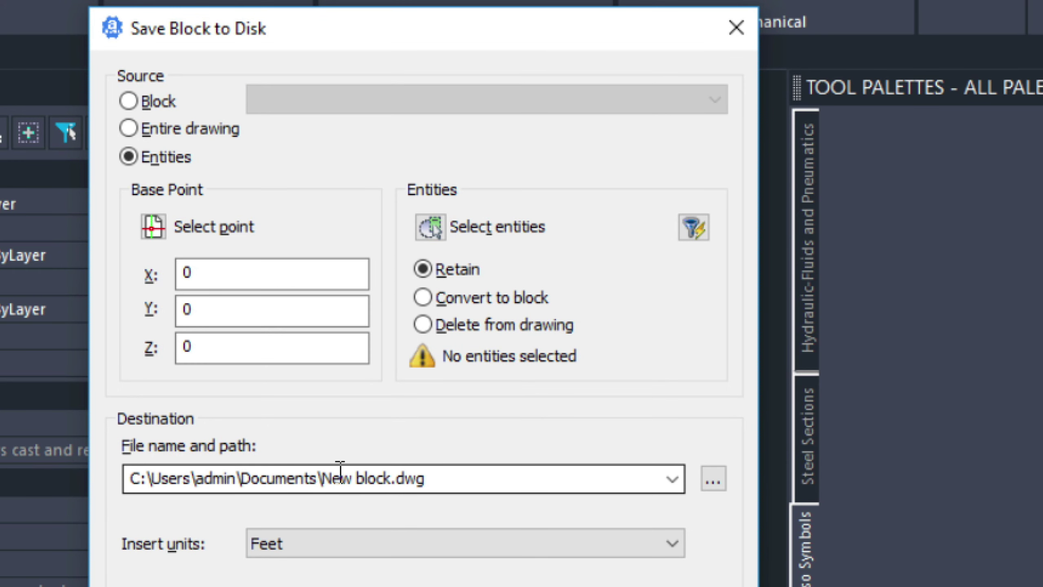
{"action": "left_click", "coordinate": [715, 479]}
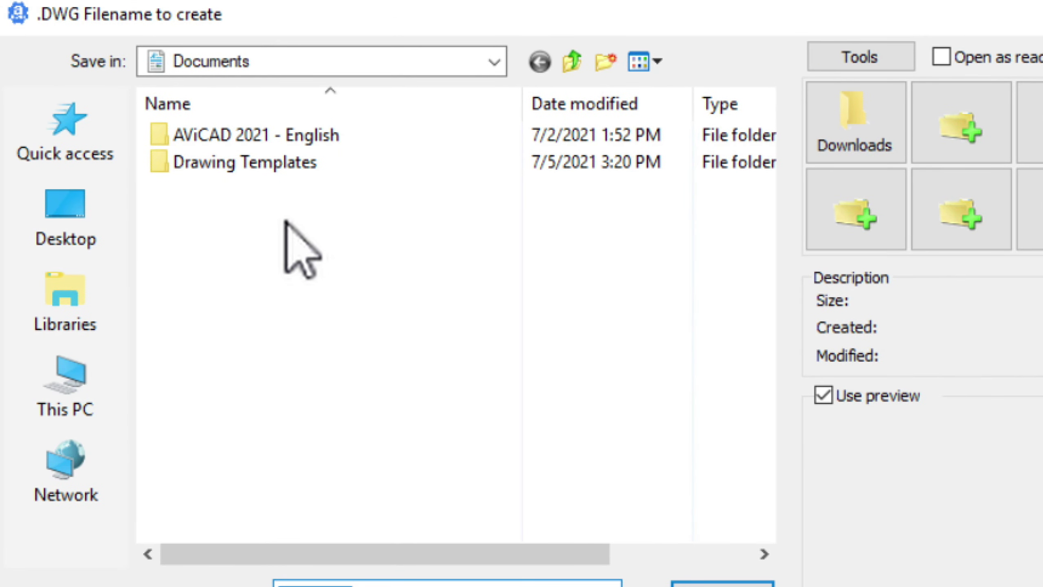
{"action": "right_click", "coordinate": [286, 222]}
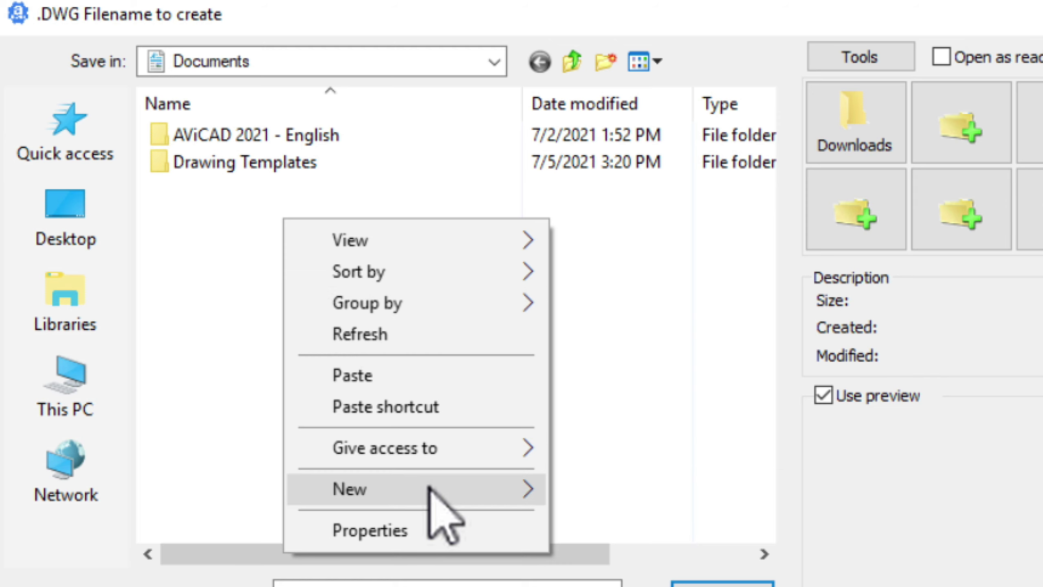
{"action": "mouse_move", "coordinate": [429, 489]}
{"action": "left_click", "coordinate": [633, 481]}
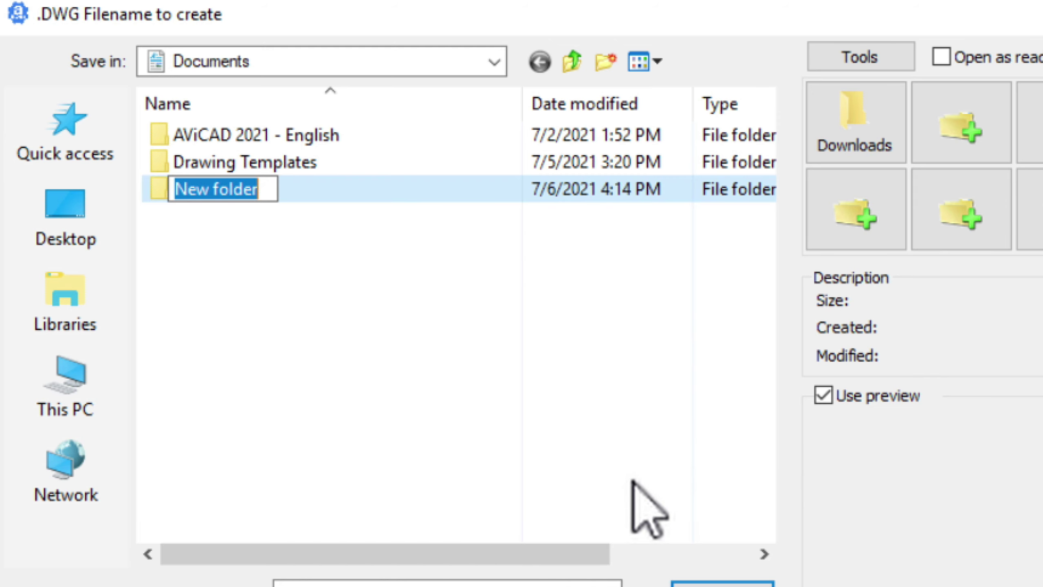
{"action": "key", "text": "BackSpace"}
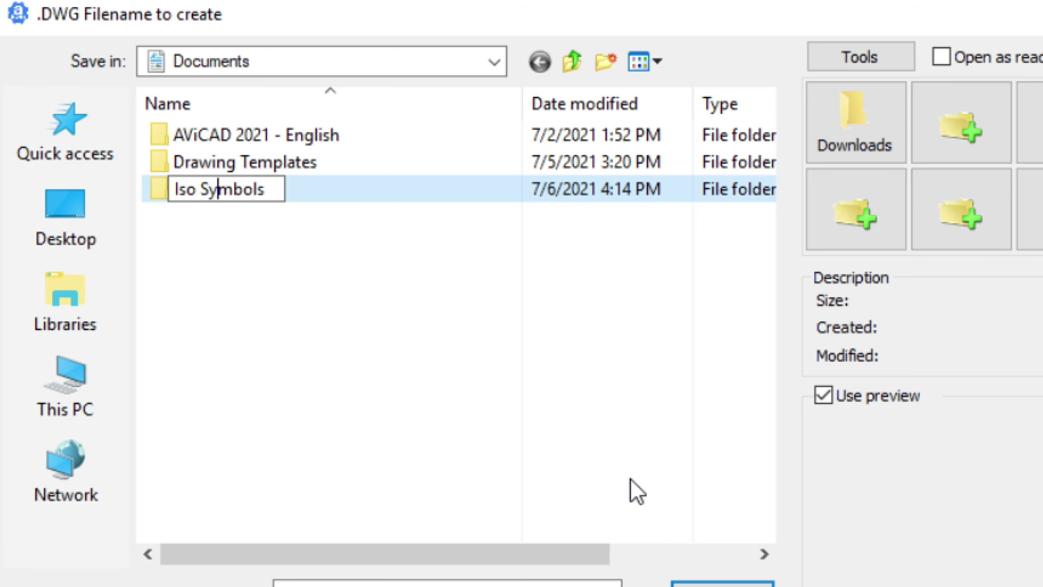
{"action": "key", "text": "Return"}
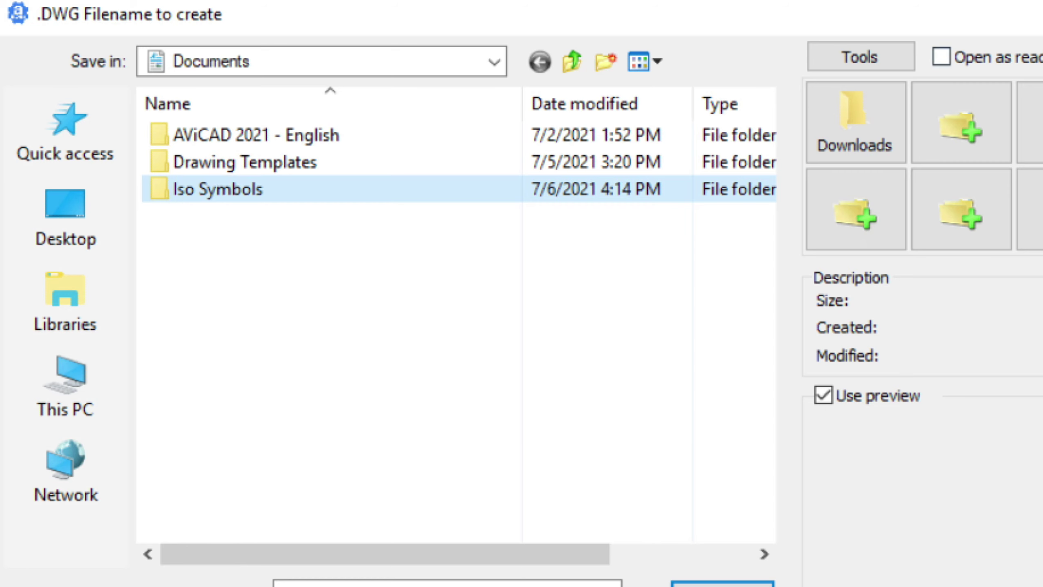
{"action": "key", "text": "Escape"}
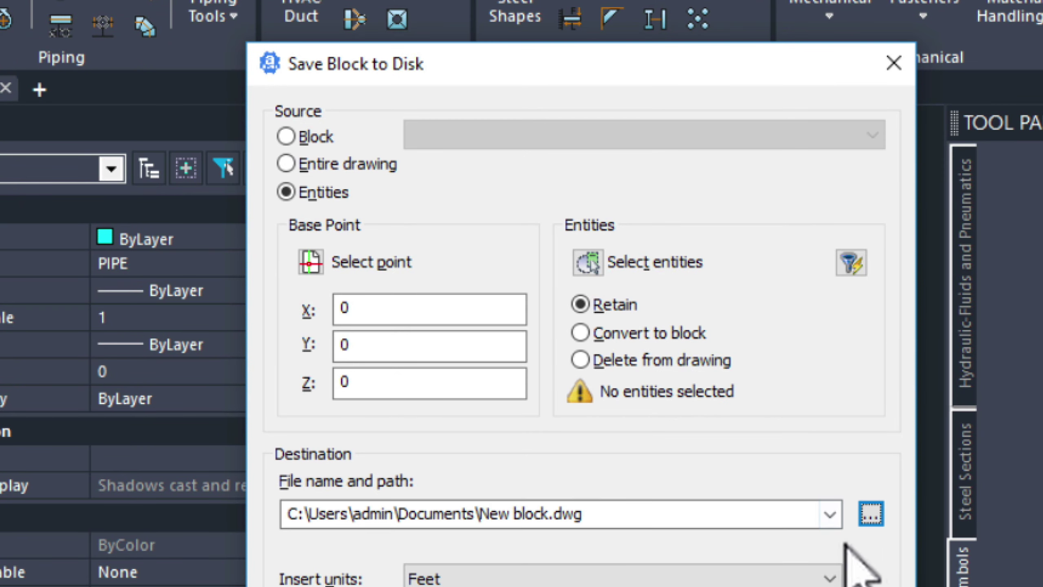
Target PRV-1.dwg in the Iso Symbols folder with insert units set to Inches.
{"action": "left_click", "coordinate": [870, 513]}
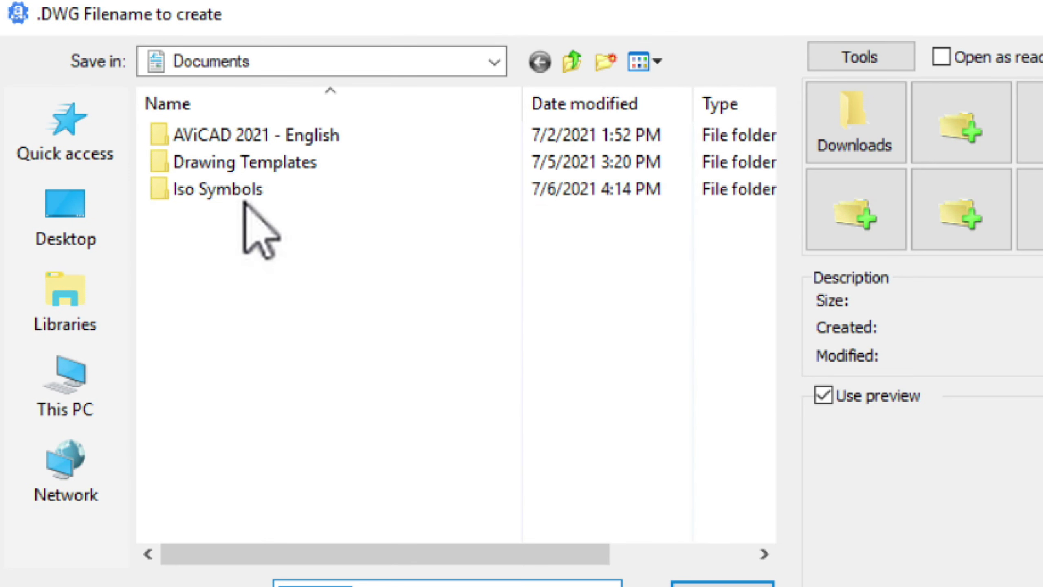
{"action": "left_click", "coordinate": [243, 190]}
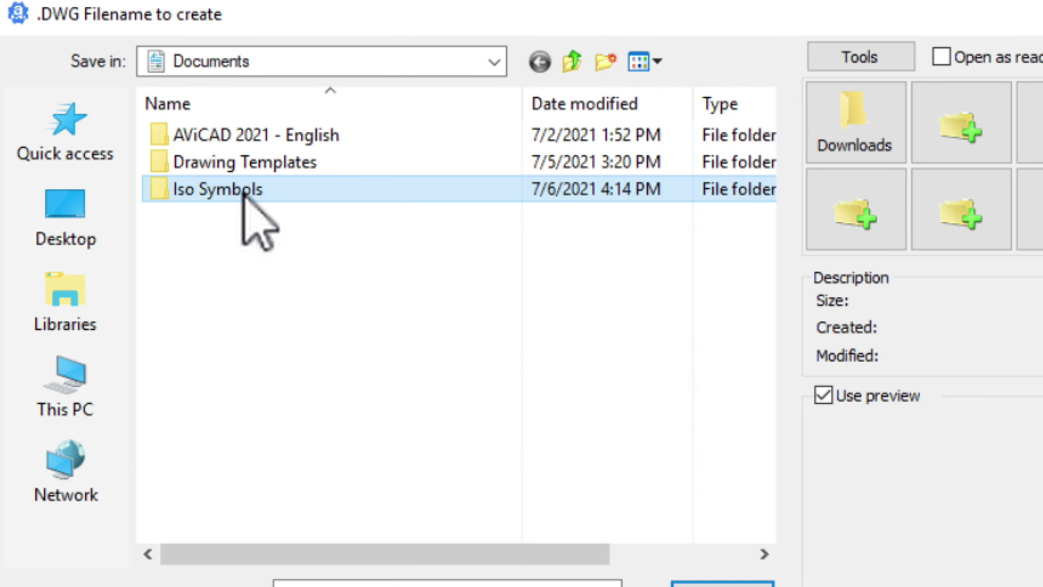
{"action": "double_click", "coordinate": [244, 190]}
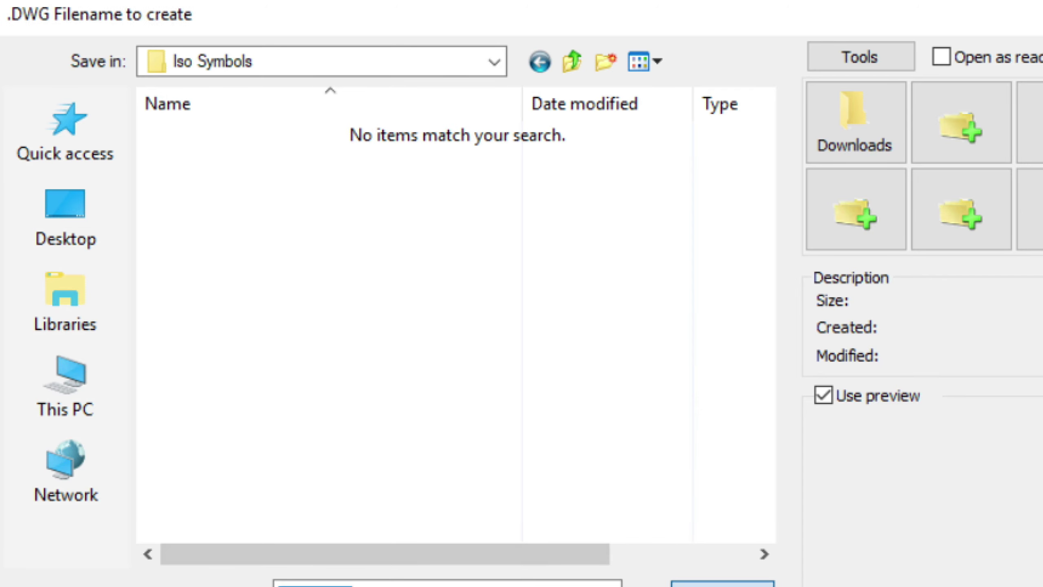
{"action": "left_click", "coordinate": [723, 583]}
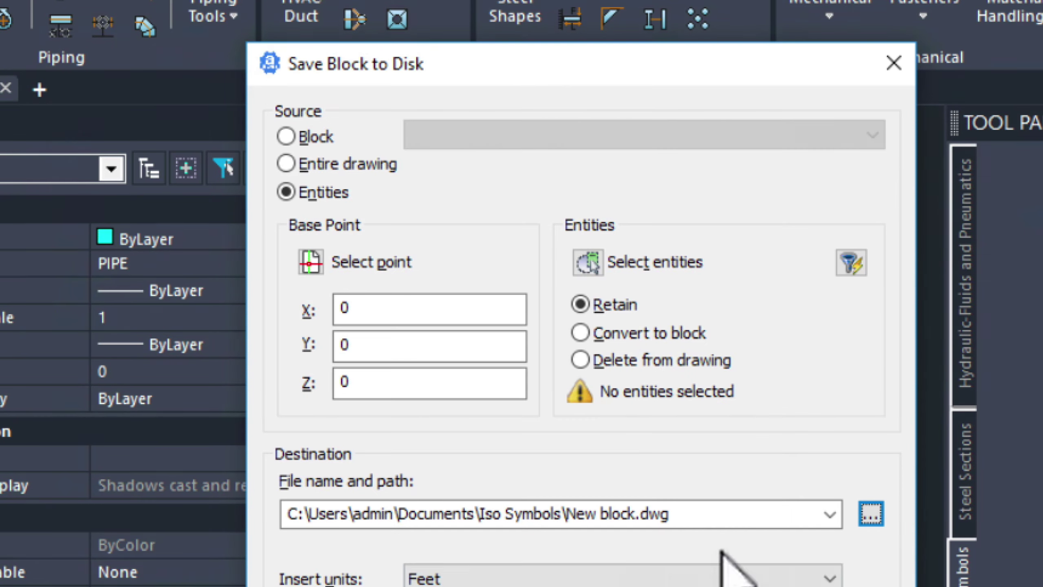
{"action": "left_click", "coordinate": [573, 514]}
{"action": "left_click", "coordinate": [635, 514]}
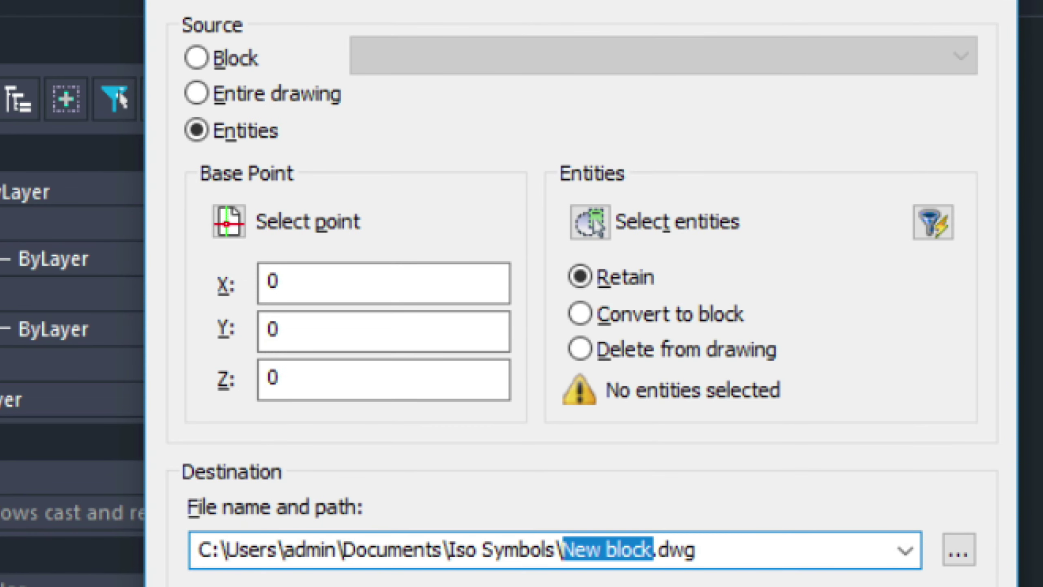
{"action": "type", "text": "PRV-1"}
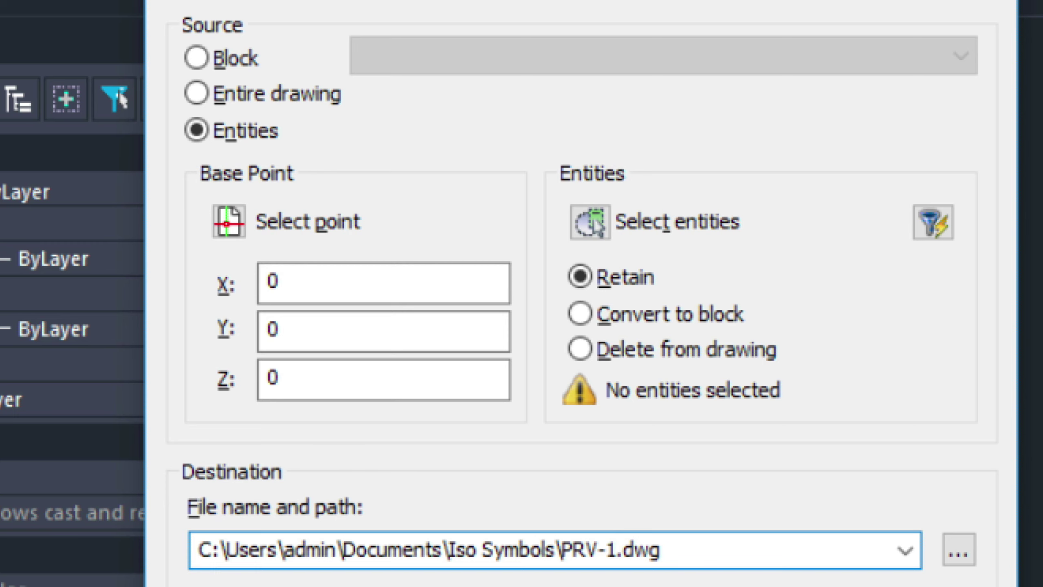
{"action": "key", "text": "Return"}
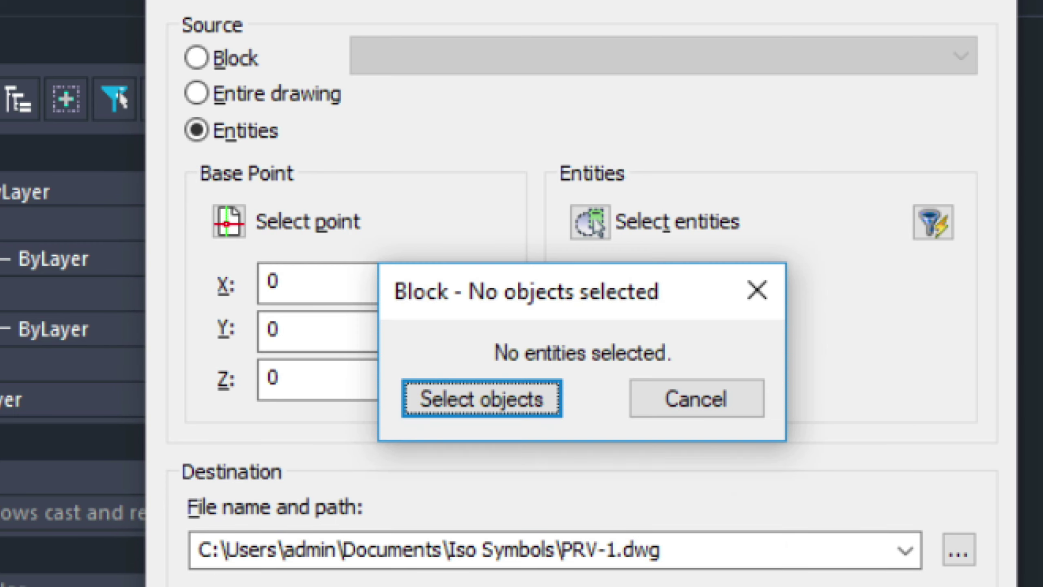
{"action": "key", "text": "Escape"}
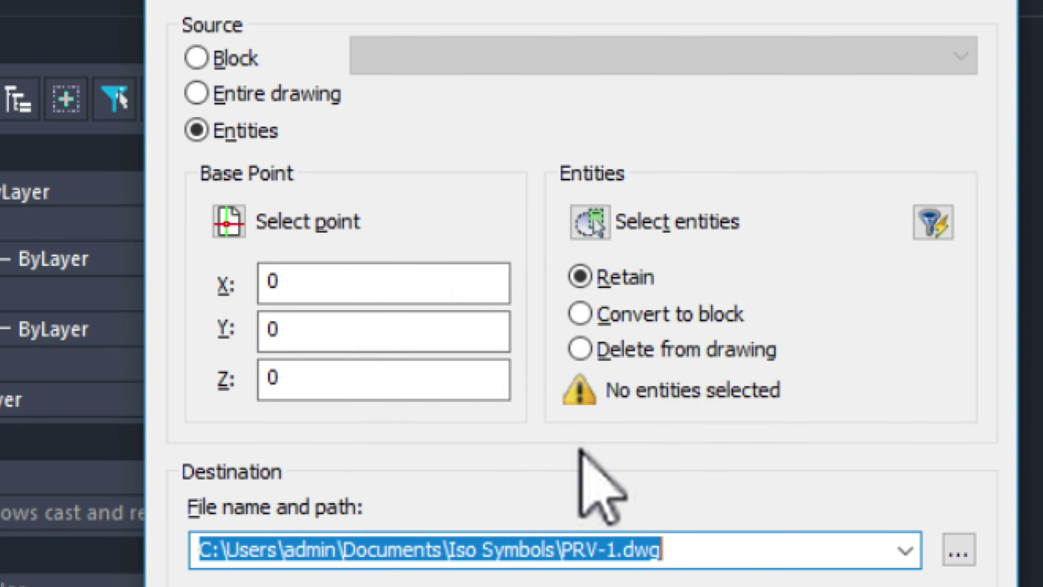
{"action": "left_click", "coordinate": [410, 586]}
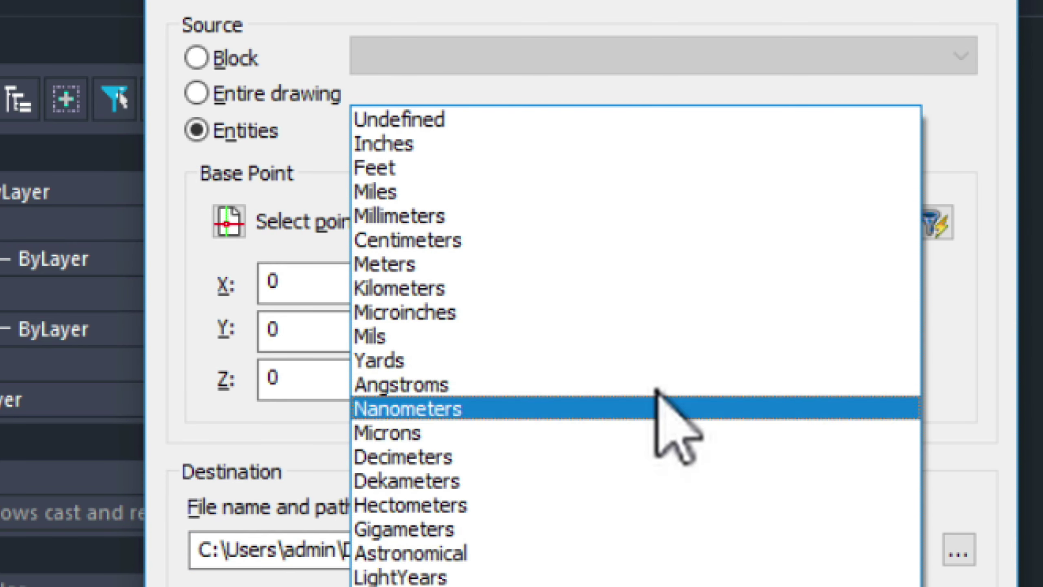
{"action": "left_click", "coordinate": [535, 152]}
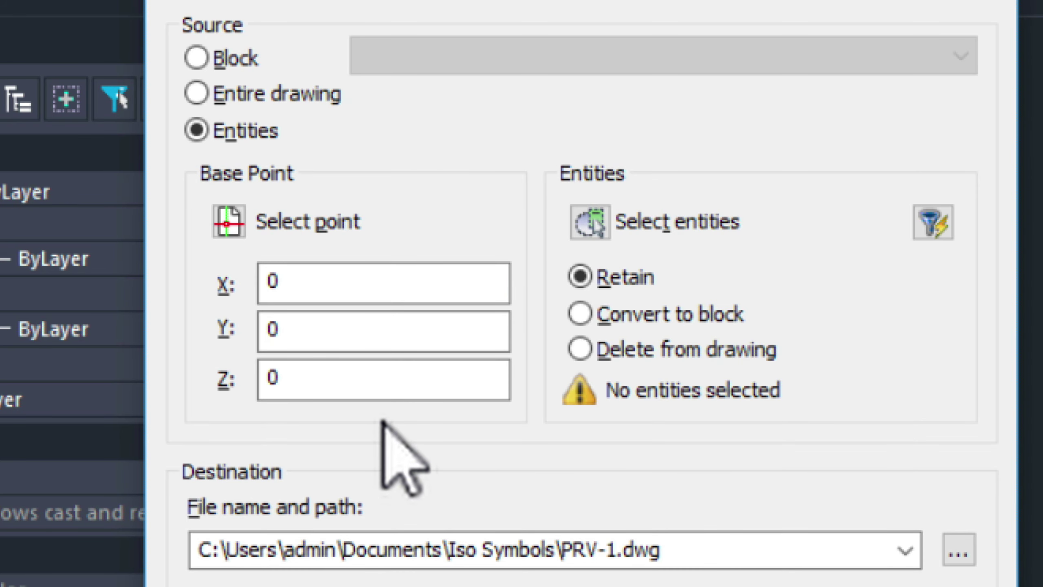
Set base point 100 1/2, 214 1/4, select the 11 symbol entities, and choose Convert to block.
{"action": "left_click", "coordinate": [228, 222]}
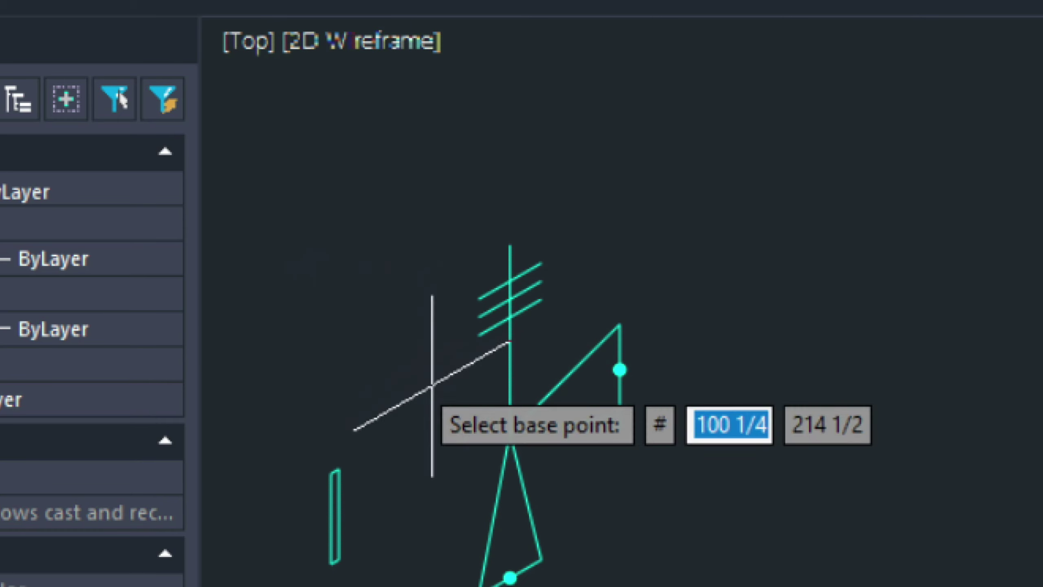
{"action": "left_click", "coordinate": [510, 431]}
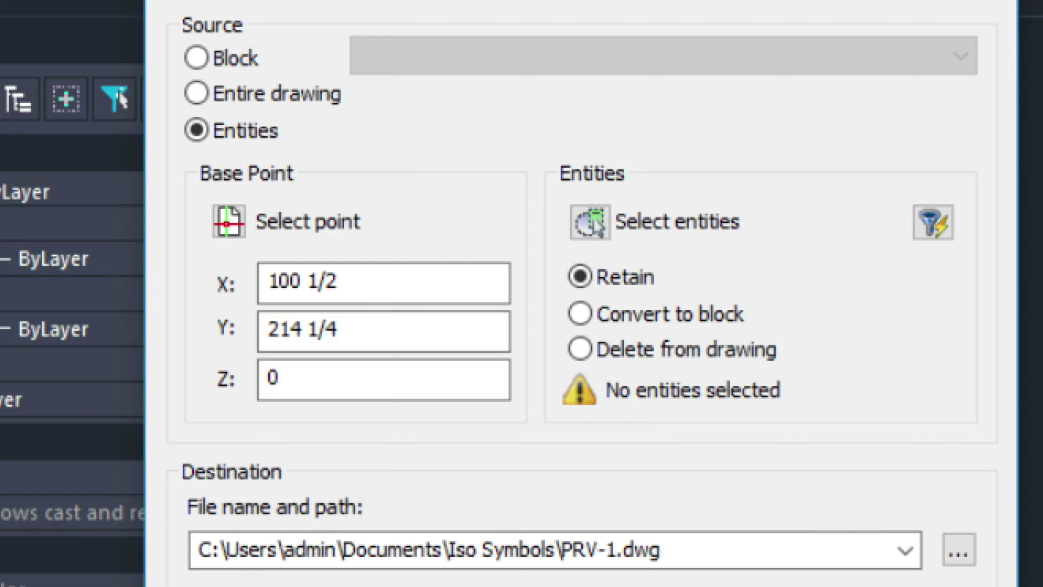
{"action": "left_click", "coordinate": [596, 216]}
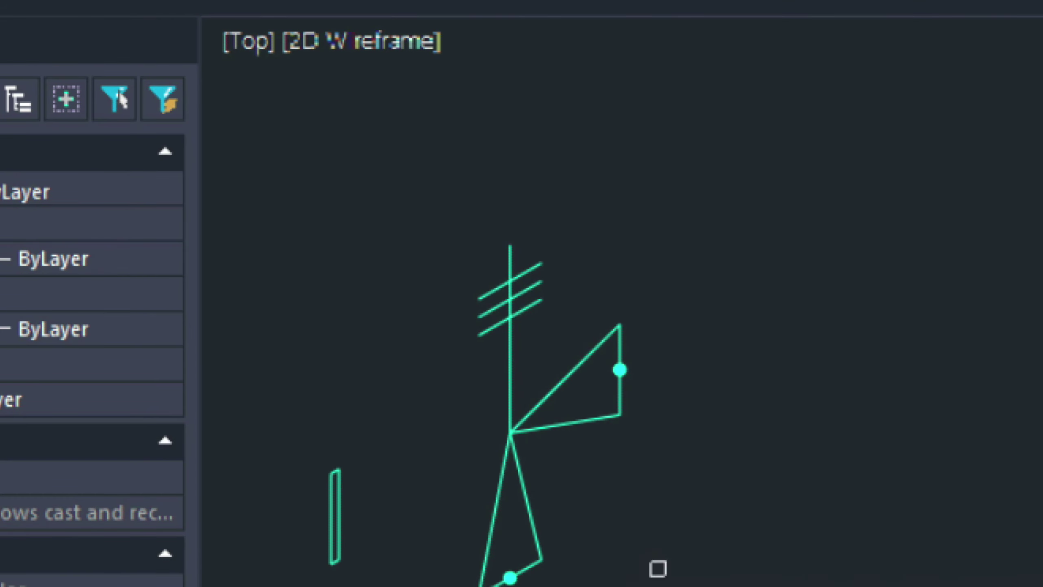
{"action": "left_click", "coordinate": [680, 585]}
{"action": "left_click", "coordinate": [419, 158]}
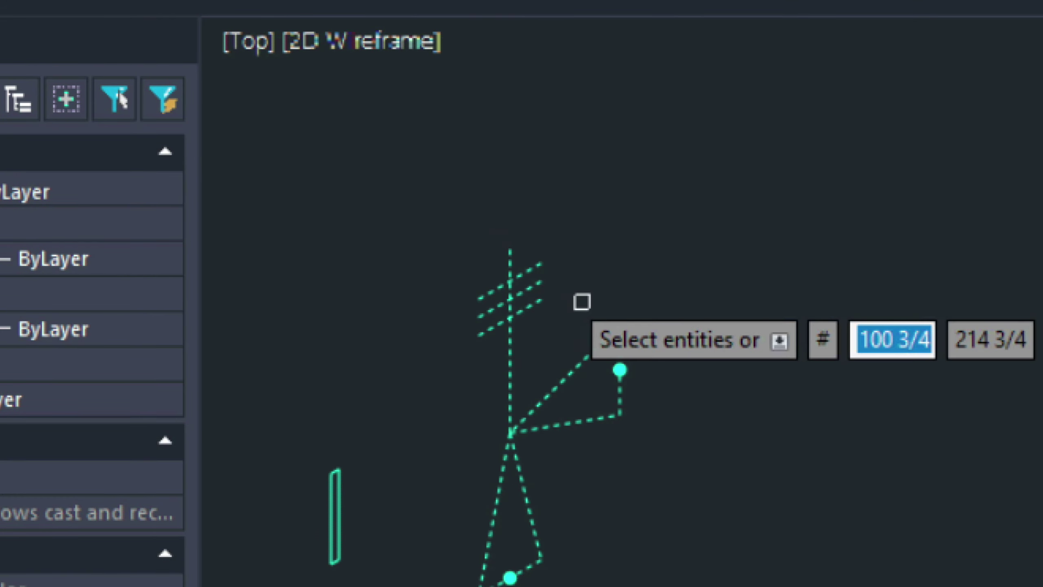
{"action": "key", "text": "Return"}
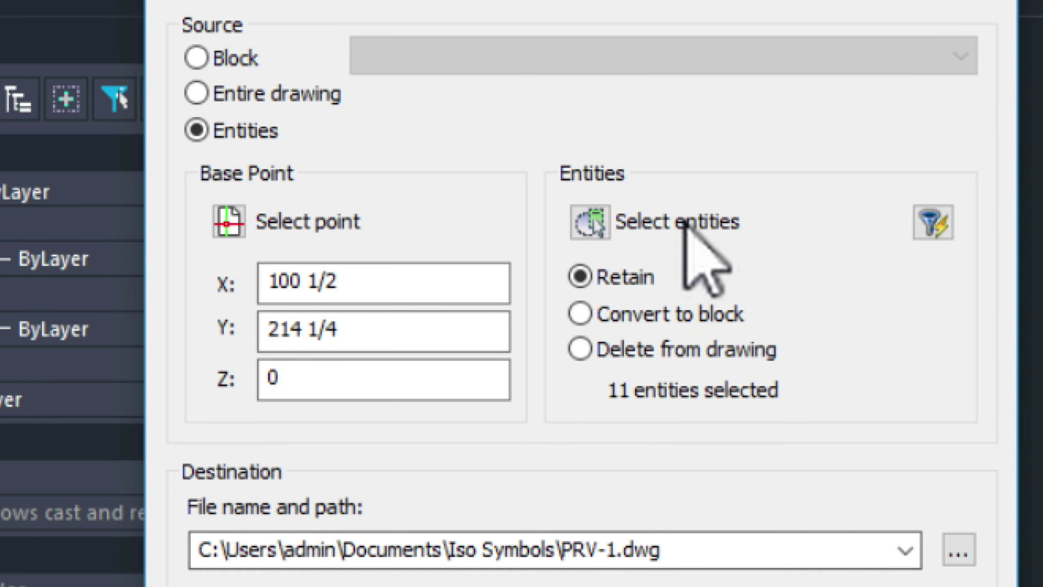
{"action": "left_click", "coordinate": [581, 315]}
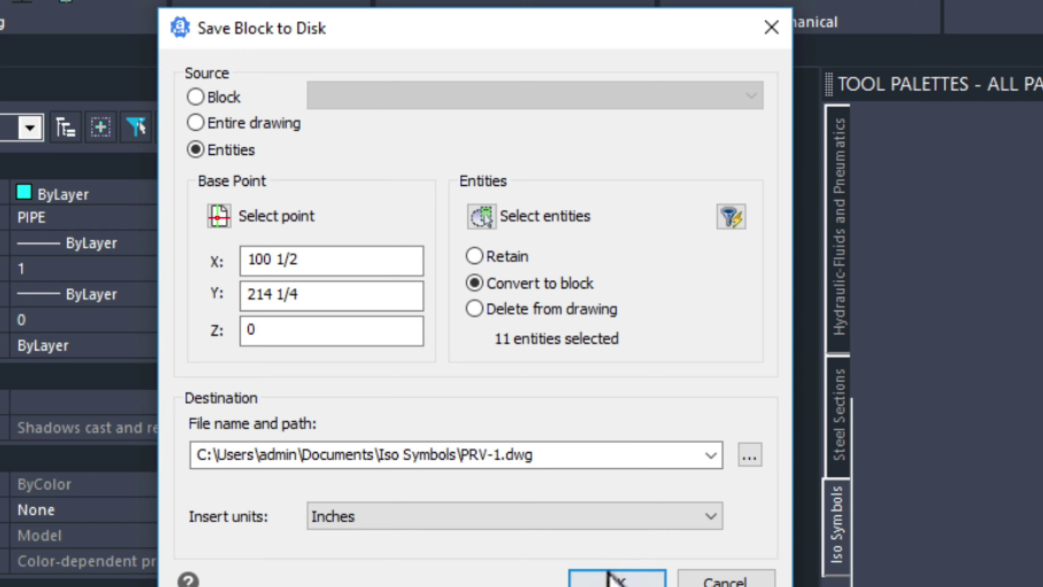
Export the PRV-1 block file, then save the drawing as Demo in Iso Symbols.
{"action": "left_click", "coordinate": [627, 581]}
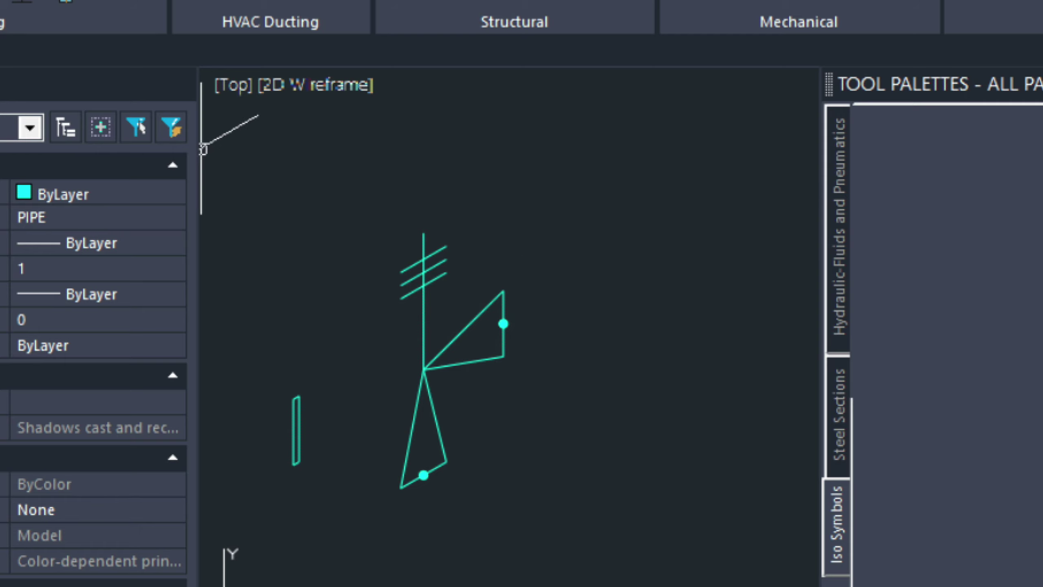
{"action": "left_click", "coordinate": [37, 23]}
{"action": "left_click", "coordinate": [105, 222]}
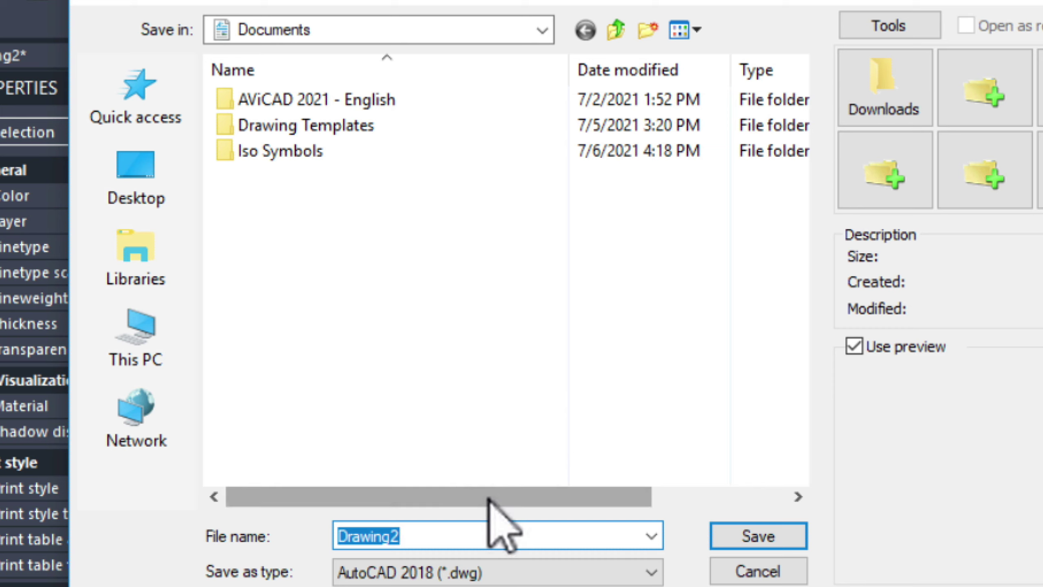
{"action": "double_click", "coordinate": [288, 160]}
{"action": "double_click", "coordinate": [416, 534]}
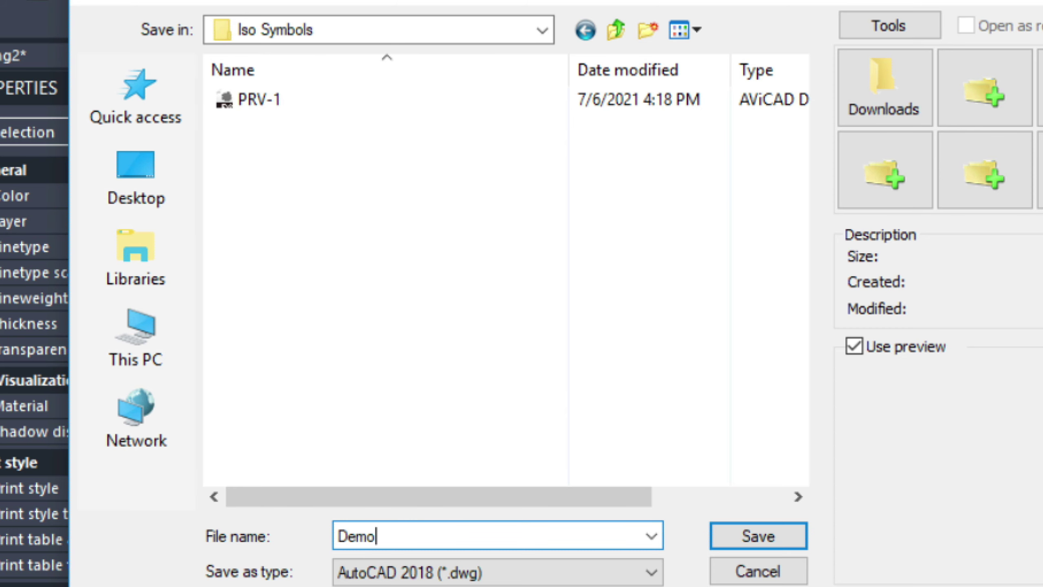
{"action": "key", "text": "Return"}
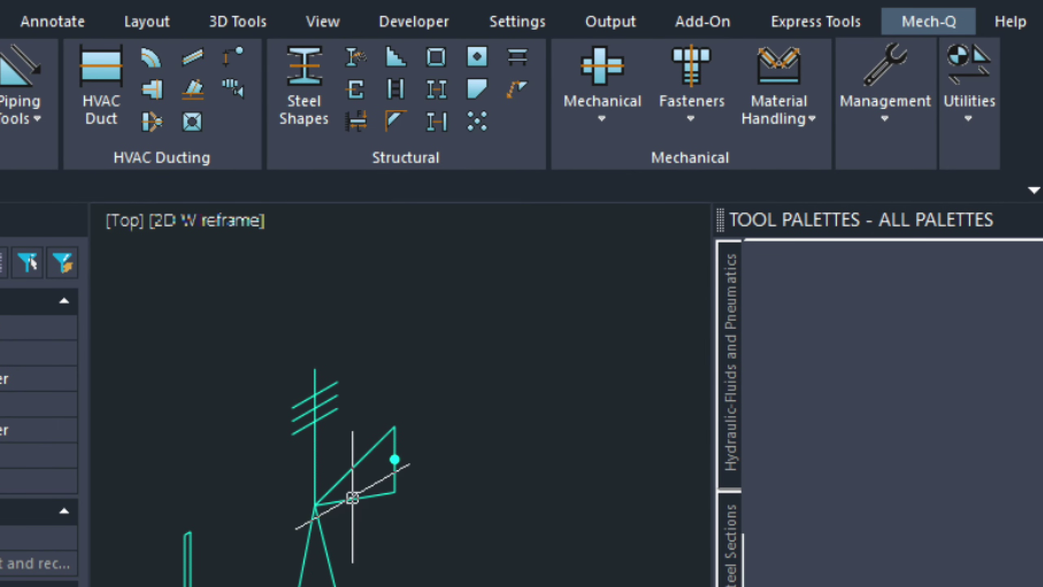
Add the PRV-1 block to the tool palette as a new tool.
{"action": "left_click", "coordinate": [352, 498]}
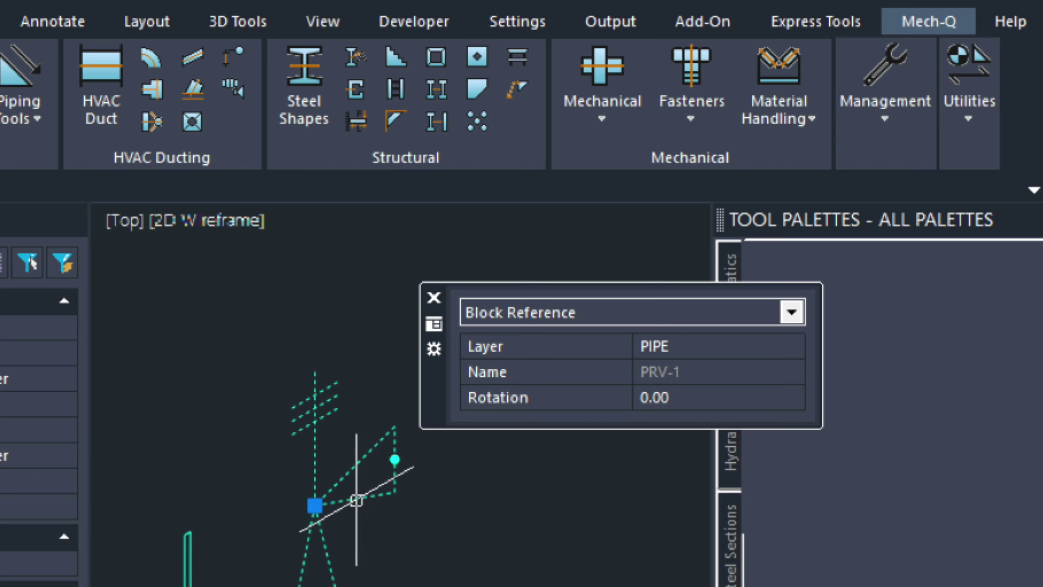
{"action": "key", "text": "Escape"}
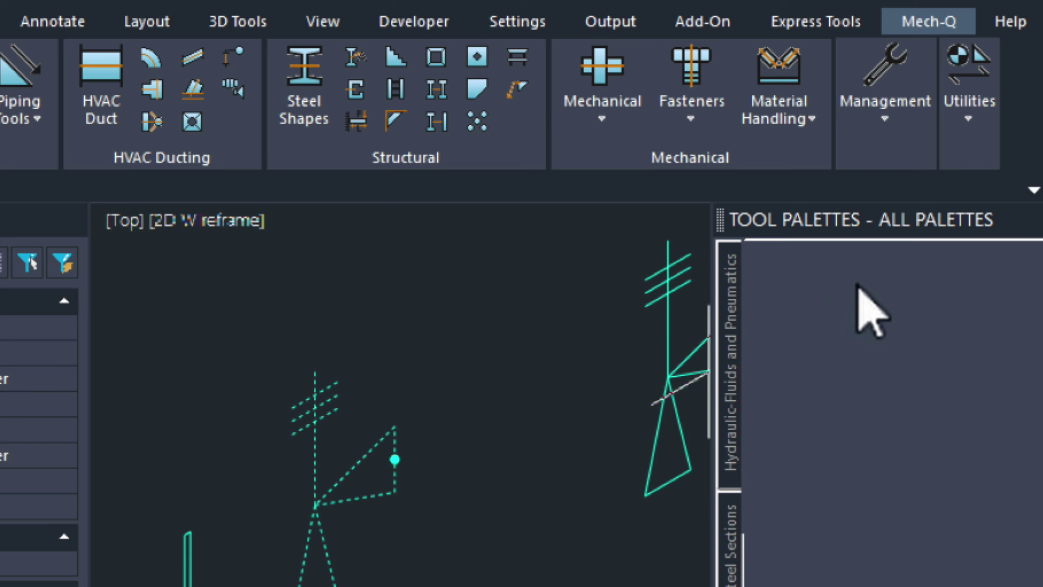
{"action": "left_click_drag", "start_coordinate": [858, 288], "coordinate": [858, 289]}
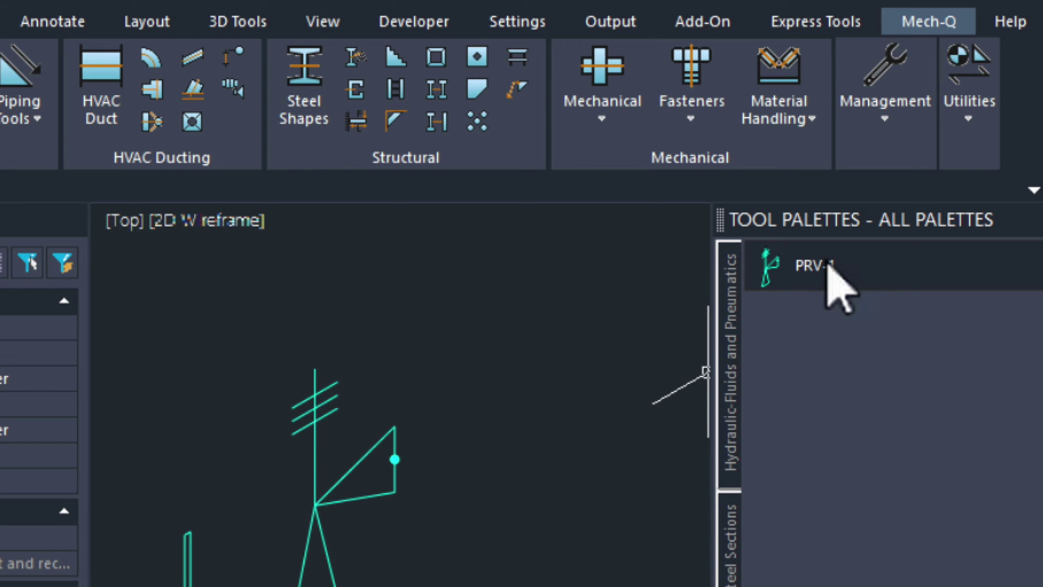
Insert two test copies of PRV-1 from the palette.
{"action": "left_click", "coordinate": [828, 265]}
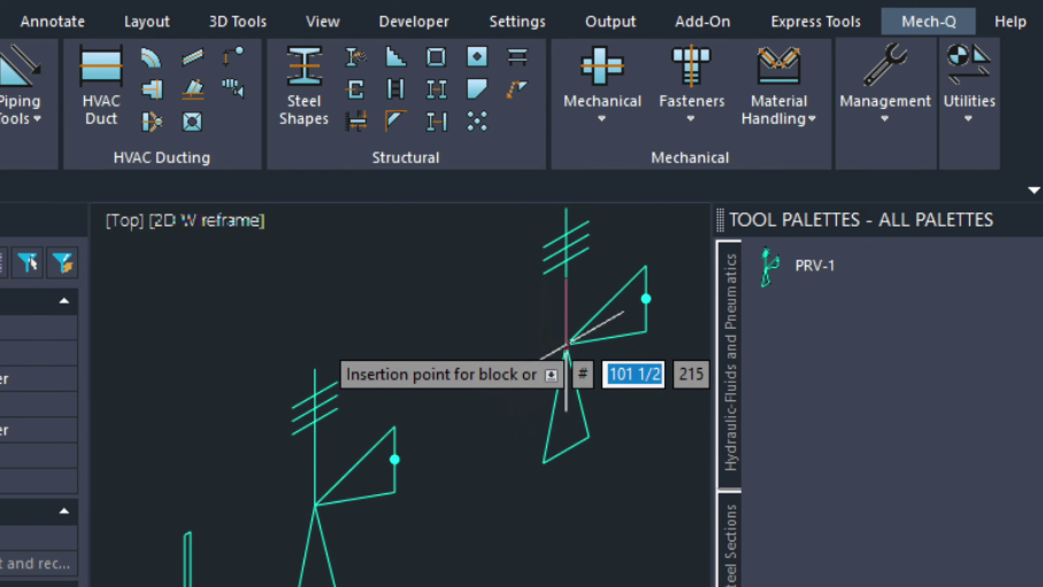
{"action": "left_click", "coordinate": [495, 426]}
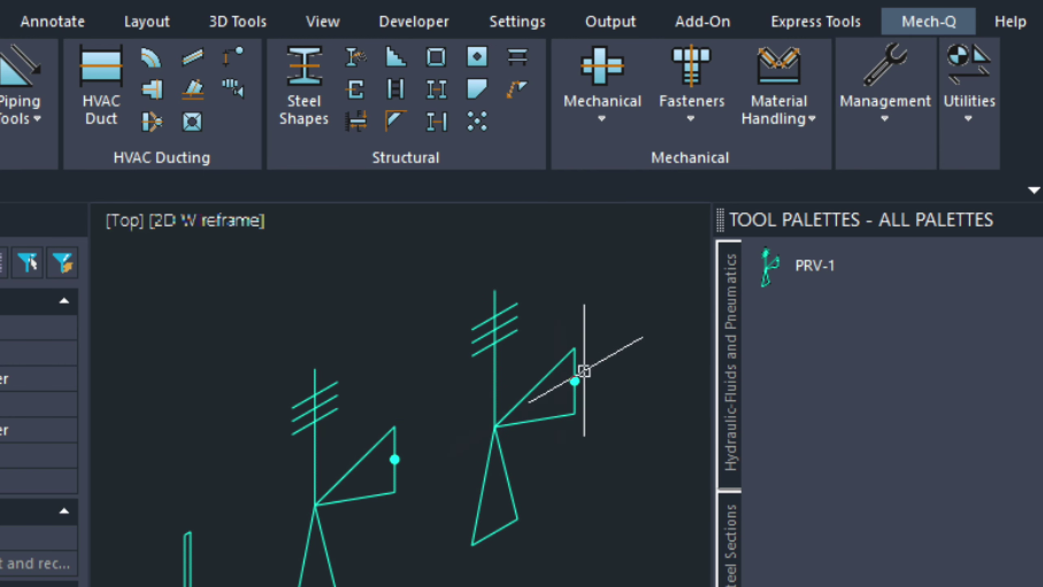
{"action": "left_click", "coordinate": [822, 267]}
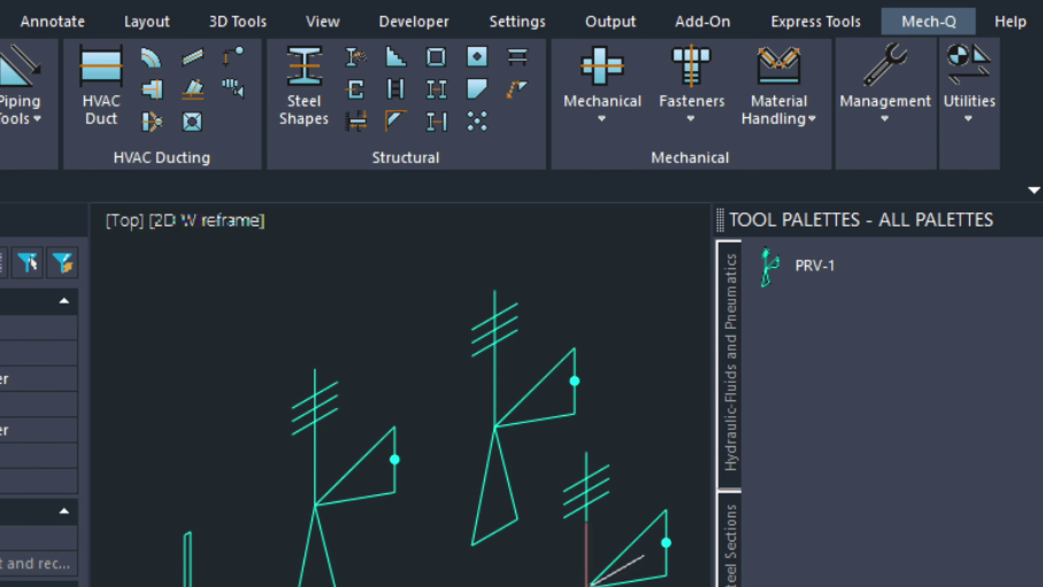
{"action": "left_click", "coordinate": [585, 583]}
Erase all five PRV-1 blocks with a crossing window.
{"action": "scroll", "coordinate": [563, 493], "scroll_direction": "down", "scroll_amount": 2}
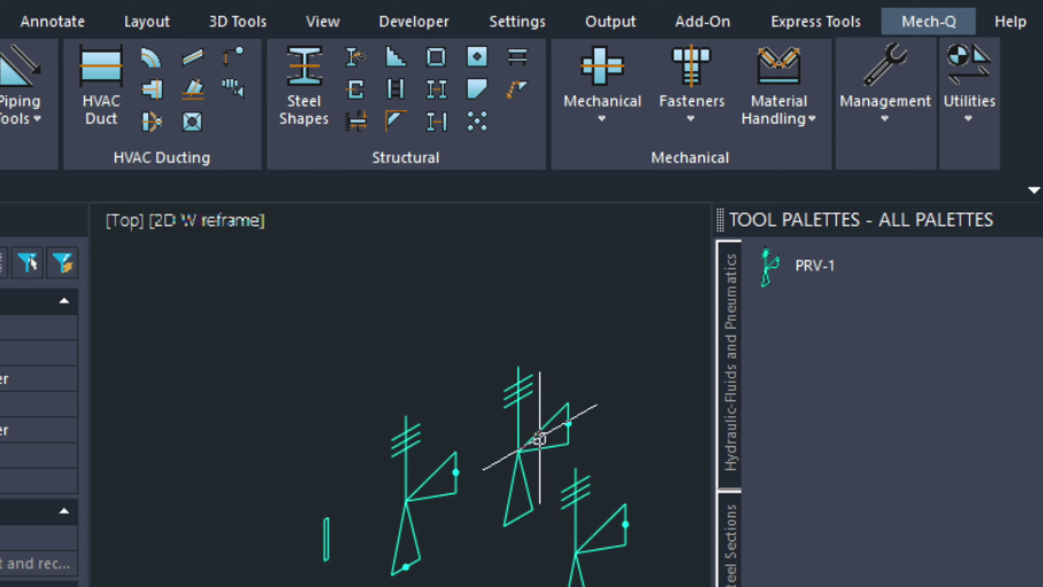
{"action": "left_click", "coordinate": [630, 581]}
{"action": "left_click", "coordinate": [282, 356]}
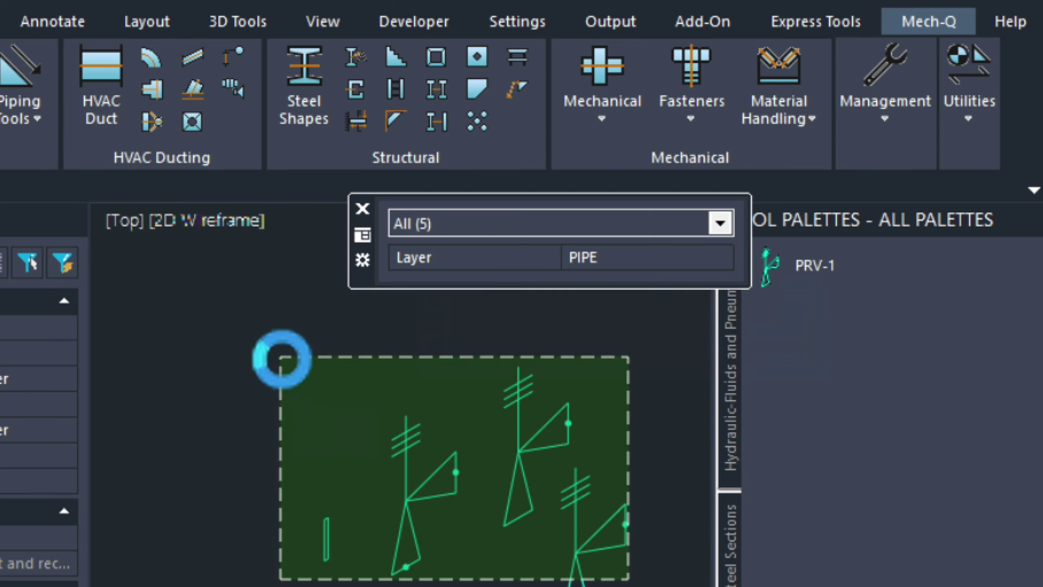
{"action": "key", "text": "Delete"}
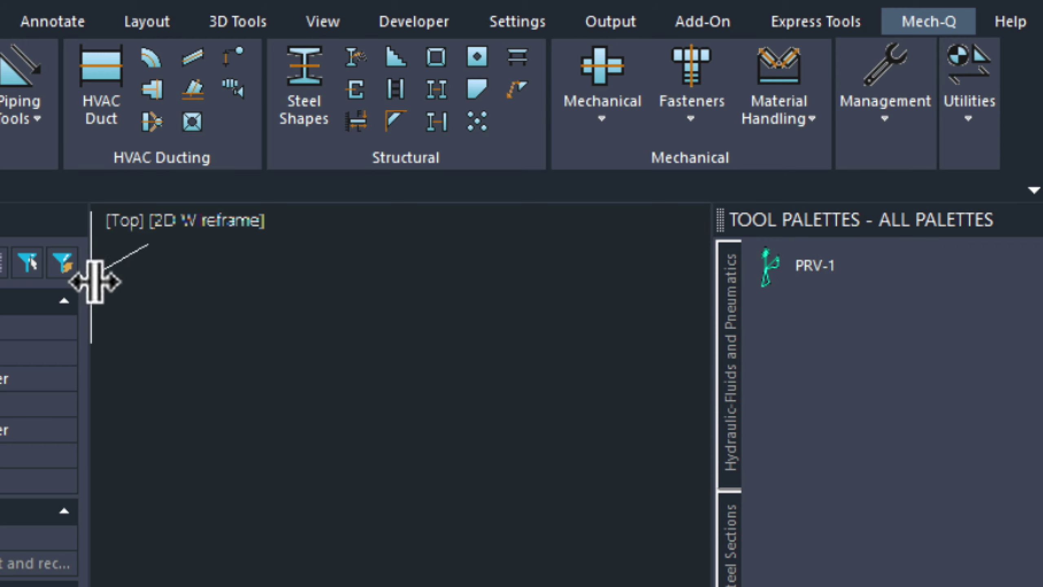
Insert PRV-1 from the palette, explode it with X, and delete its diagonal line.
{"action": "left_click", "coordinate": [775, 274]}
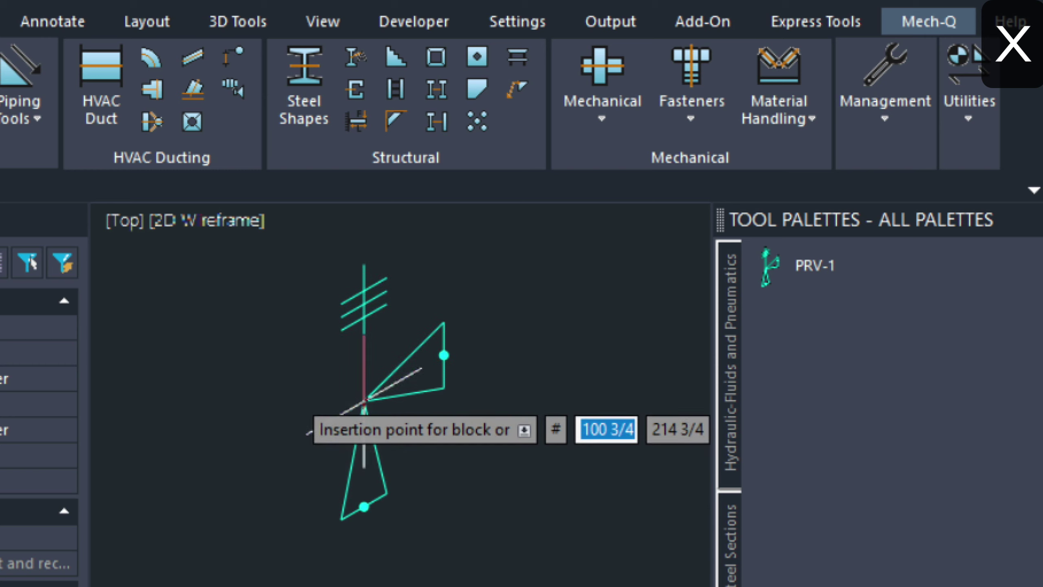
{"action": "left_click", "coordinate": [381, 433]}
{"action": "left_click", "coordinate": [403, 399]}
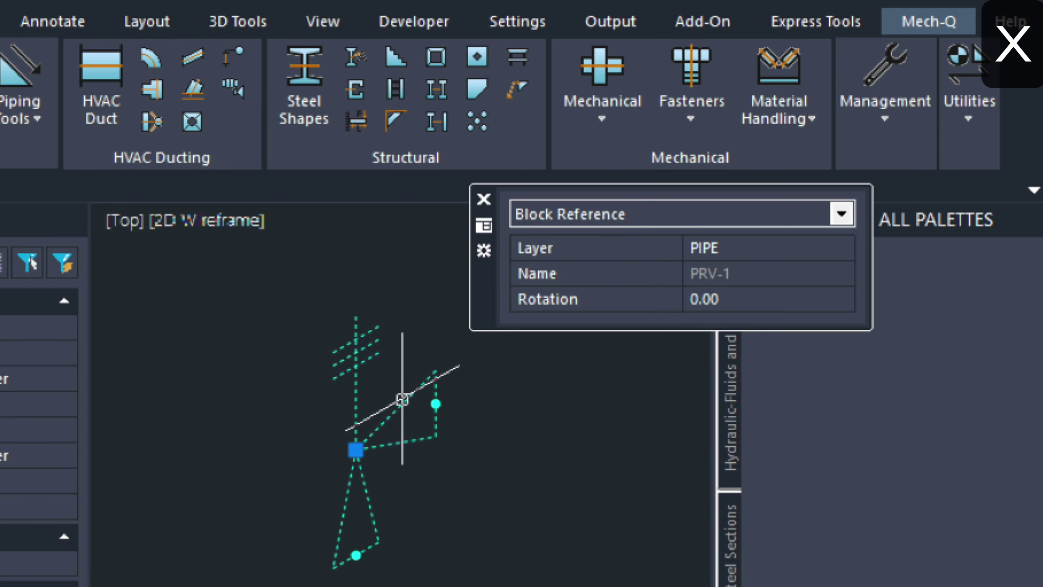
{"action": "type", "text": "X"}
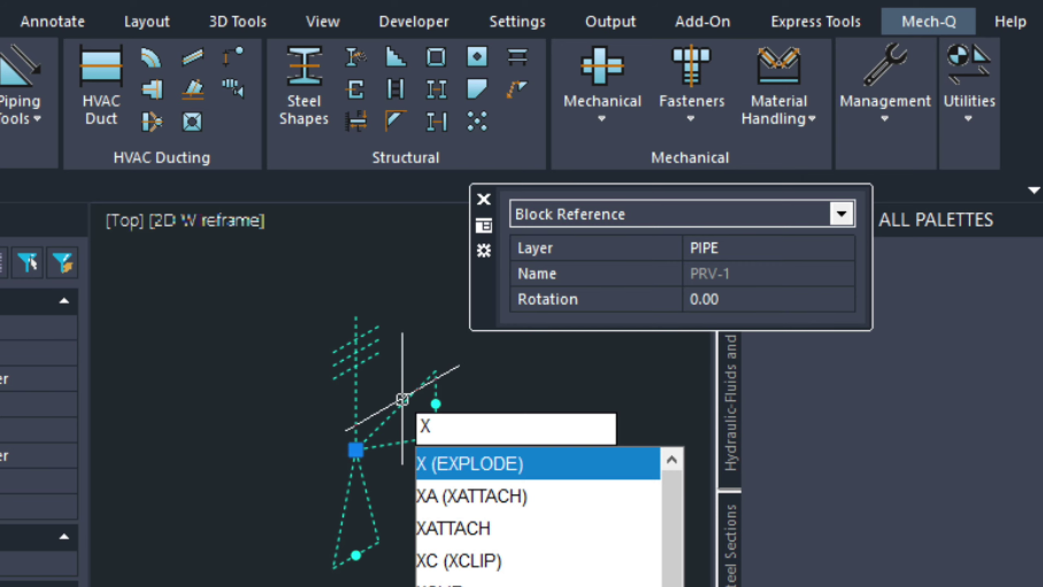
{"action": "key", "text": "Return"}
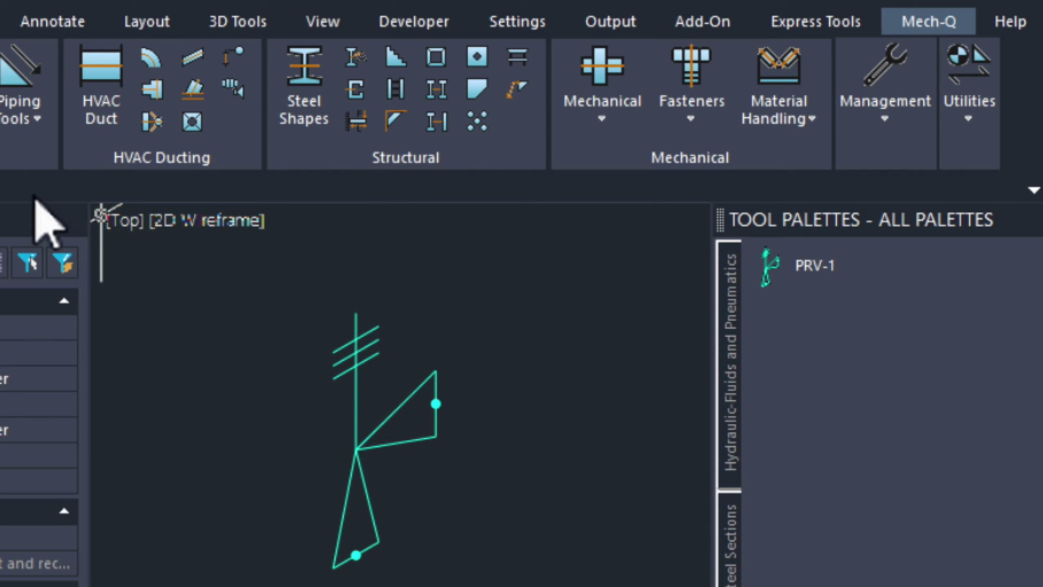
{"action": "left_click", "coordinate": [405, 397]}
{"action": "key", "text": "Delete"}
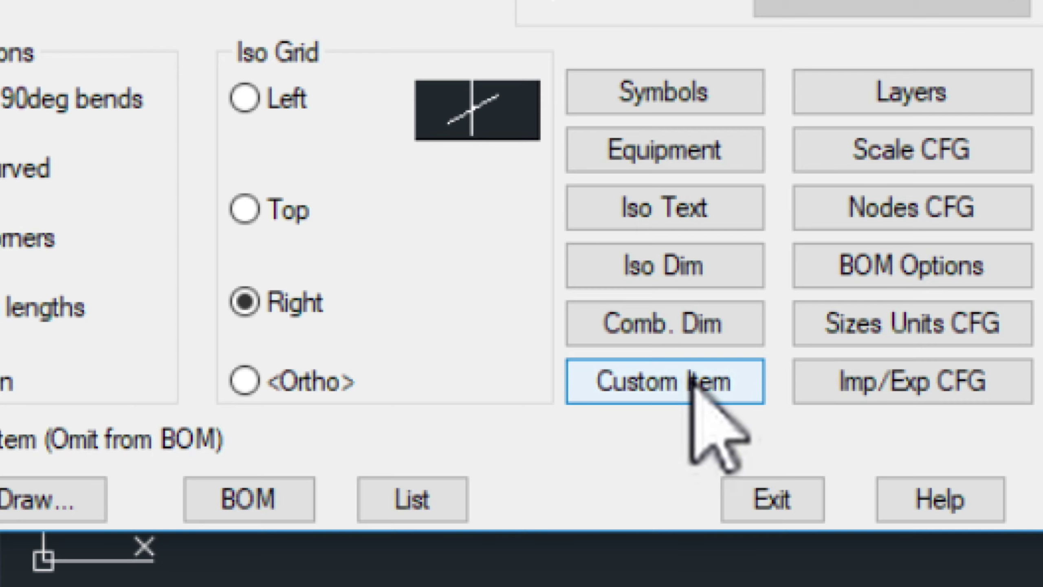
Define Mech-Q custom item PRV centred at the junction endpoint, using the symbol's lines.
{"action": "left_click", "coordinate": [648, 381]}
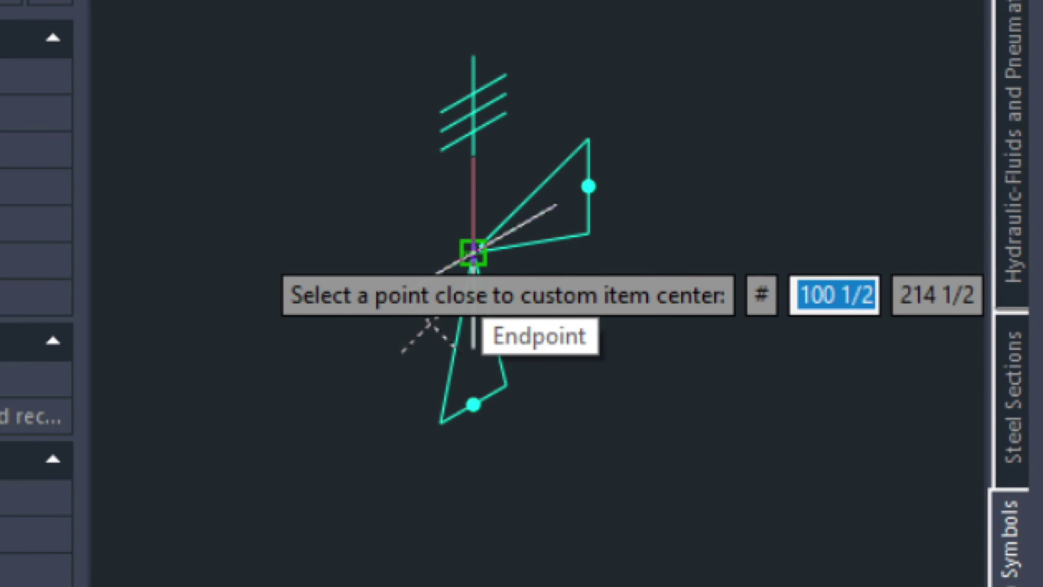
{"action": "left_click", "coordinate": [473, 252]}
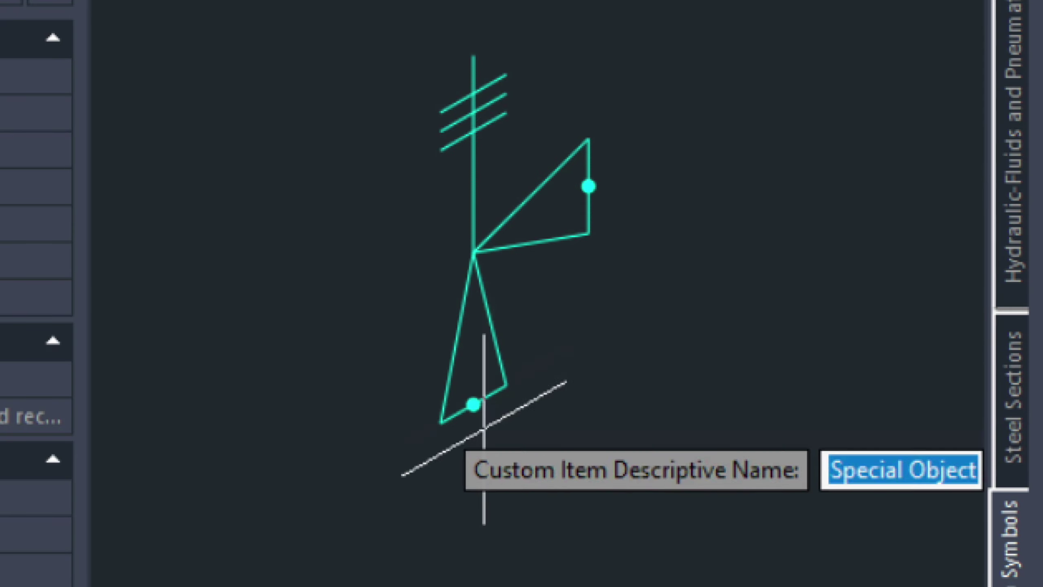
{"action": "key", "text": "Return"}
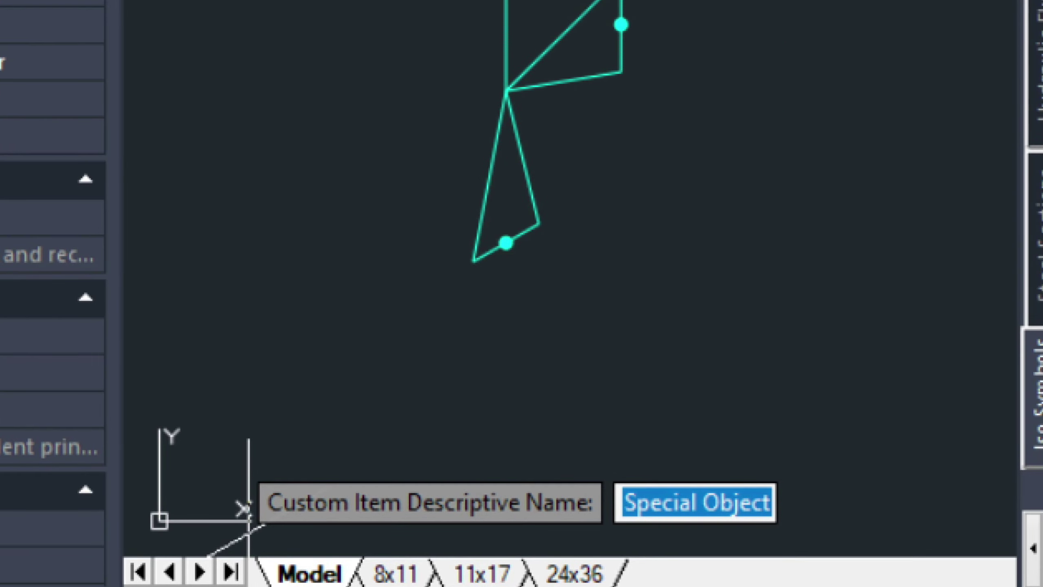
{"action": "type", "text": "PRV"}
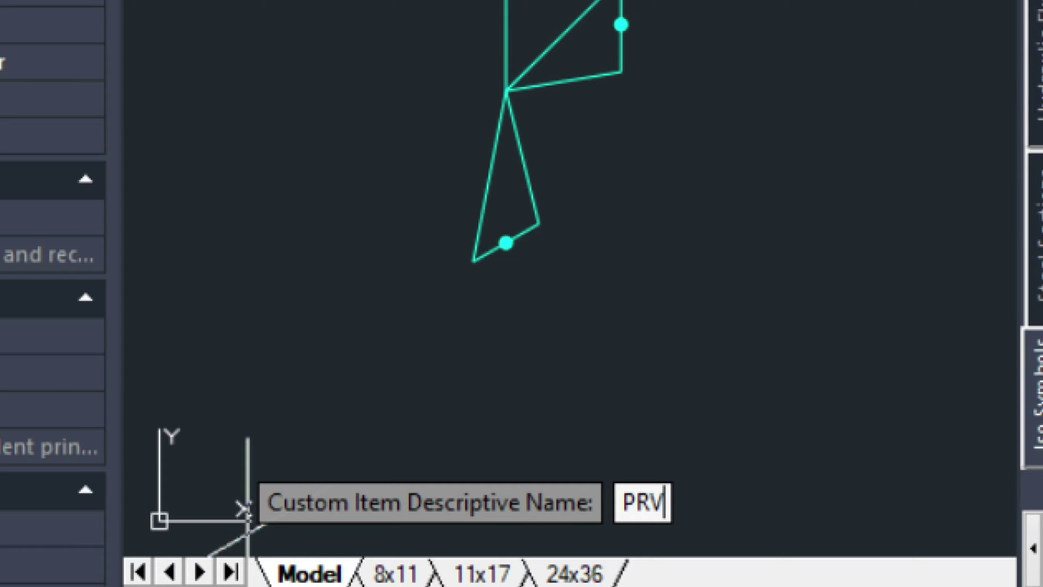
{"action": "key", "text": "Return"}
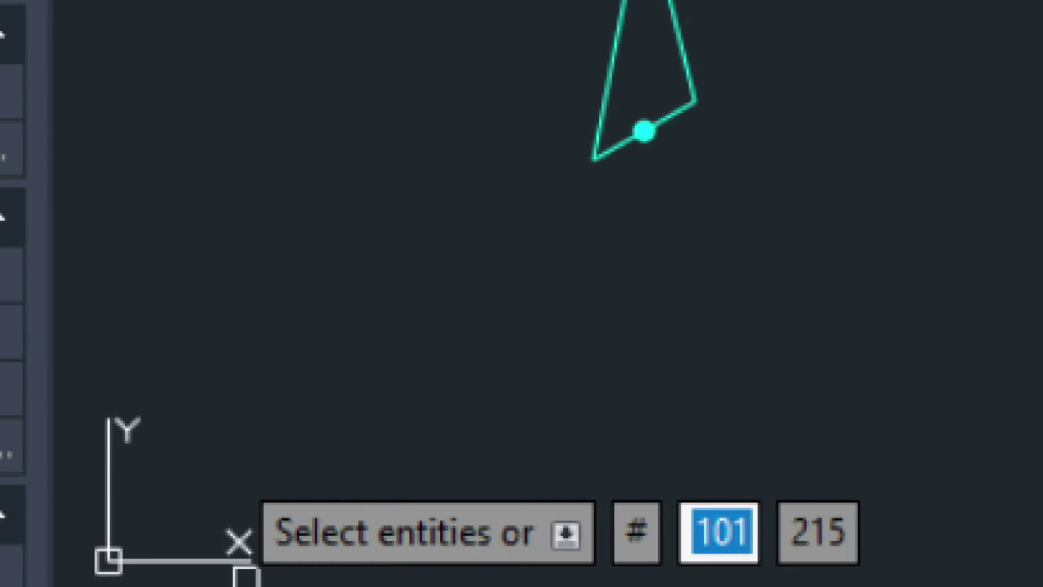
{"action": "left_click", "coordinate": [1021, 252]}
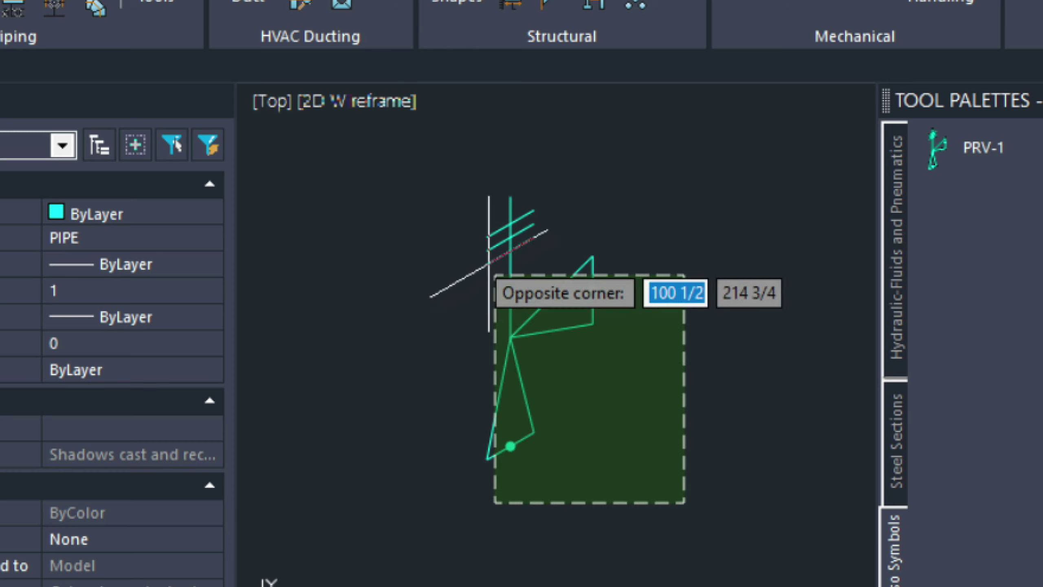
{"action": "left_click", "coordinate": [445, 179]}
{"action": "key", "text": "Return"}
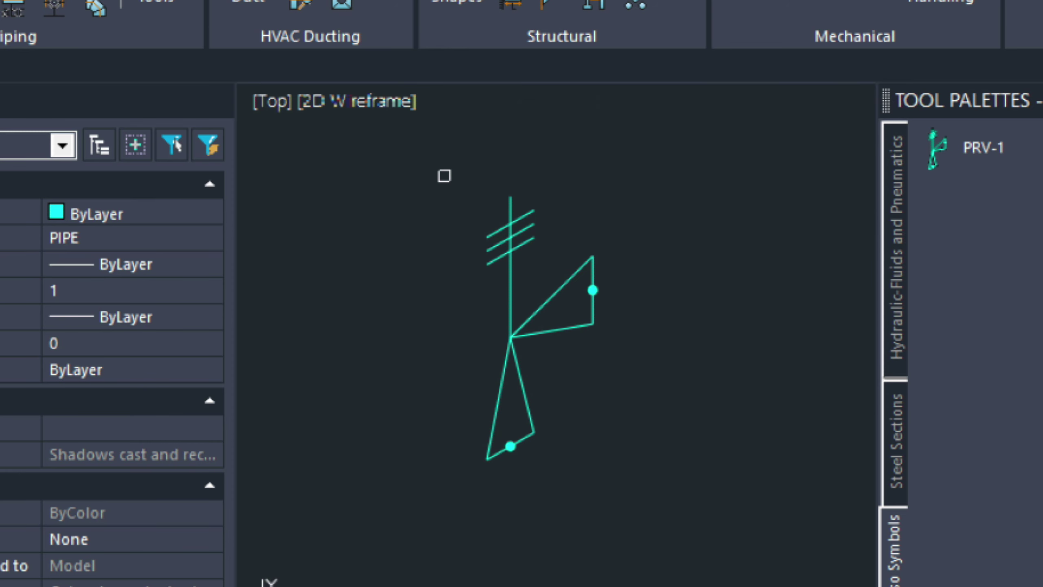